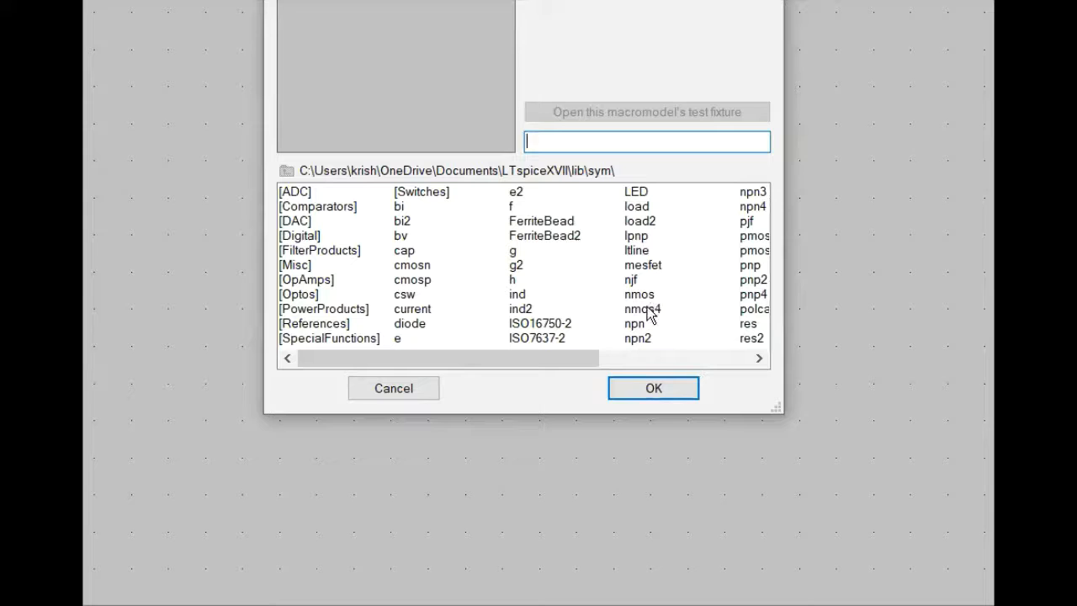
- Place two nmos4 transistors one below the other in the lower-left part of the schematic
{"action": "left_click", "coordinate": [649, 297]}
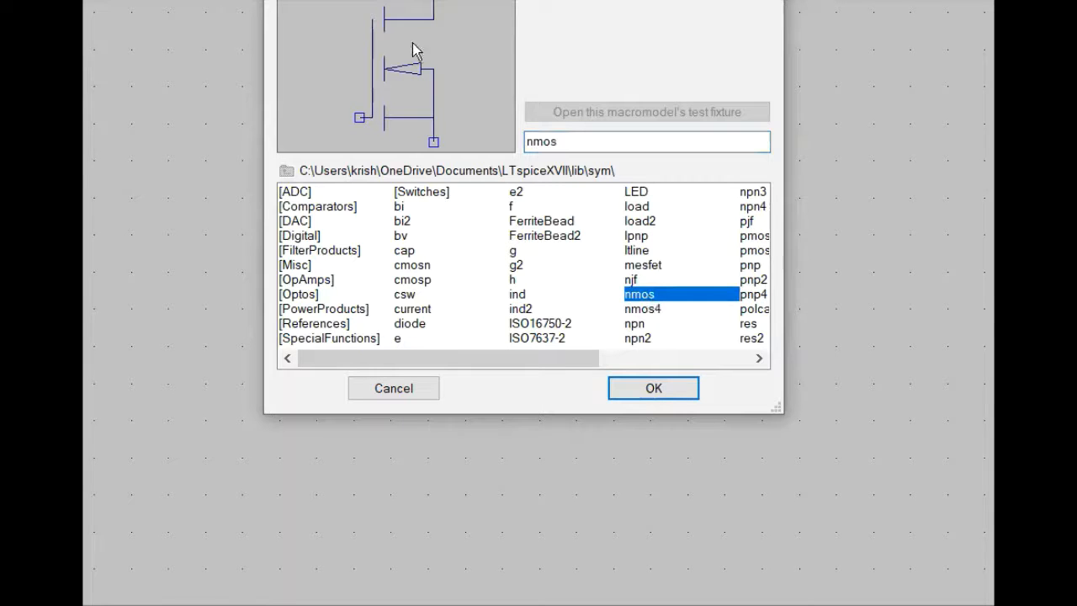
{"action": "left_click", "coordinate": [643, 308]}
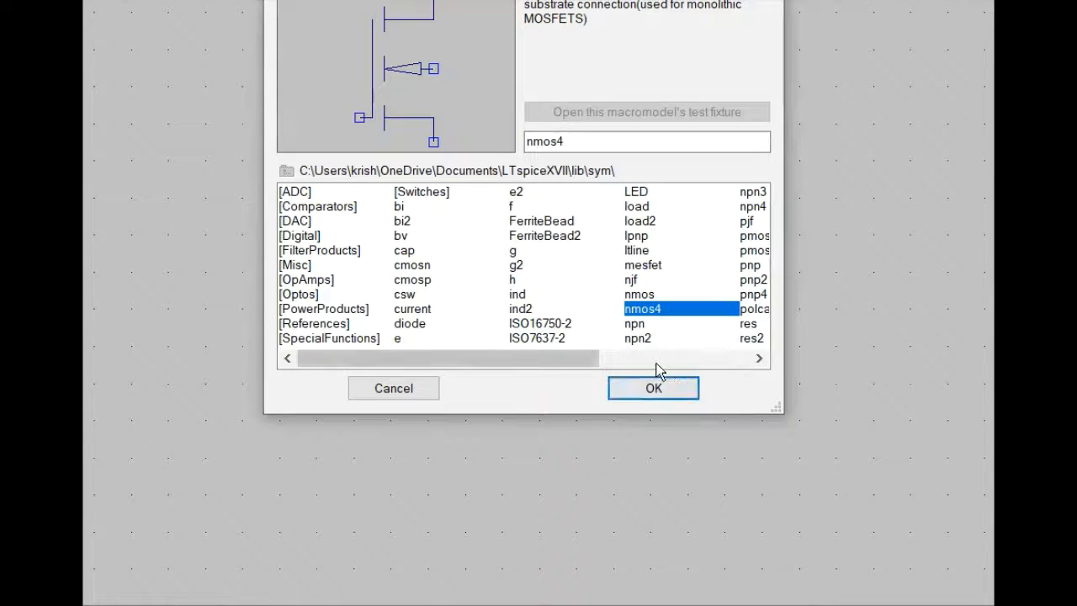
{"action": "left_click_drag", "start_coordinate": [577, 368], "coordinate": [621, 364]}
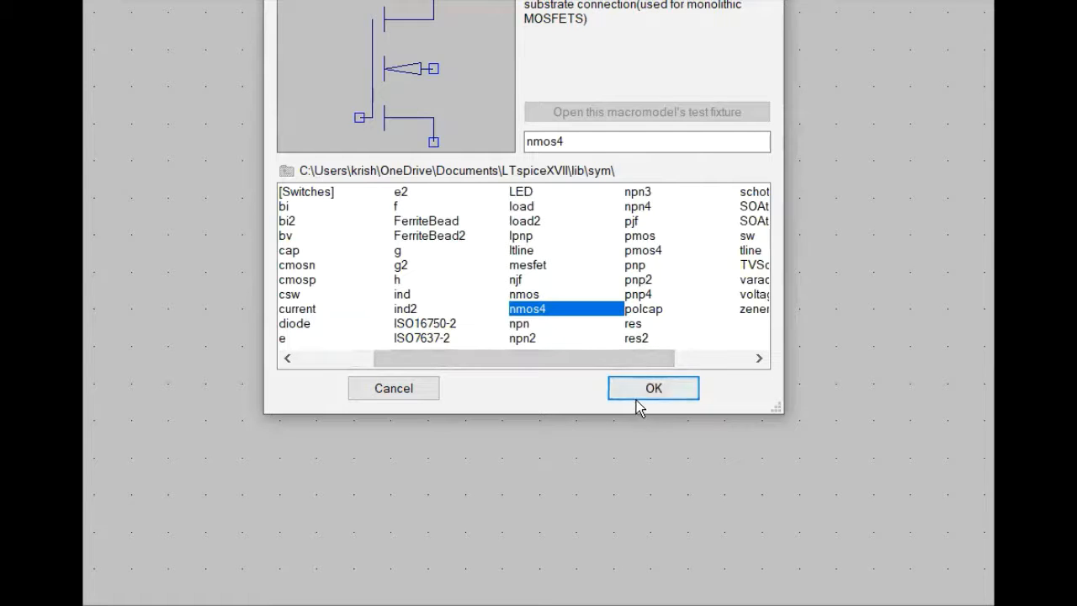
{"action": "left_click", "coordinate": [637, 399]}
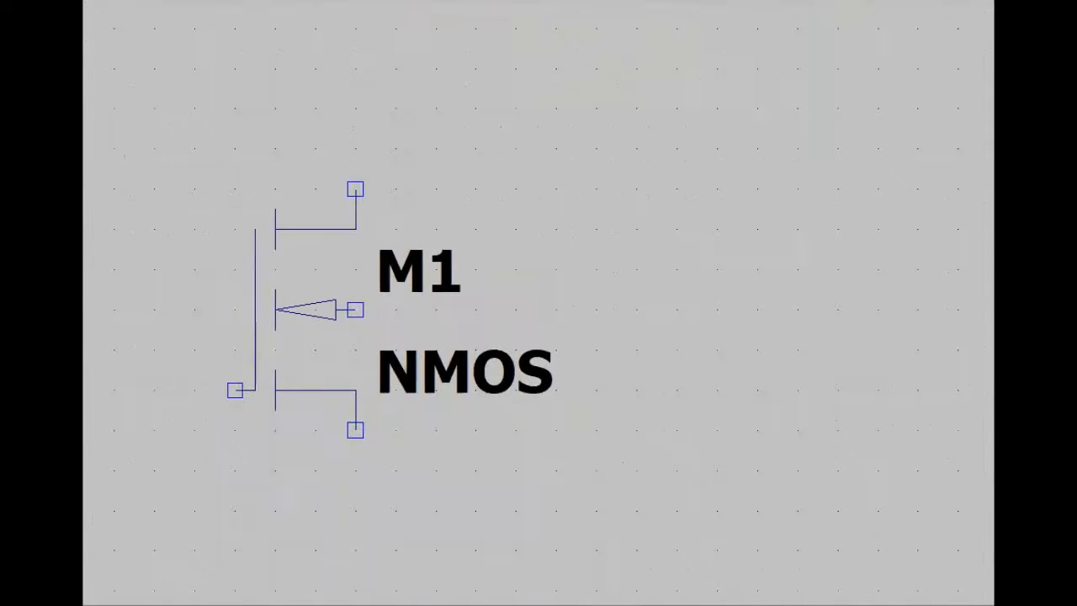
{"action": "scroll", "coordinate": [384, 377], "scroll_direction": "down", "scroll_amount": 6}
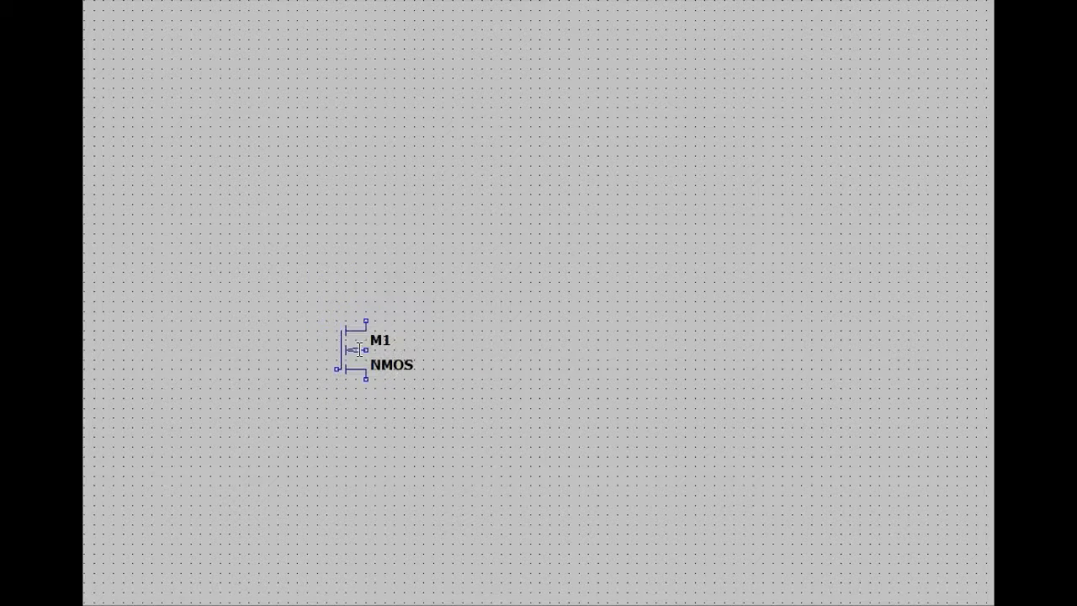
{"action": "left_click", "coordinate": [354, 350]}
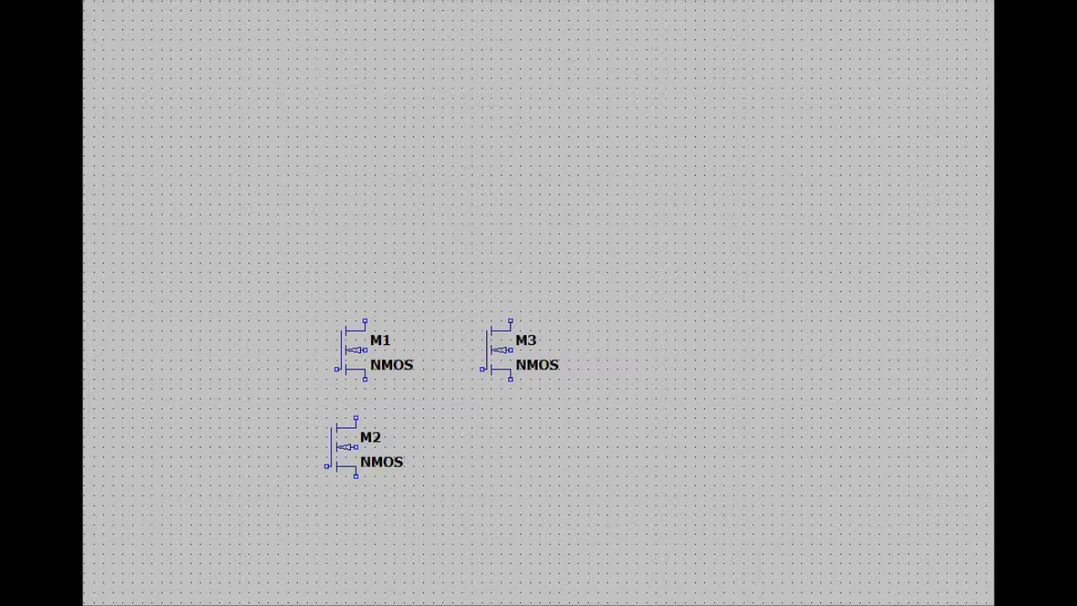
- Place two more nmos4 transistors, rotated 180°, one below the other to the right of the first NMOS pair
{"action": "key", "text": "ctrl+r"}
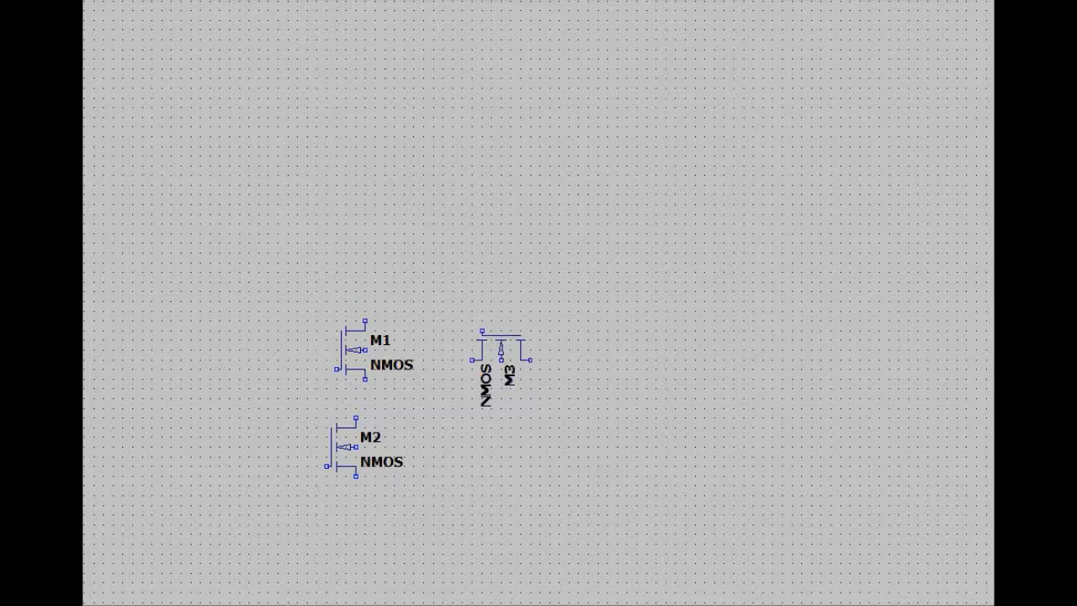
{"action": "key", "text": "ctrl+r"}
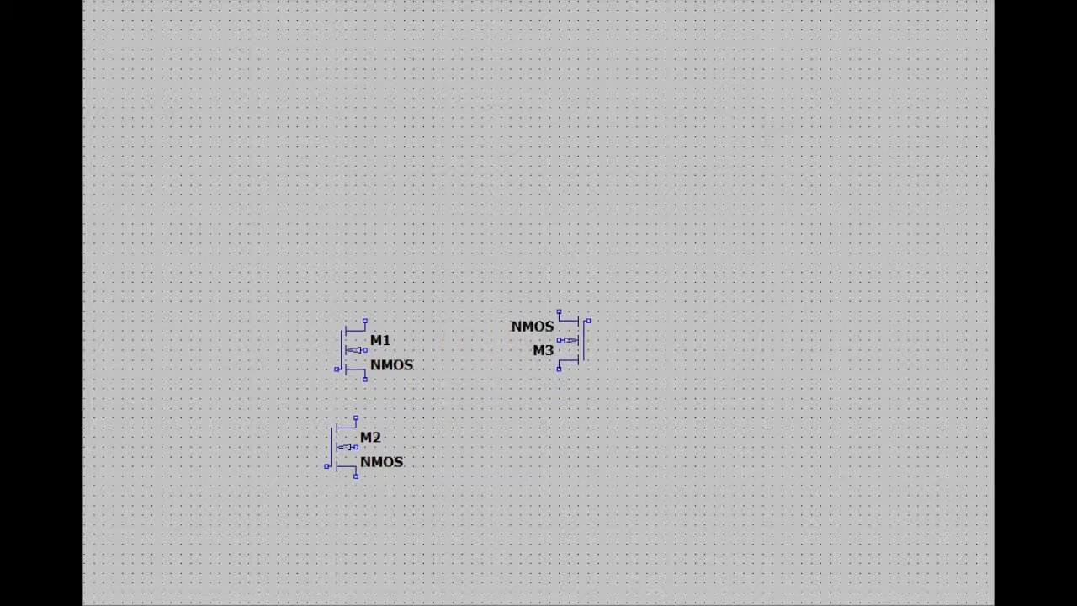
{"action": "left_click", "coordinate": [576, 352]}
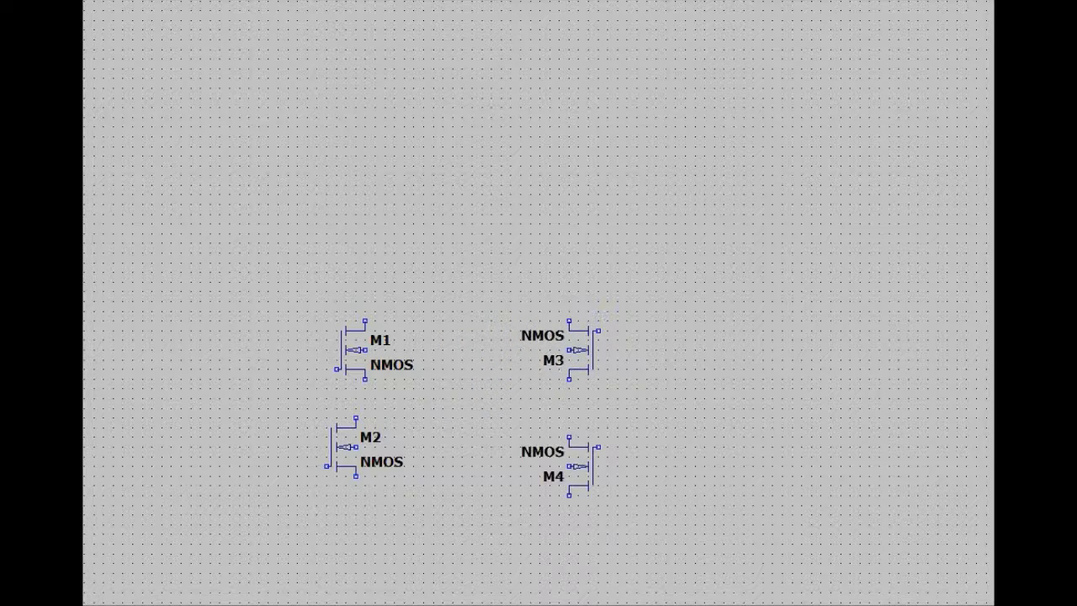
{"action": "left_click", "coordinate": [578, 447]}
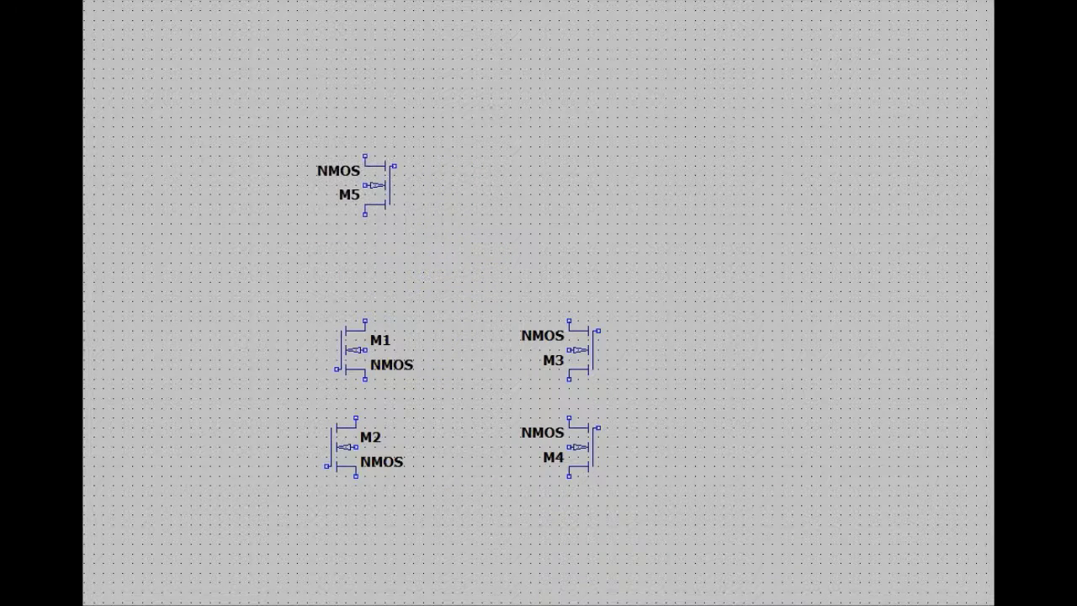
{"action": "key", "text": "Escape"}
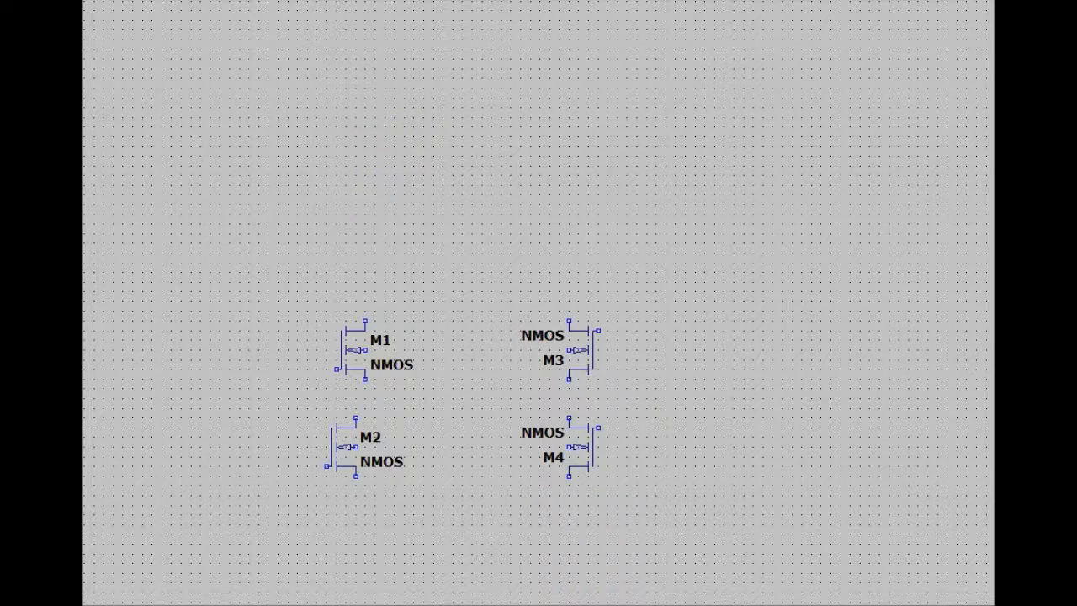
- Place two pmos4 transistors one below the other above the left NMOS pair
{"action": "key", "text": "F2"}
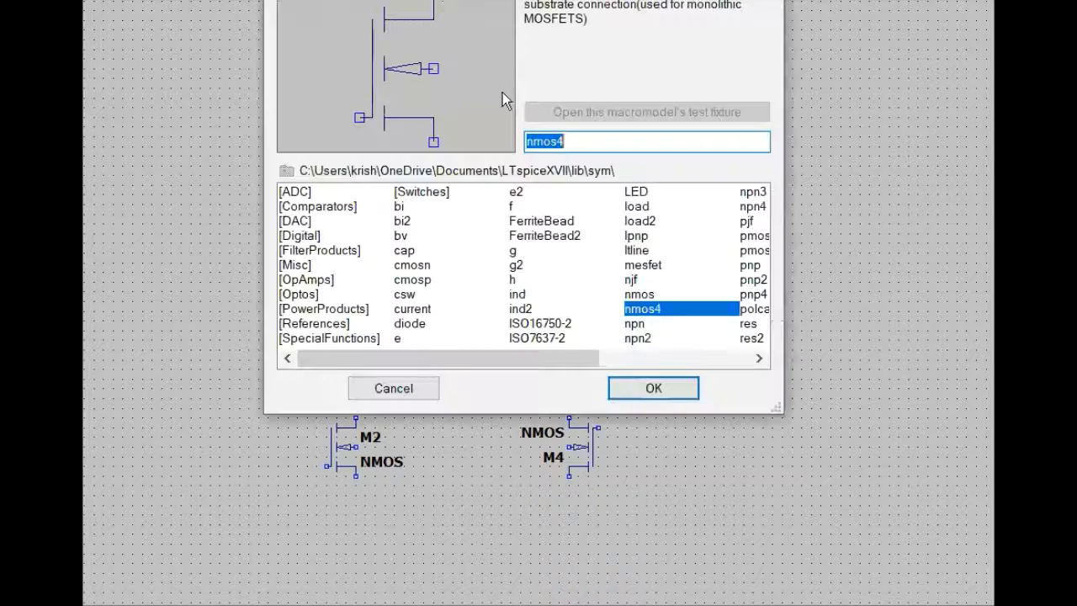
{"action": "left_click_drag", "start_coordinate": [583, 357], "coordinate": [661, 357]}
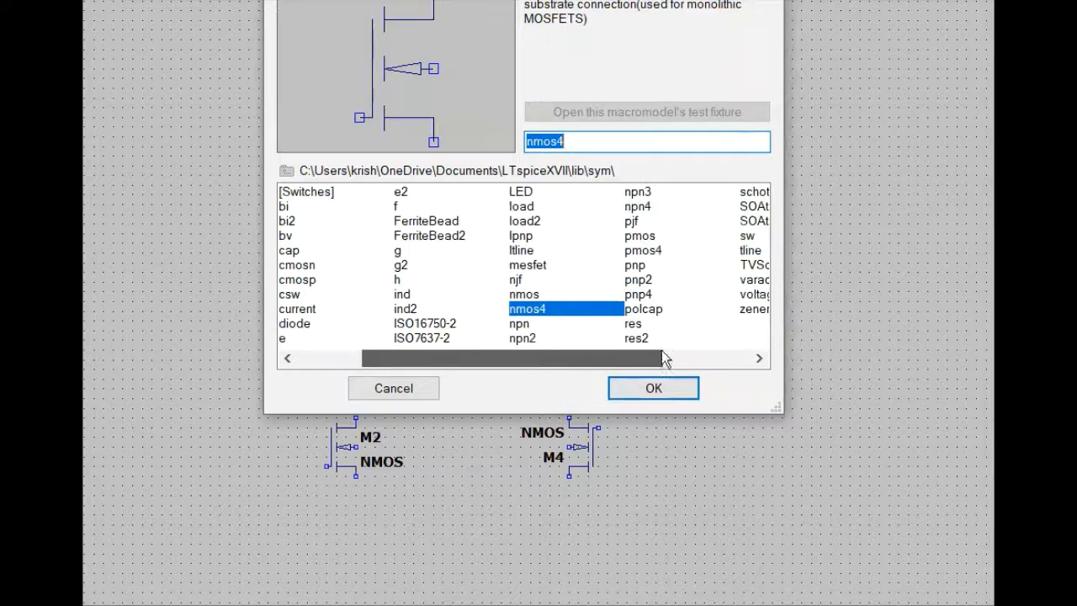
{"action": "left_click", "coordinate": [652, 250]}
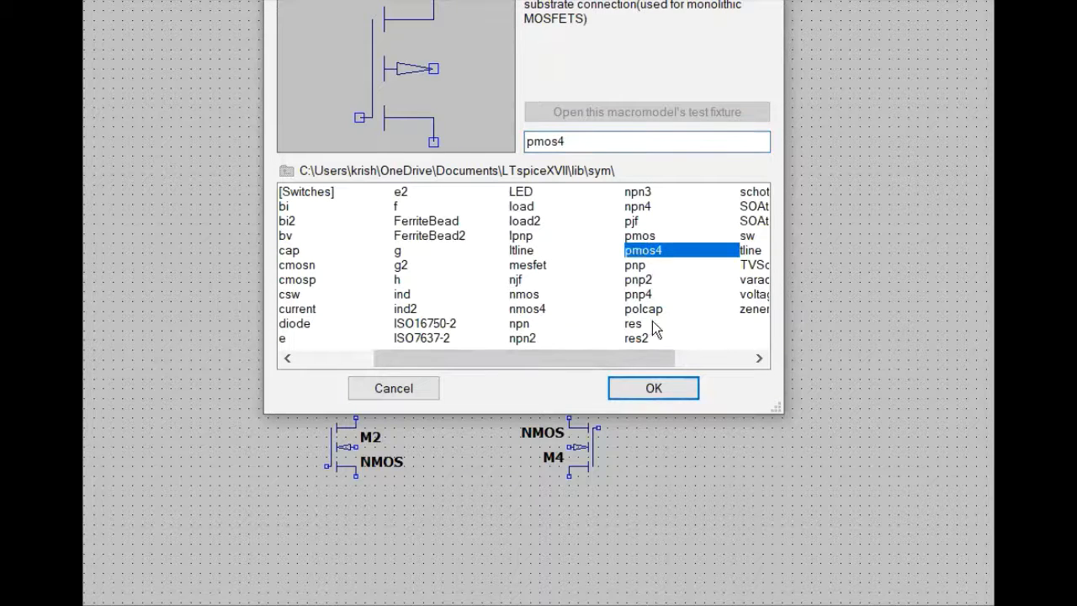
{"action": "left_click", "coordinate": [653, 389]}
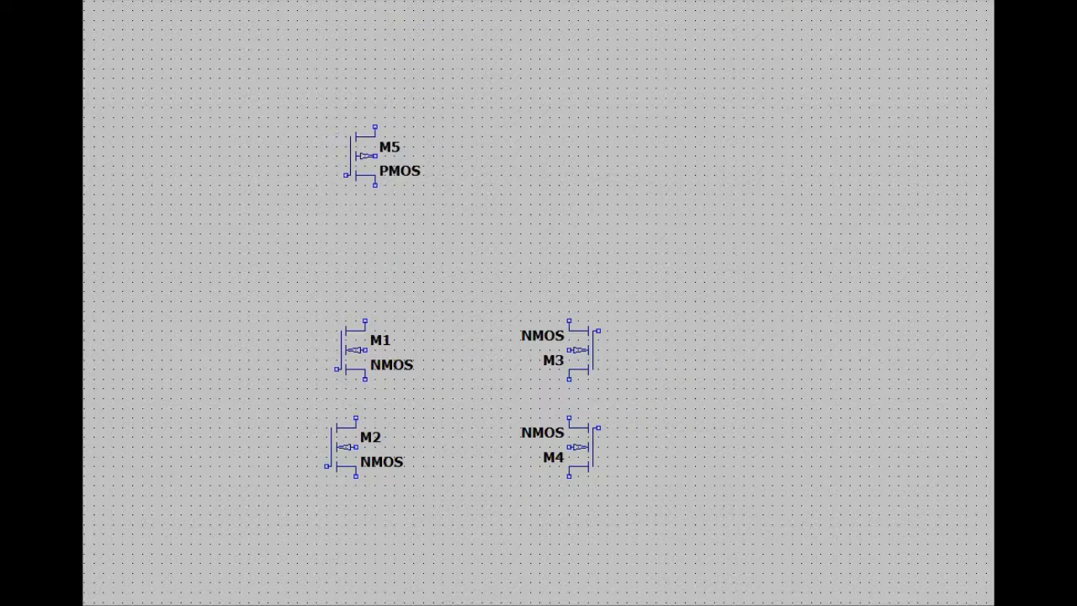
{"action": "left_click", "coordinate": [353, 127]}
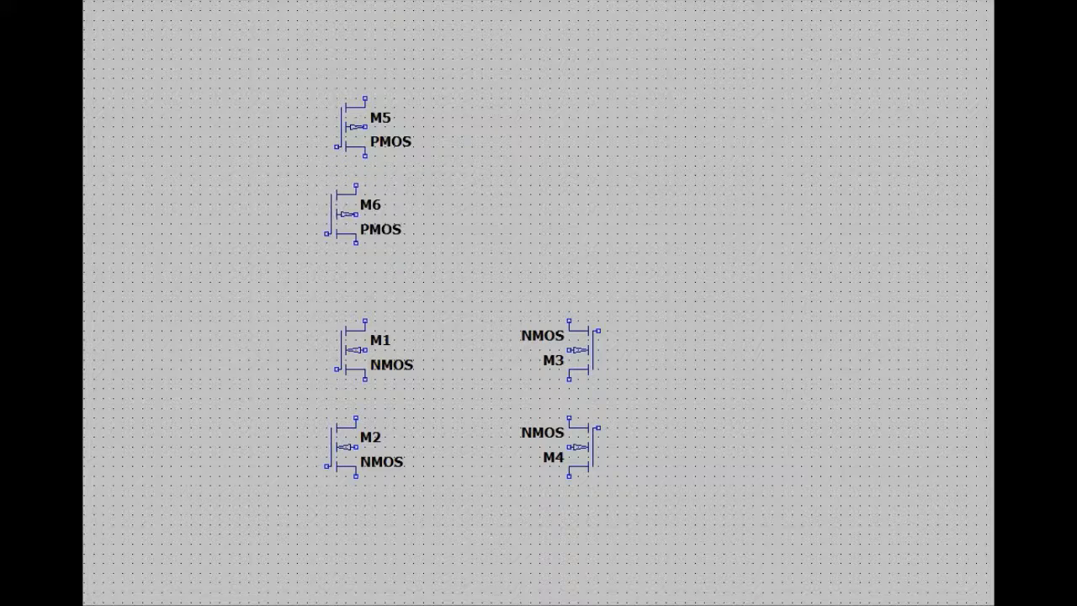
{"action": "left_click", "coordinate": [354, 215]}
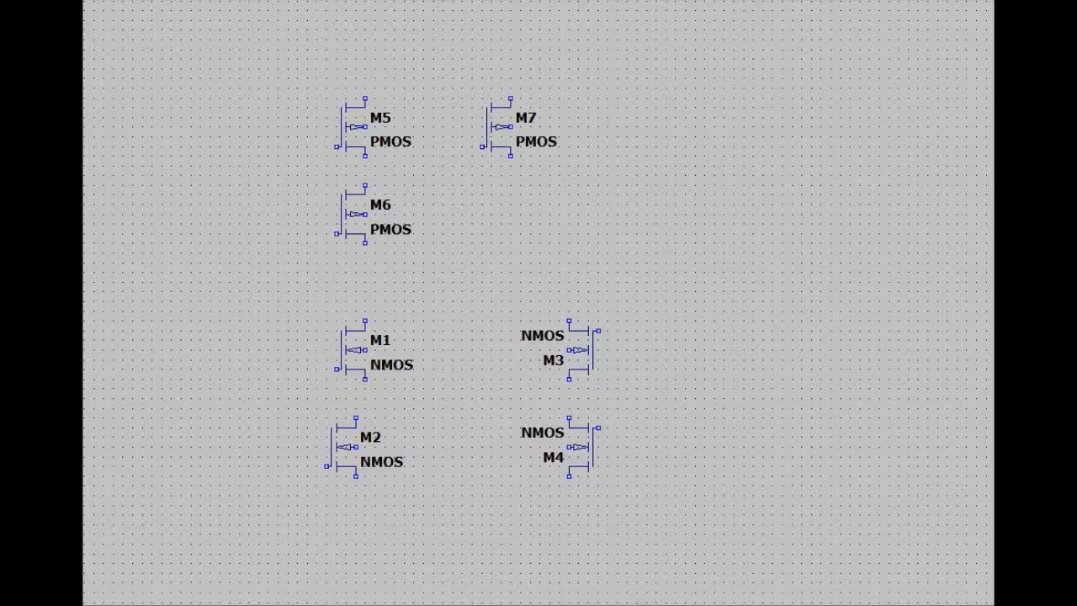
- Place two more pmos4 transistors, rotated 180°, to the right of the first PMOS pair and level with it
{"action": "key", "text": "ctrl+r"}
{"action": "key", "text": "ctrl+r"}
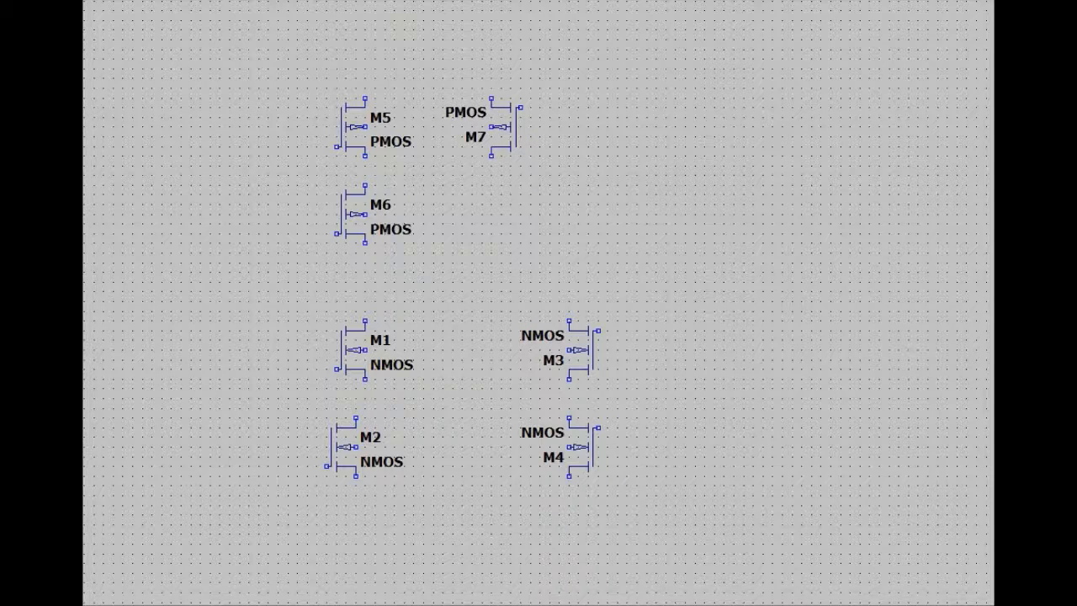
{"action": "left_click", "coordinate": [560, 126]}
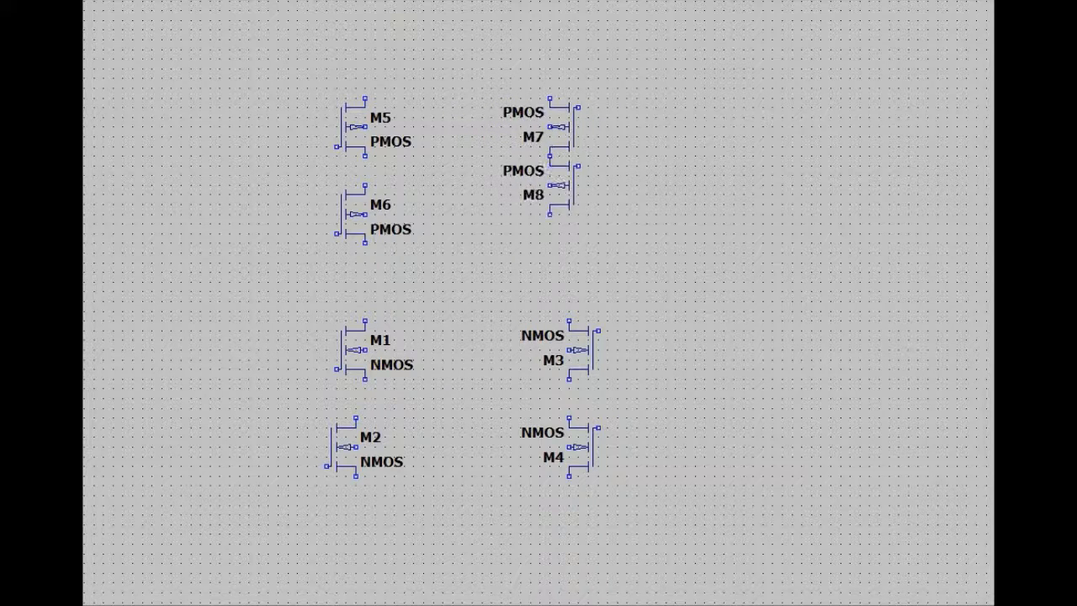
{"action": "left_click", "coordinate": [559, 215]}
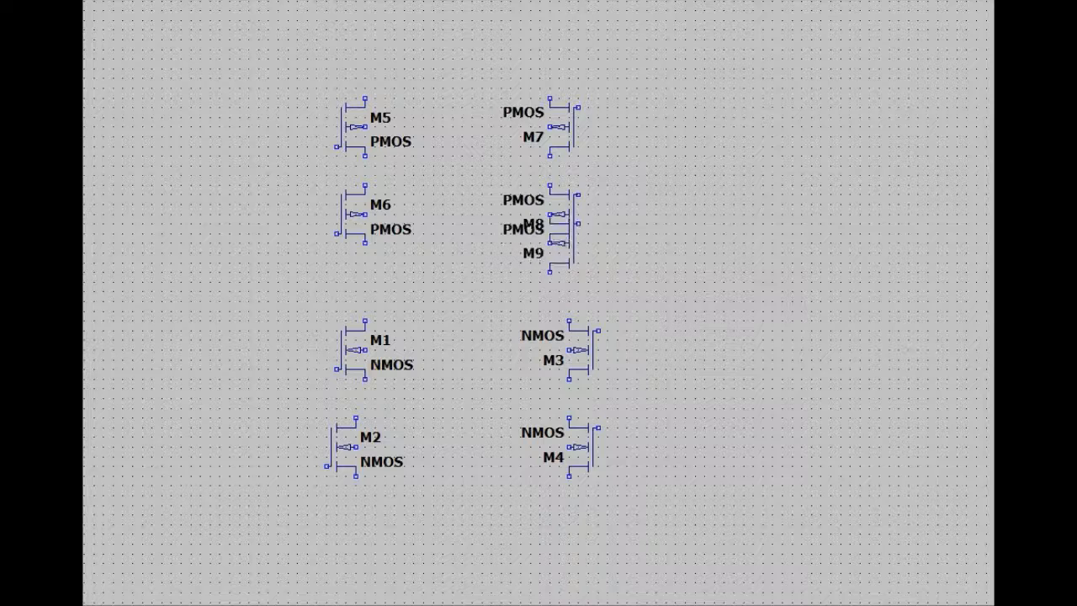
{"action": "key", "text": "Escape"}
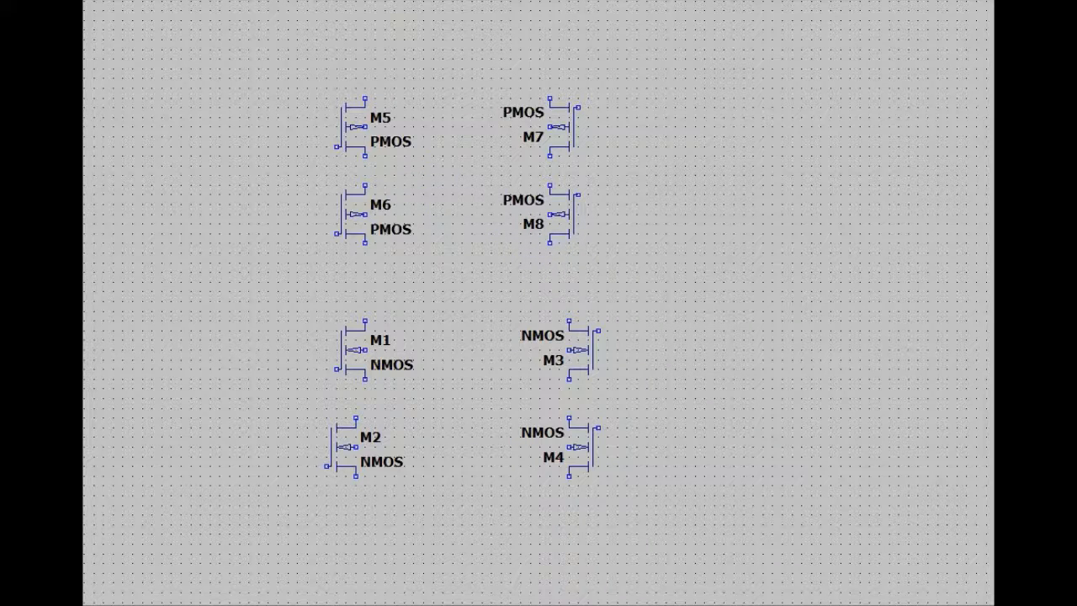
- Place a voltage source rotated 180° above and between the PMOS pairs, and set its DC value to 5 V
{"action": "key", "text": "F2"}
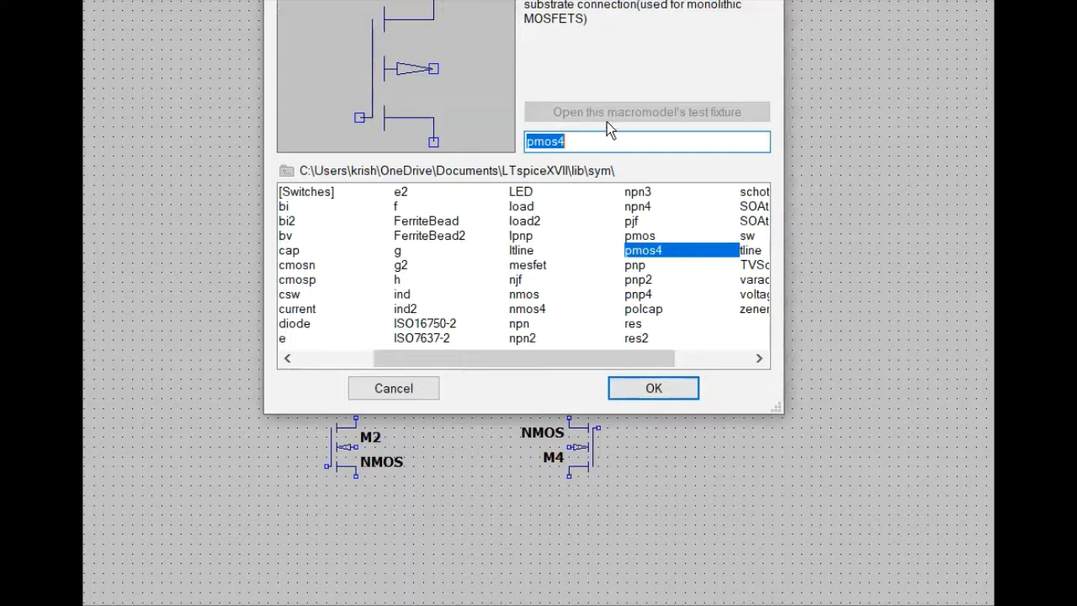
{"action": "type", "text": "vol"}
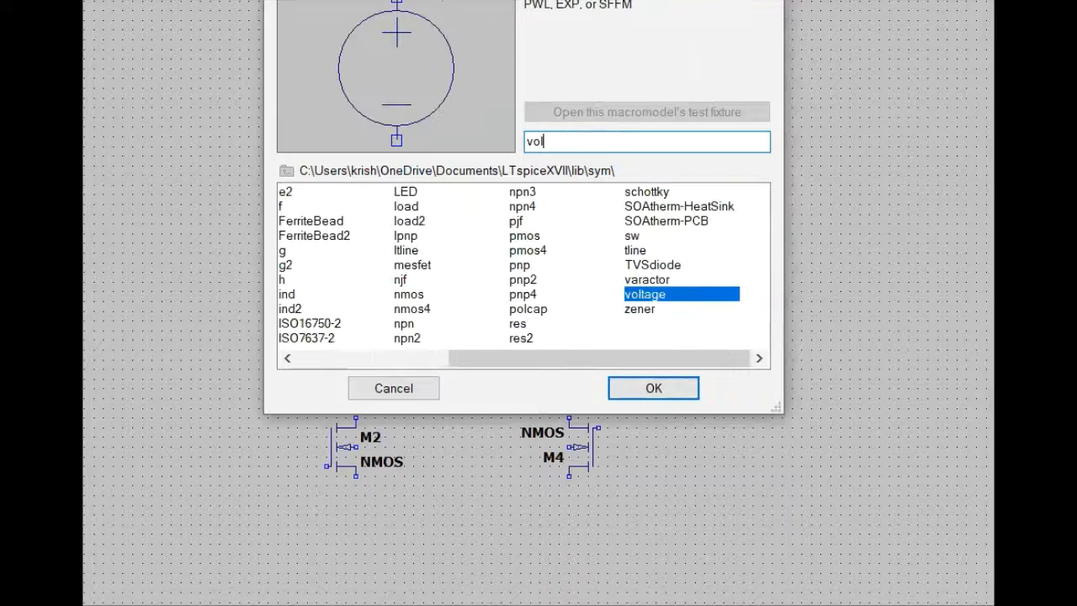
{"action": "key", "text": "Return"}
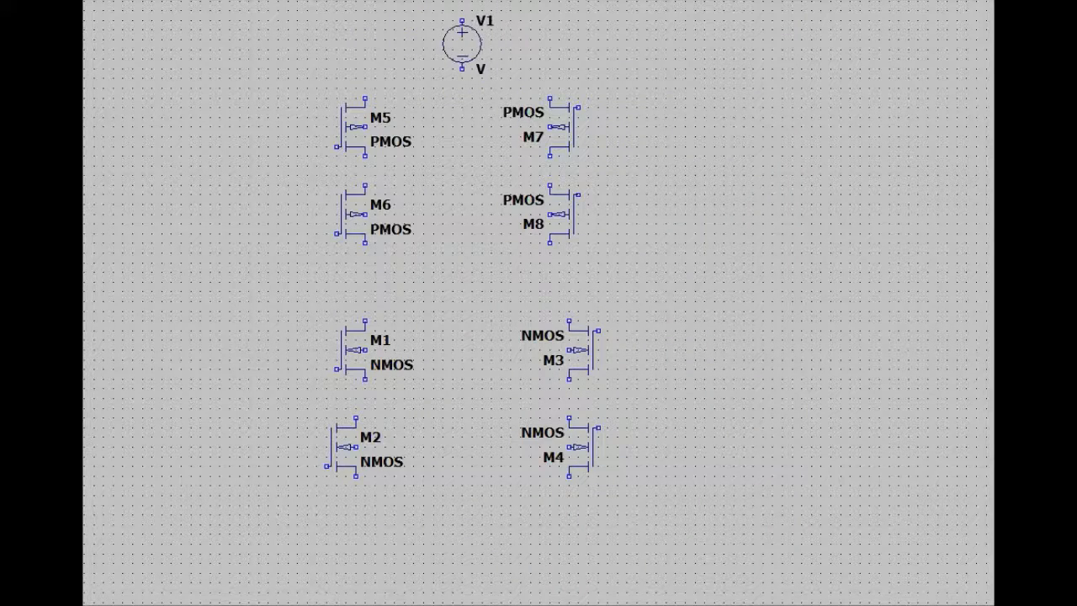
{"action": "key", "text": "ctrl+r"}
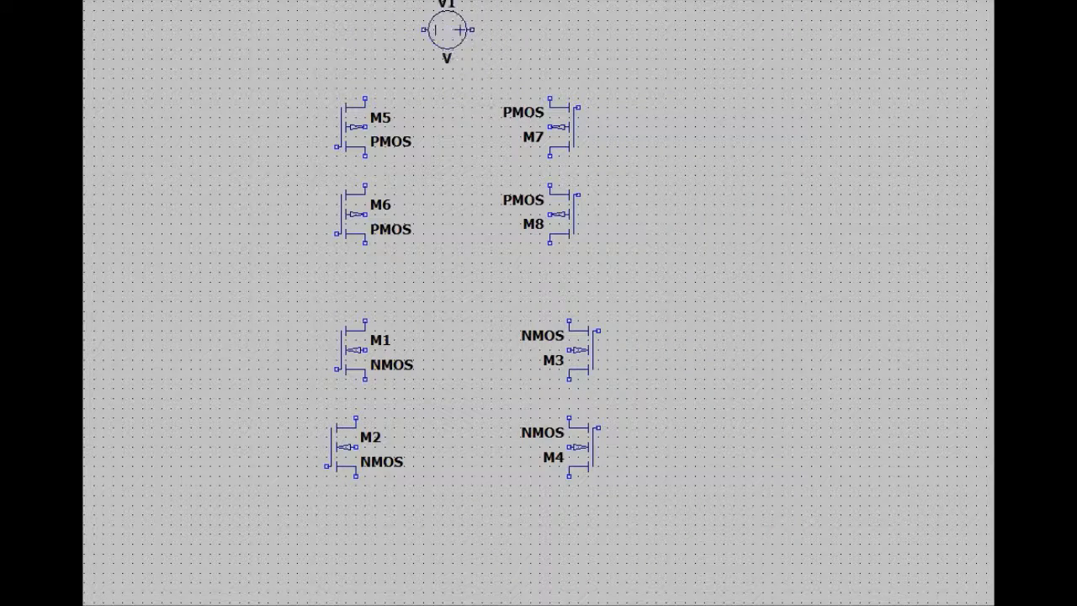
{"action": "key", "text": "ctrl+r"}
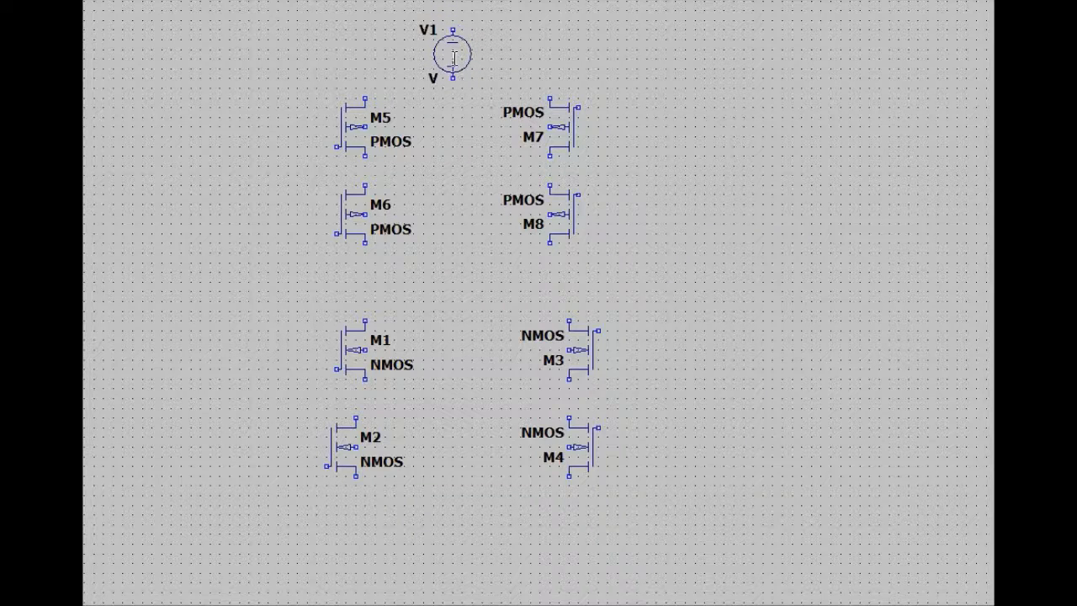
{"action": "left_click", "coordinate": [455, 59]}
{"action": "key", "text": "Escape"}
{"action": "right_click", "coordinate": [455, 55]}
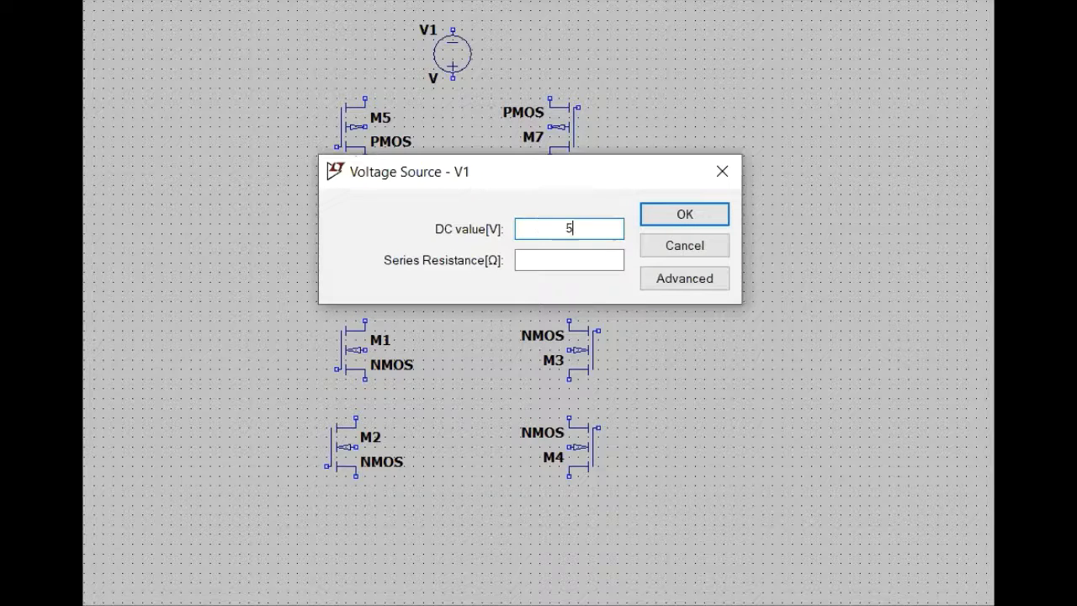
{"action": "left_click", "coordinate": [684, 215]}
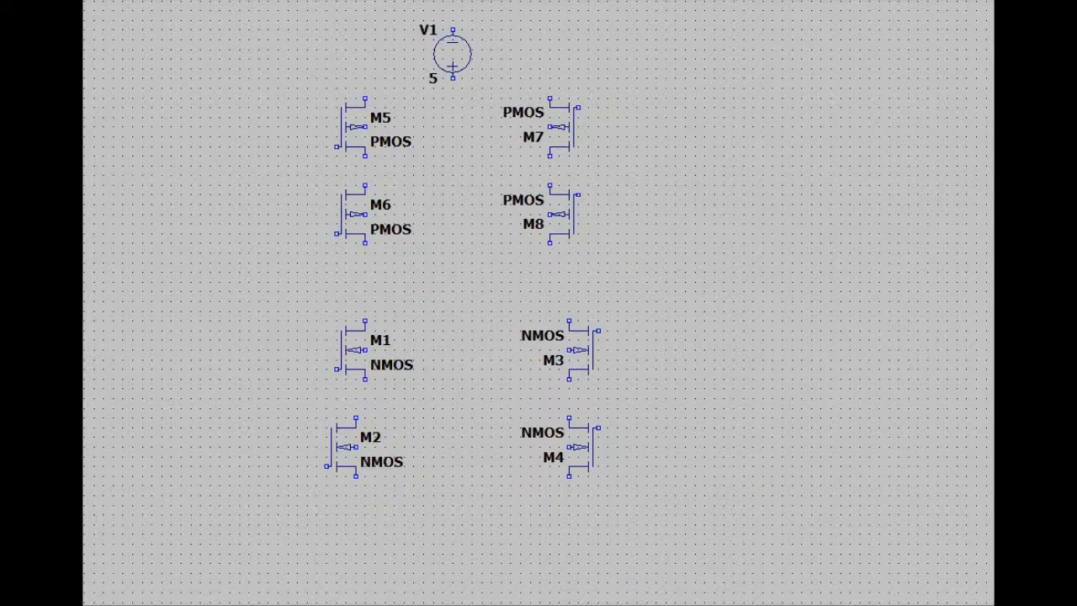
{"action": "key", "text": "F2"}
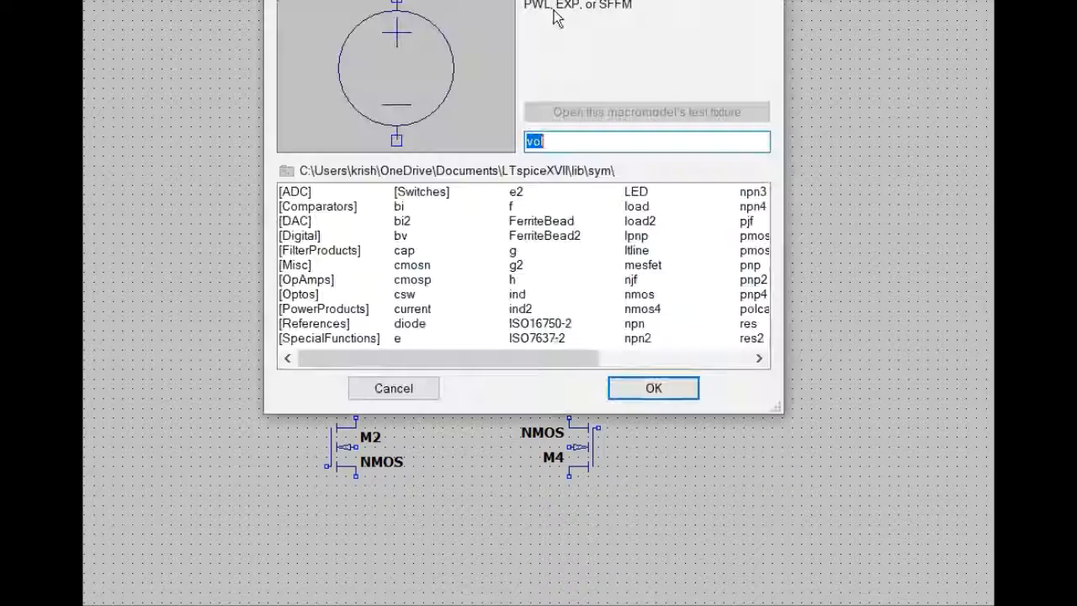
{"action": "type", "text": "gr"}
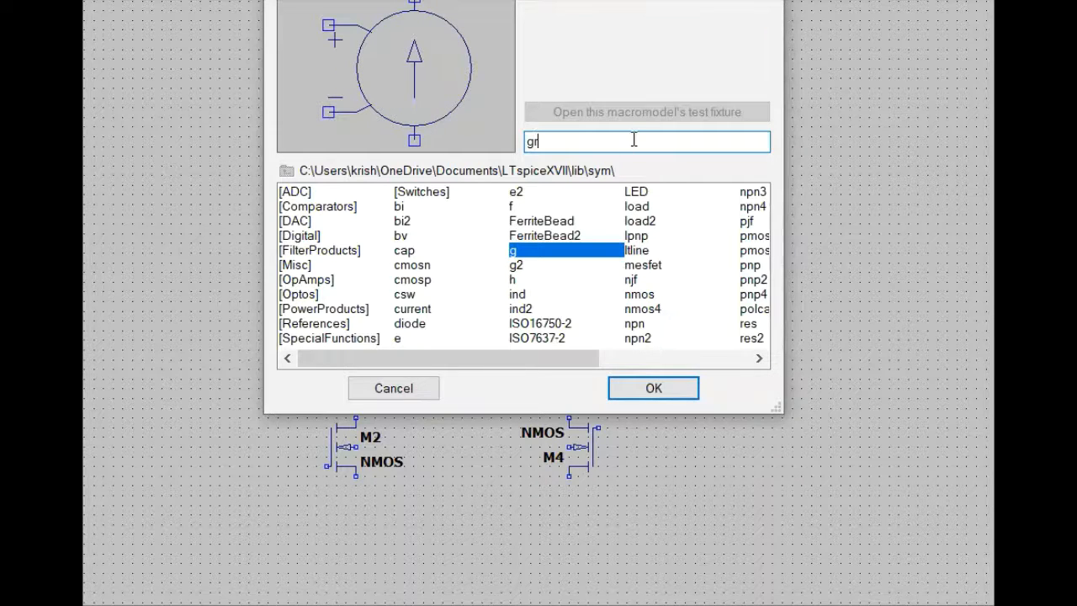
{"action": "left_click", "coordinate": [388, 388]}
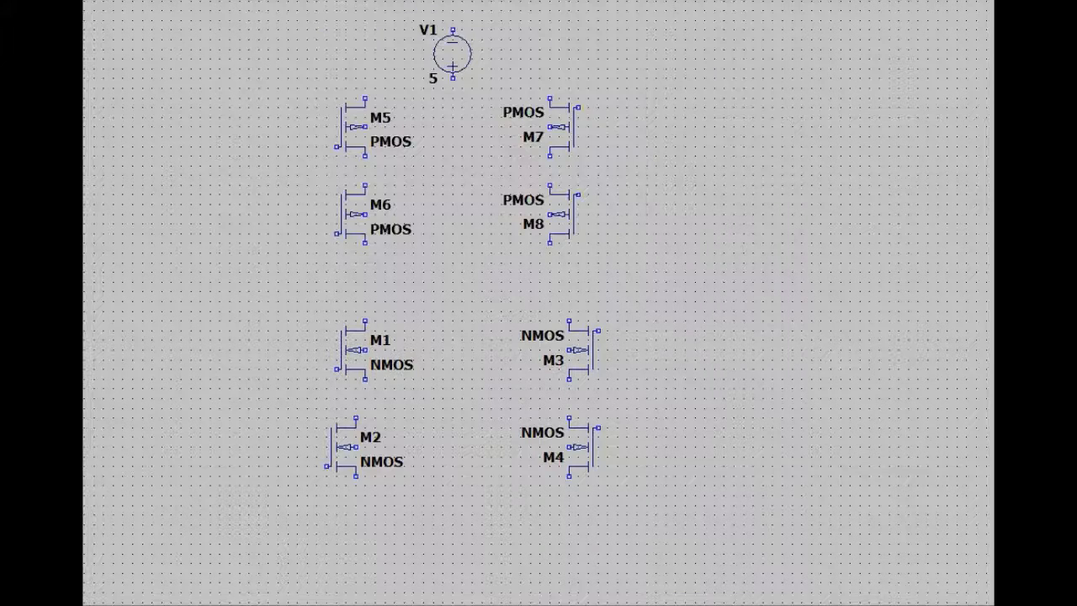
- Place a ground symbol below and between the two NMOS pairs
{"action": "key", "text": "g"}
{"action": "key", "text": "Escape"}
- Place a separate nmos4 transistor to the far right of the existing NMOS pairs
{"action": "key", "text": "F2"}
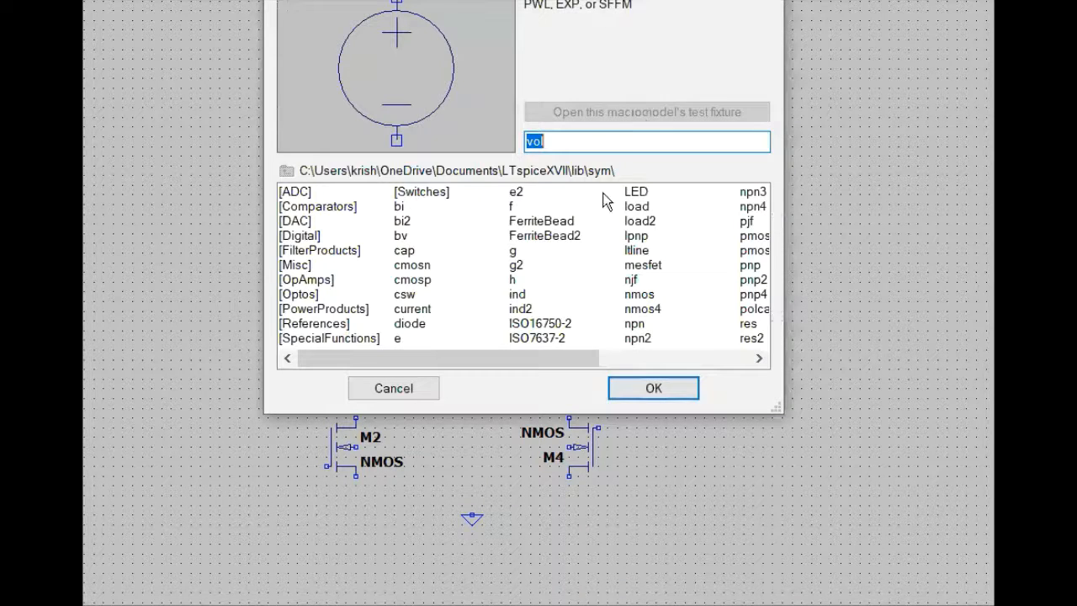
{"action": "left_click", "coordinate": [646, 309]}
{"action": "left_click", "coordinate": [654, 389]}
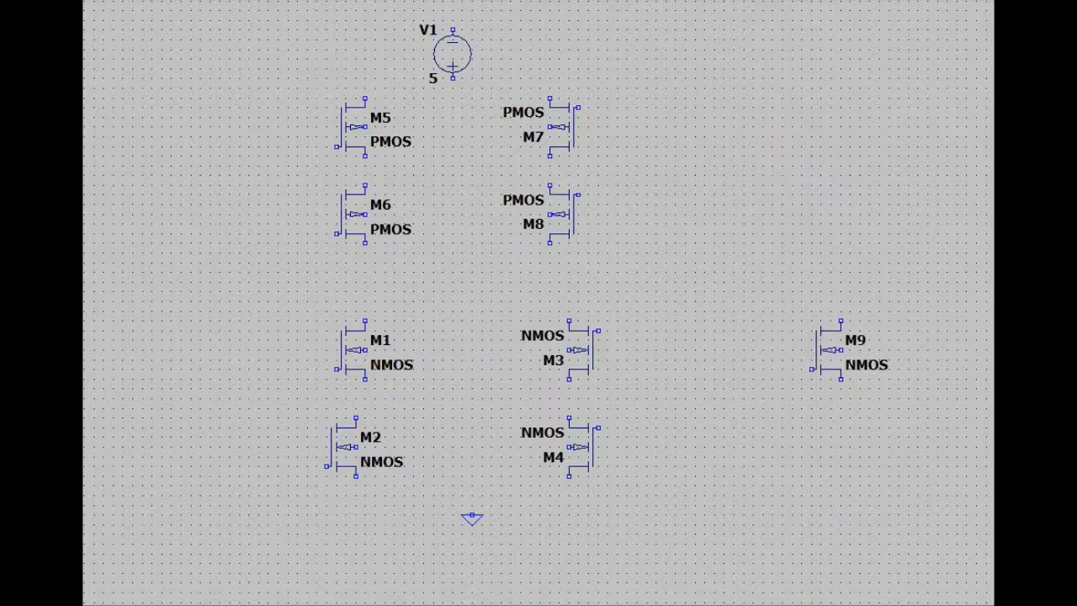
{"action": "left_click", "coordinate": [840, 283]}
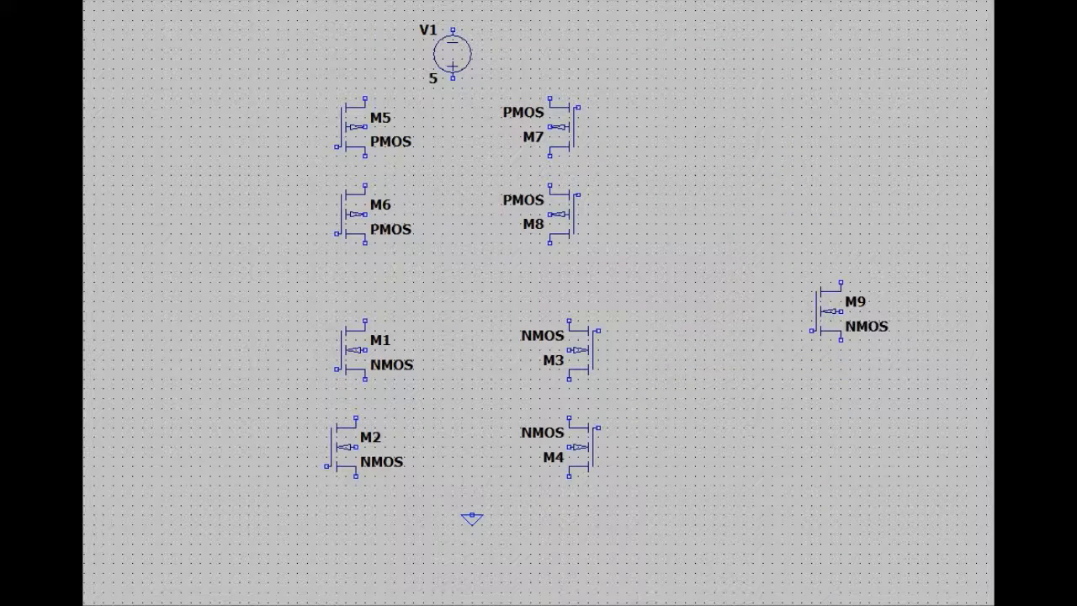
- Place a single pmos4 transistor directly above the separate NMOS transistor M9
{"action": "key", "text": "F2"}
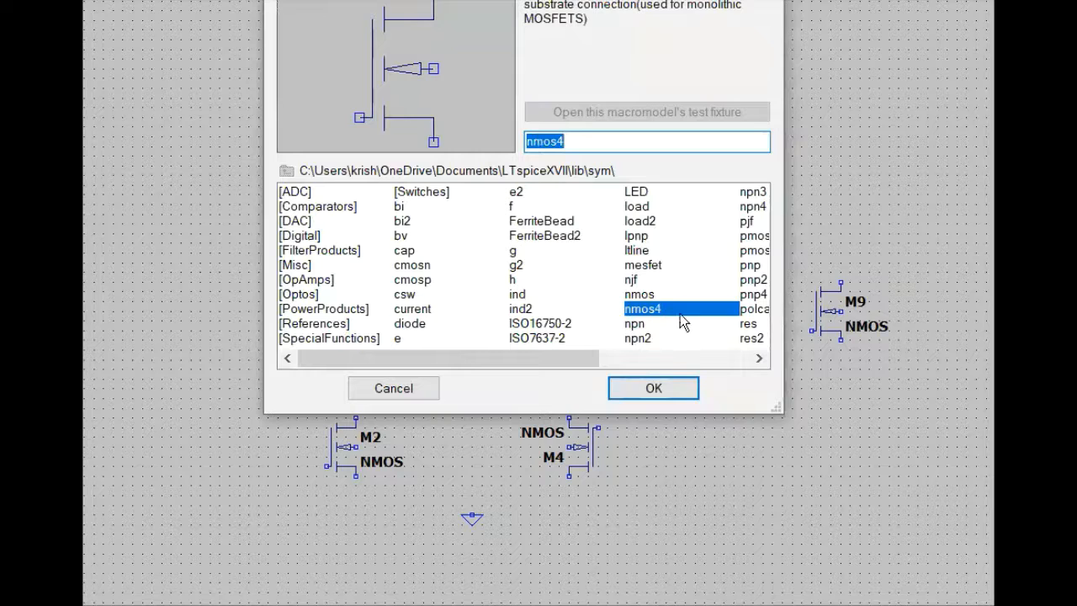
{"action": "left_click_drag", "start_coordinate": [581, 358], "coordinate": [656, 359]}
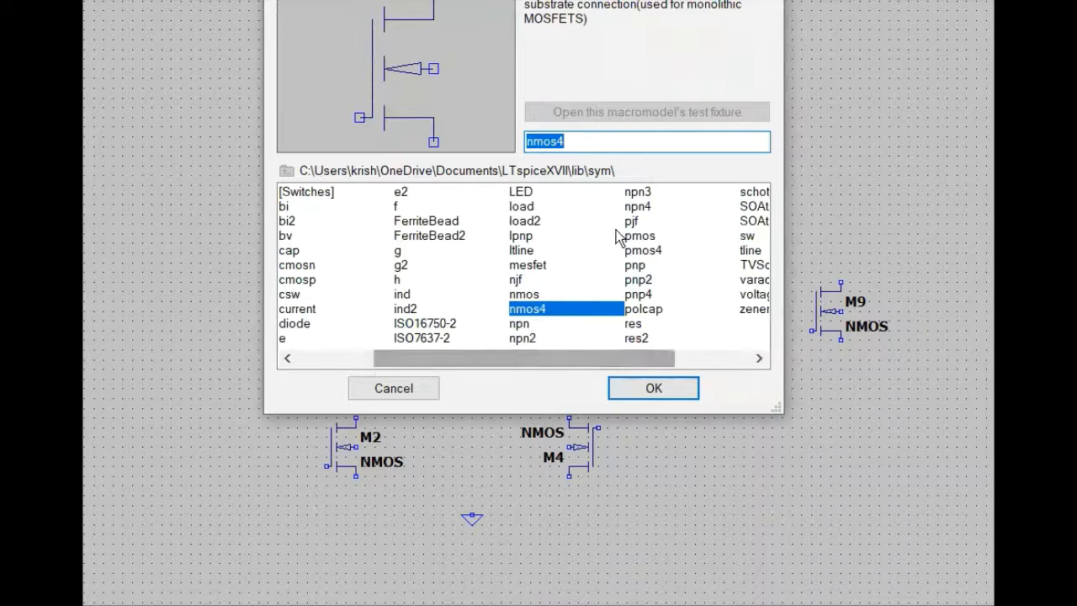
{"action": "left_click", "coordinate": [643, 250]}
{"action": "left_click", "coordinate": [678, 388]}
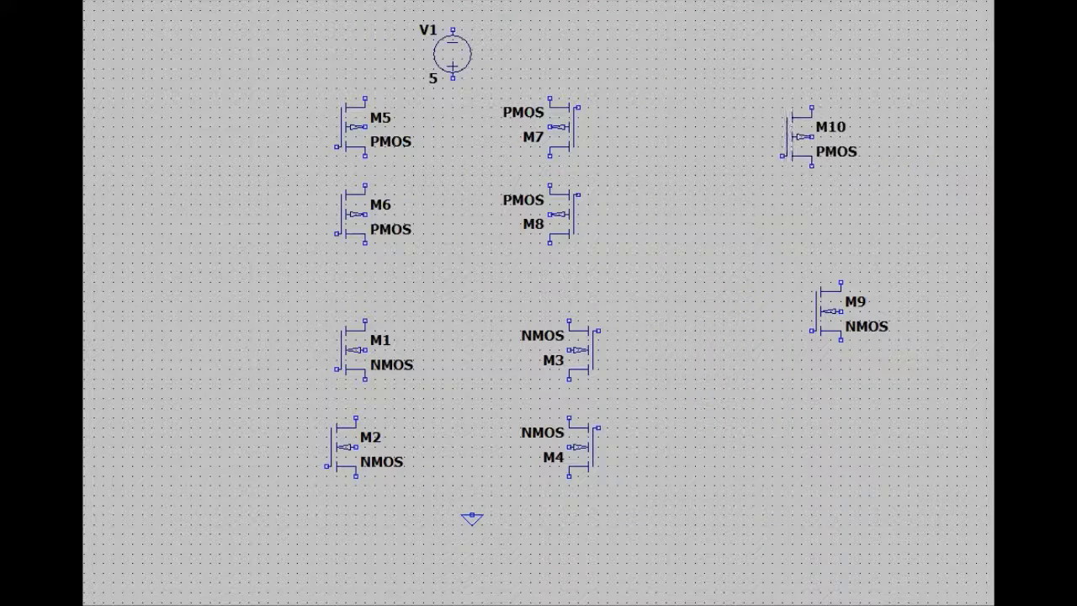
{"action": "left_click", "coordinate": [829, 147]}
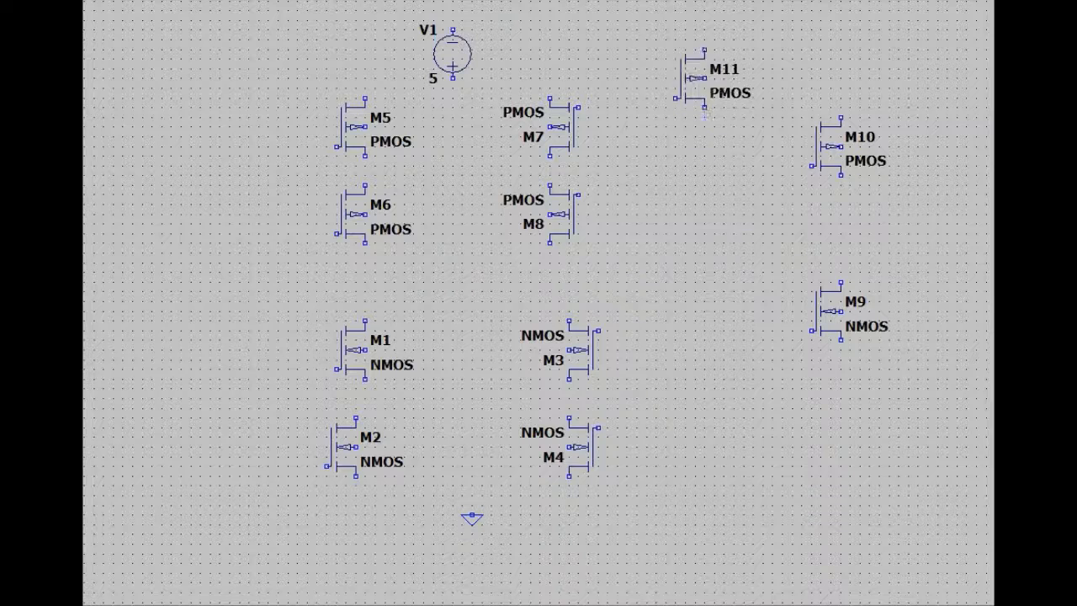
{"action": "key", "text": "Escape"}
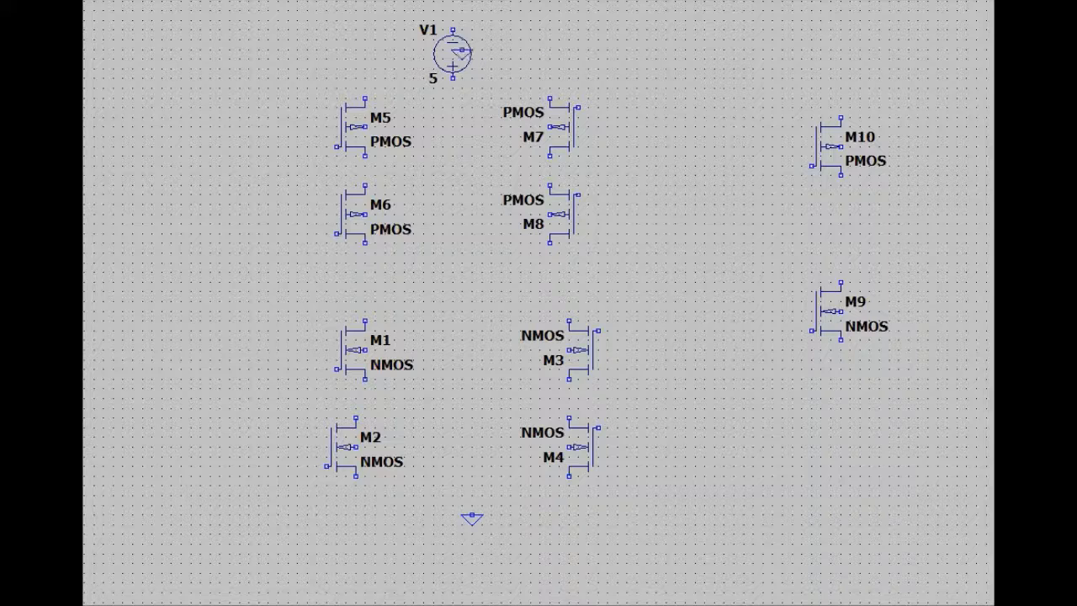
- Ground the negative terminal of V1 and wire its positive terminal to the upper terminals of M5 and M7
{"action": "key", "text": "F3"}
{"action": "left_click", "coordinate": [452, 78]}
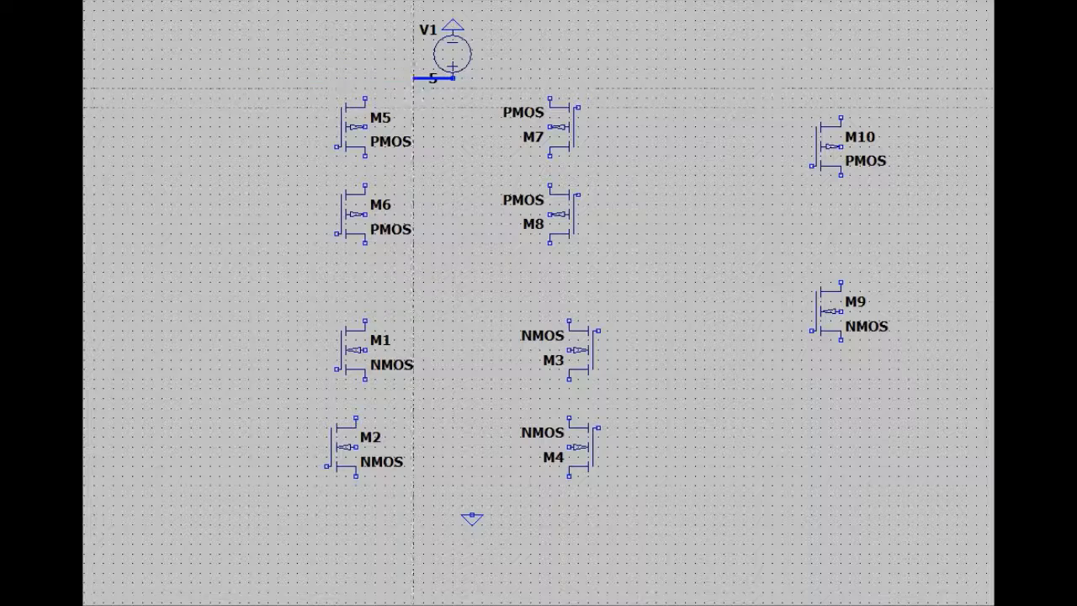
{"action": "left_click", "coordinate": [550, 98]}
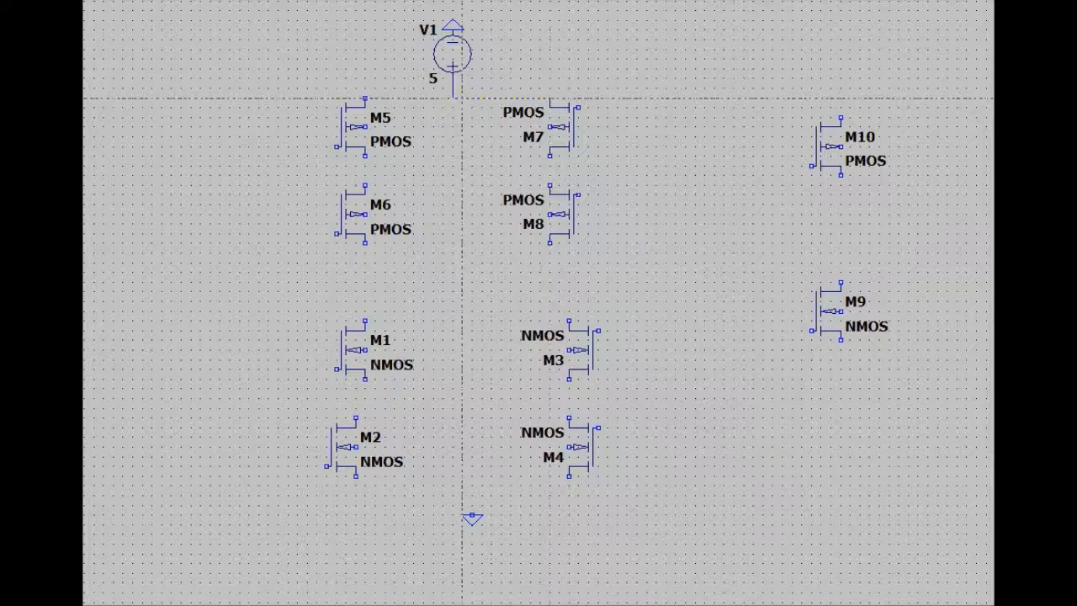
{"action": "left_click", "coordinate": [364, 98]}
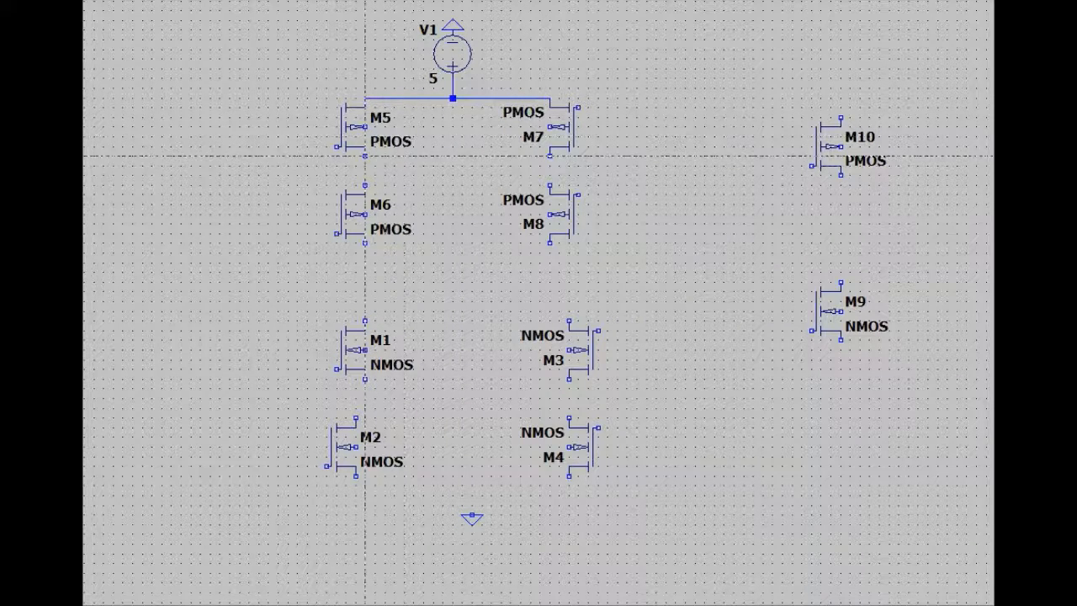
- Wire M5 in series with M6 and M7 in series with M8, joining the lower terminals of M6 and M8
{"action": "left_click", "coordinate": [364, 156]}
{"action": "left_click", "coordinate": [364, 185]}
{"action": "left_click", "coordinate": [550, 156]}
{"action": "left_click", "coordinate": [549, 185]}
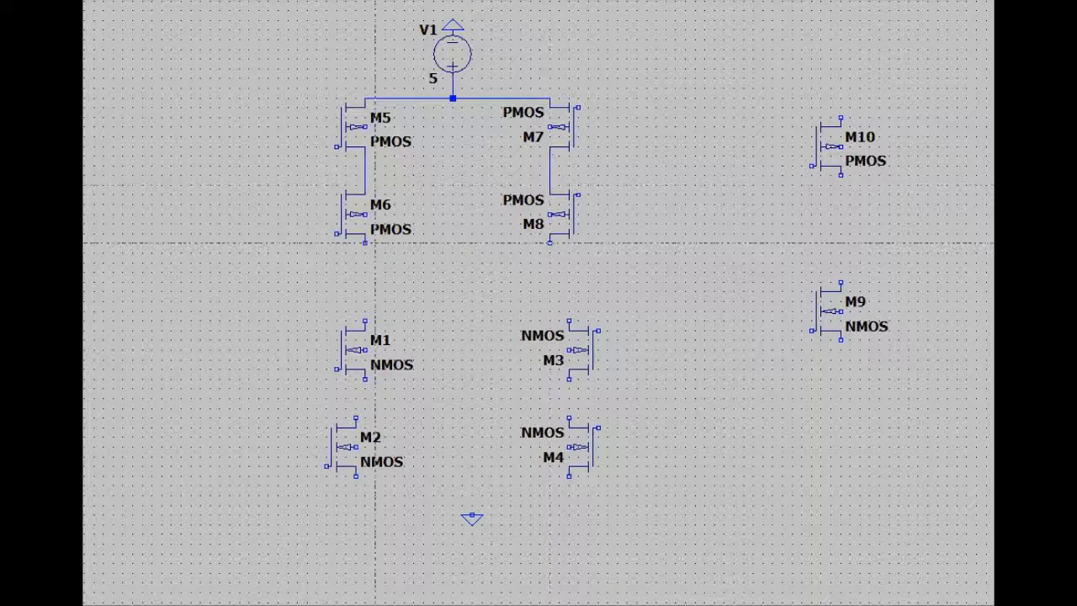
{"action": "left_click", "coordinate": [364, 243]}
{"action": "left_click", "coordinate": [550, 243]}
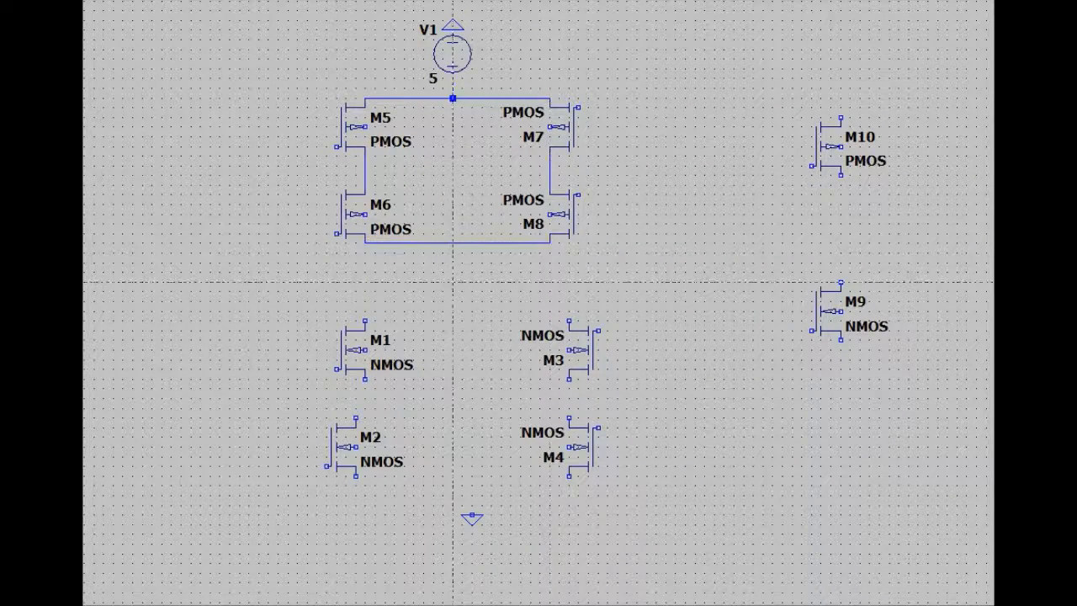
- Join the upper terminals of M1 and M3, and connect the lower terminals of M2 and M4 to the ground below
{"action": "left_click", "coordinate": [364, 320]}
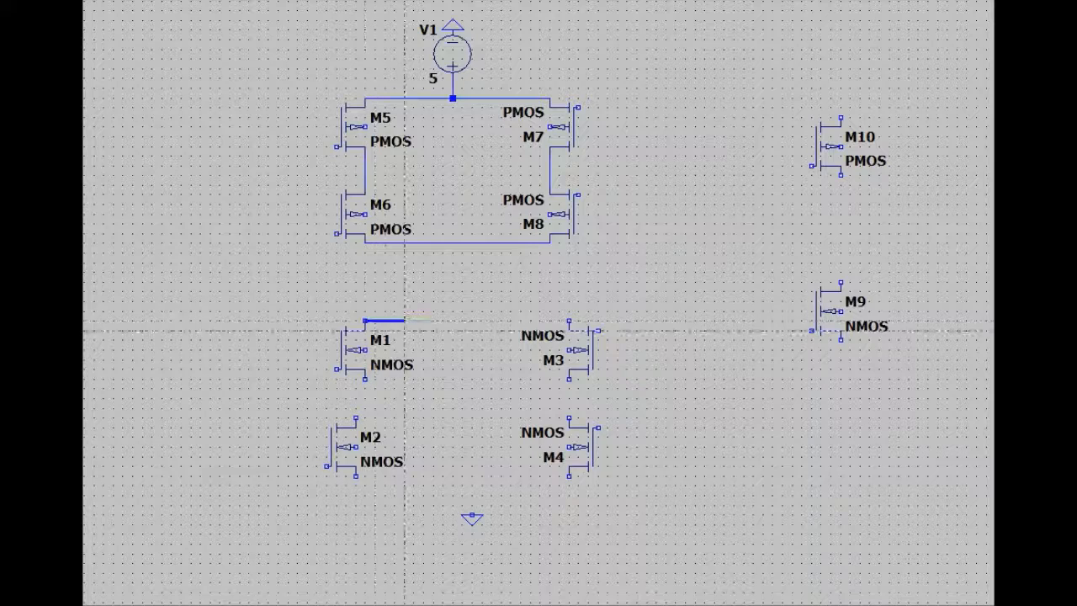
{"action": "left_click", "coordinate": [569, 320]}
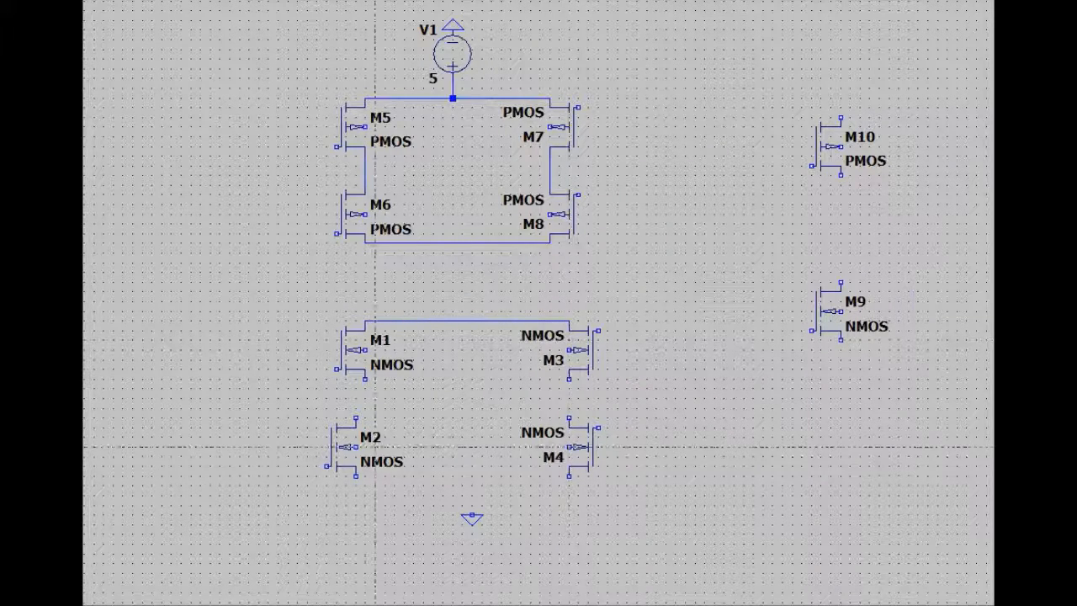
{"action": "left_click", "coordinate": [356, 476]}
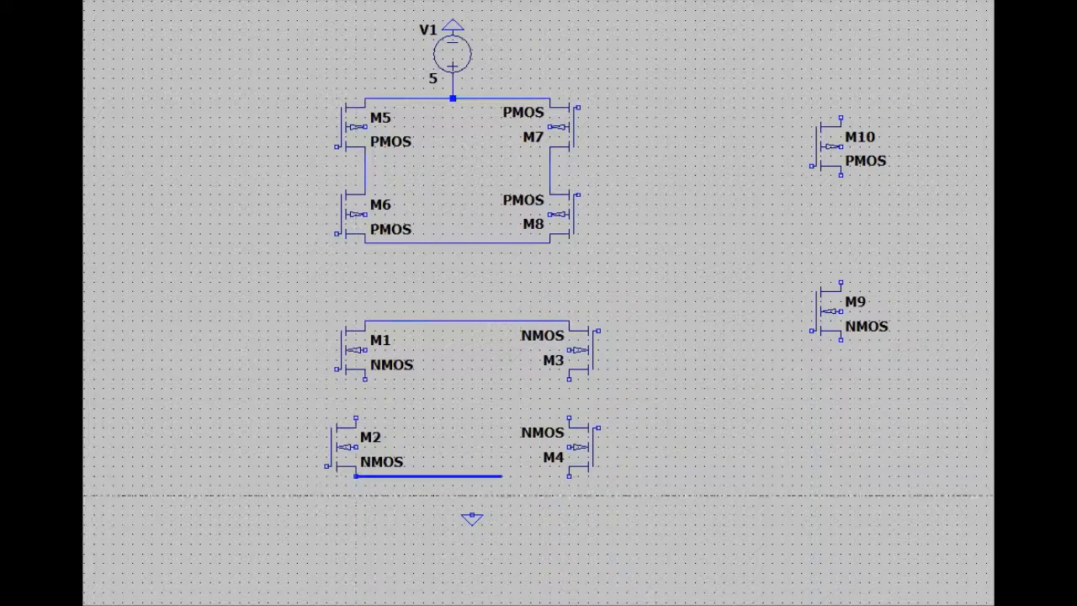
{"action": "left_click", "coordinate": [569, 477]}
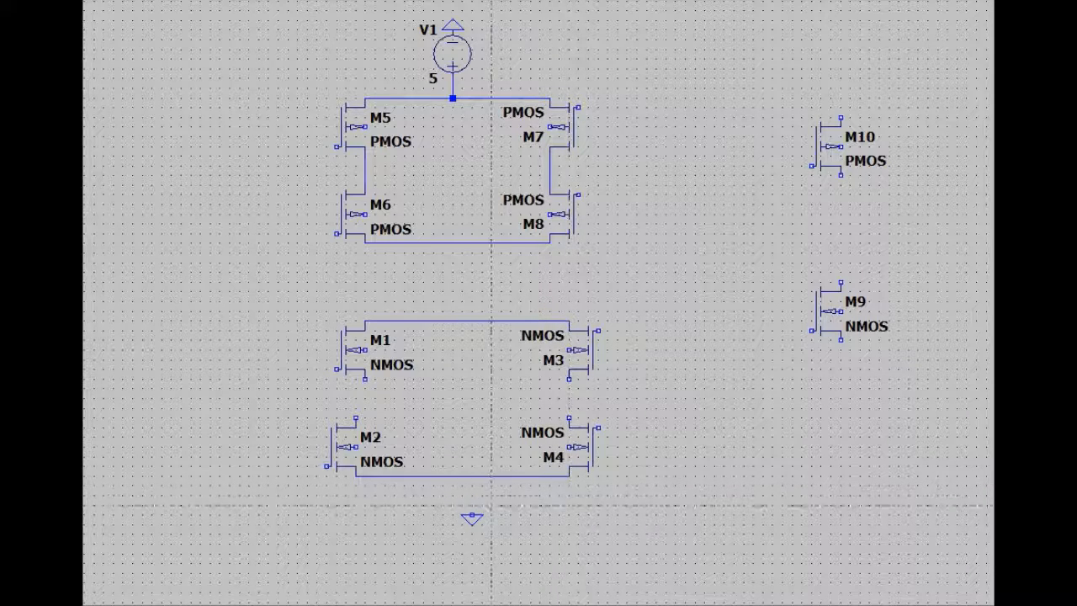
{"action": "left_click", "coordinate": [472, 515]}
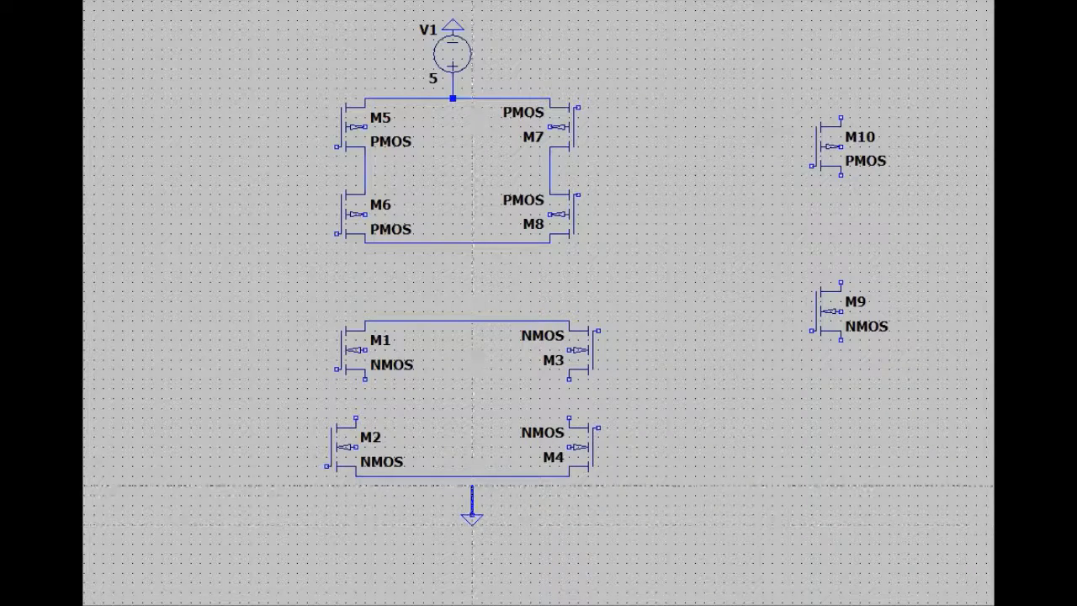
{"action": "left_click", "coordinate": [472, 477]}
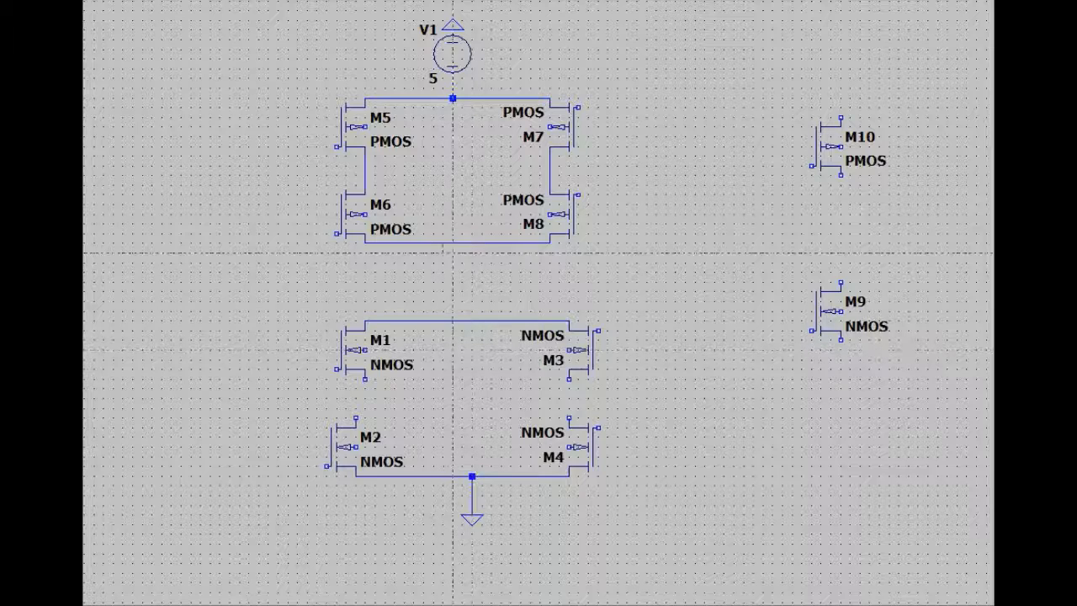
- Wire the lower PMOS rail to the upper NMOS rail, and connect that link to the node joining M10 and M9
{"action": "left_click", "coordinate": [462, 243]}
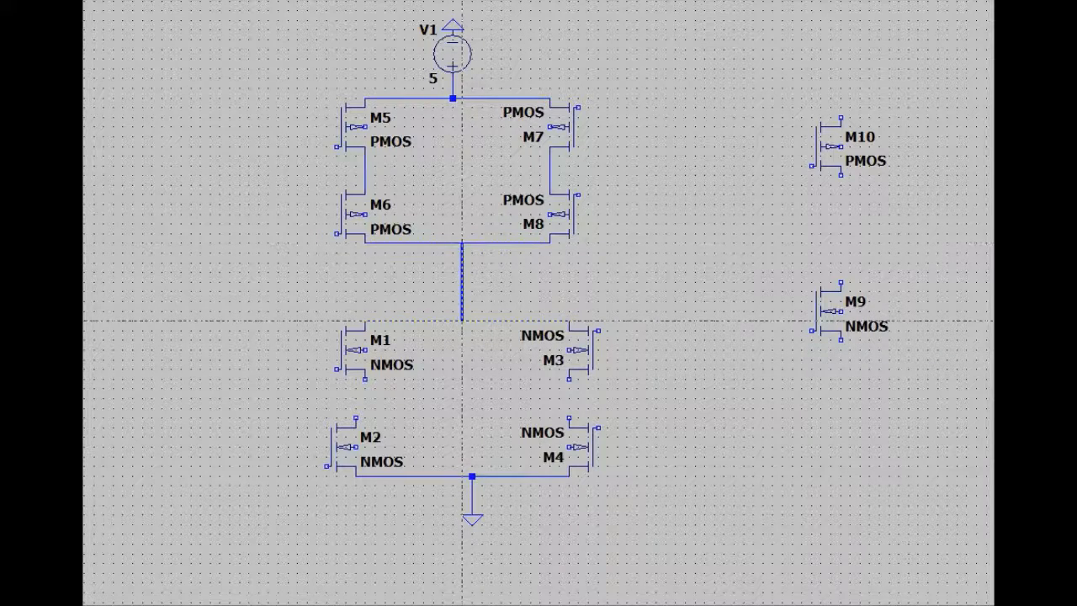
{"action": "left_click", "coordinate": [461, 321]}
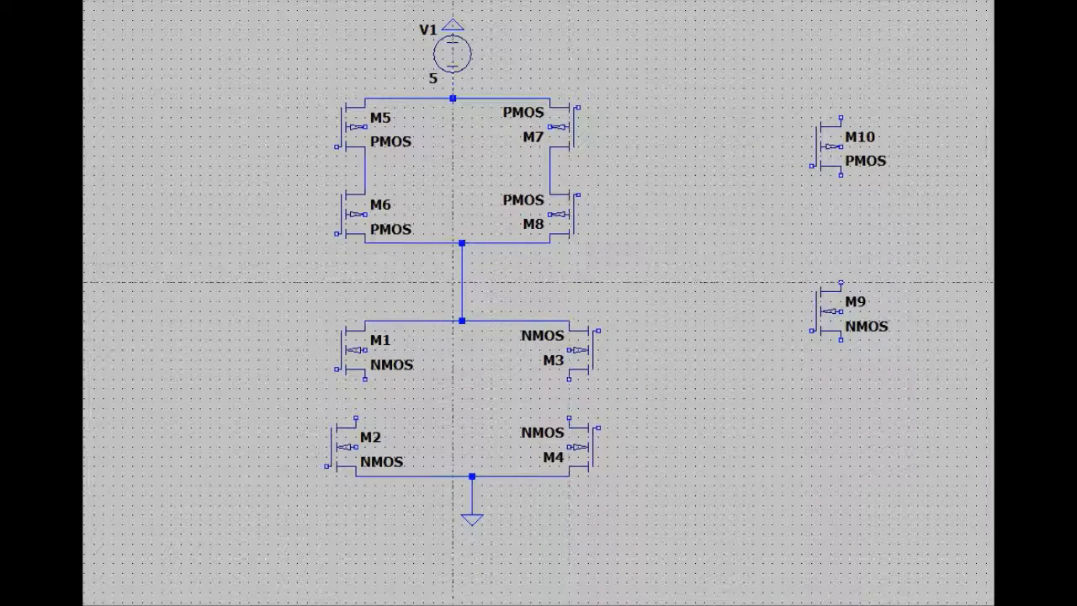
{"action": "left_click", "coordinate": [461, 282]}
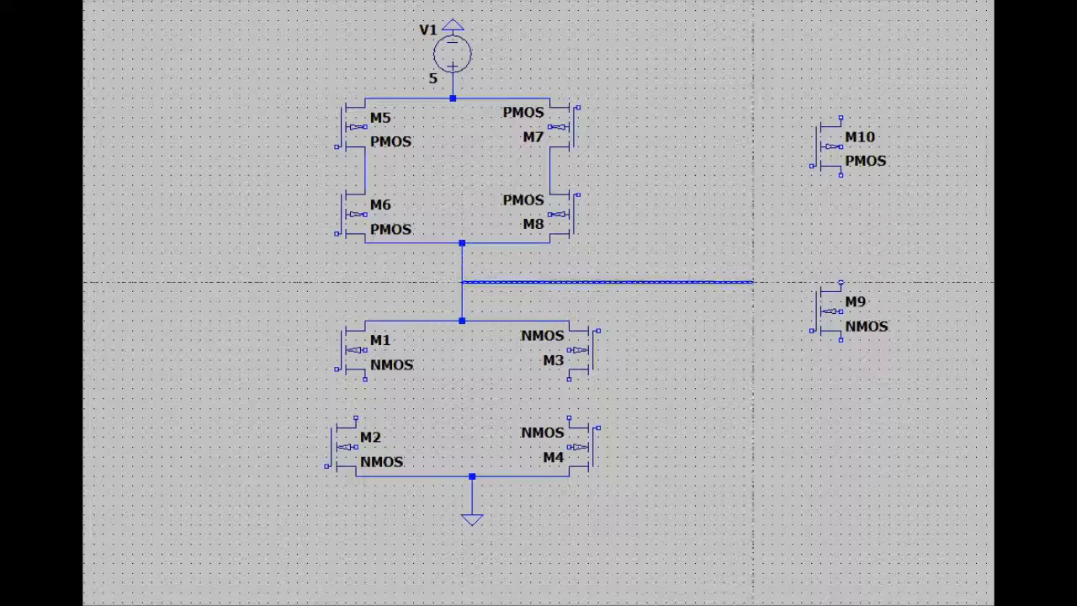
{"action": "left_click", "coordinate": [841, 281]}
{"action": "left_click", "coordinate": [841, 176]}
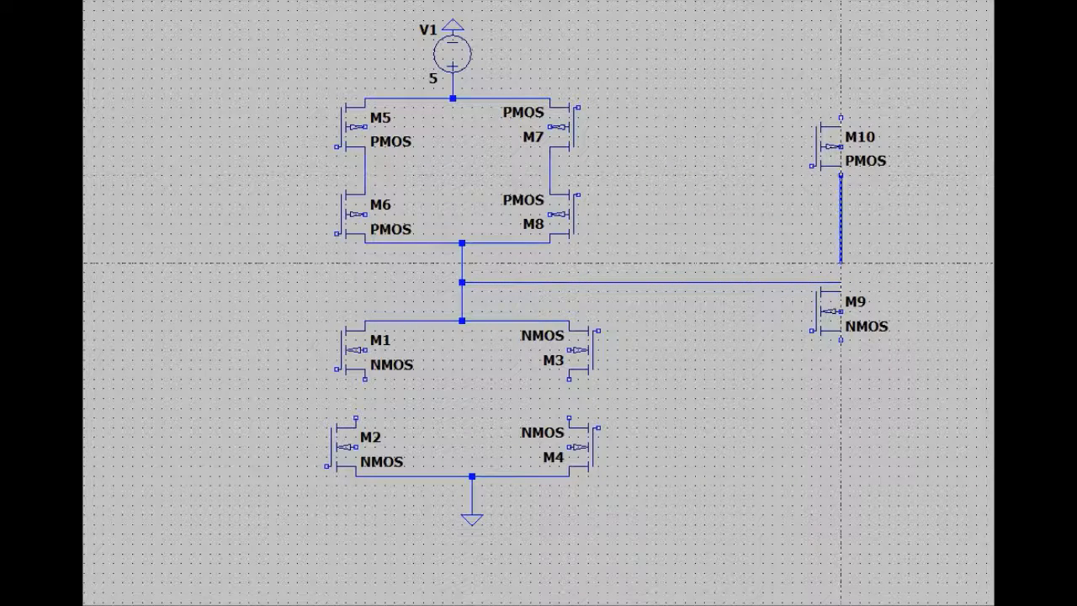
{"action": "left_click", "coordinate": [840, 282]}
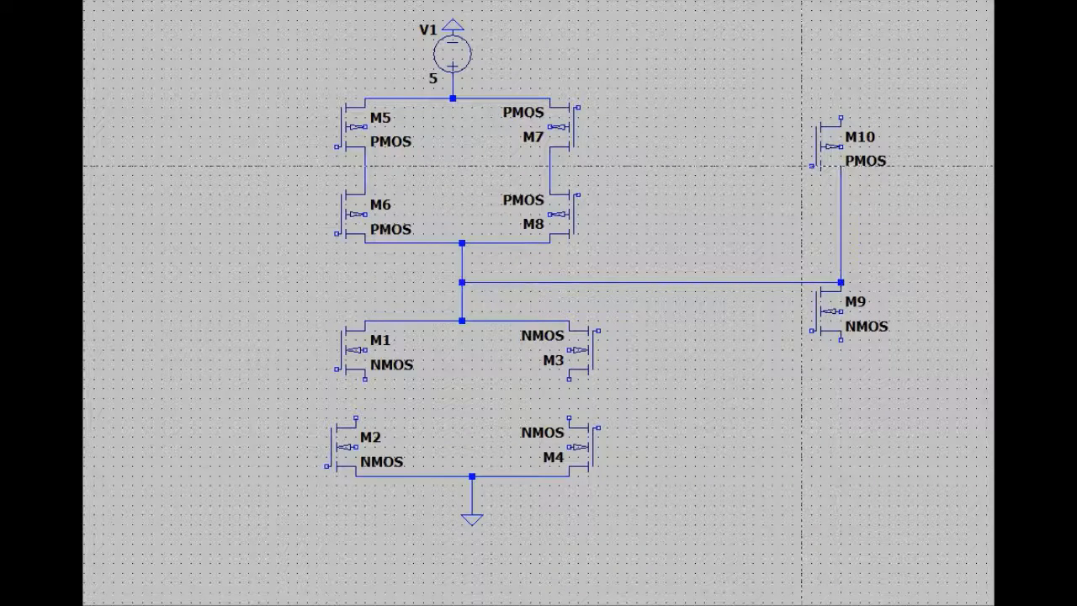
- Wire the upper terminal of M10 to the 5 V supply and the lower terminal of M9 to ground
{"action": "left_click", "coordinate": [841, 117]}
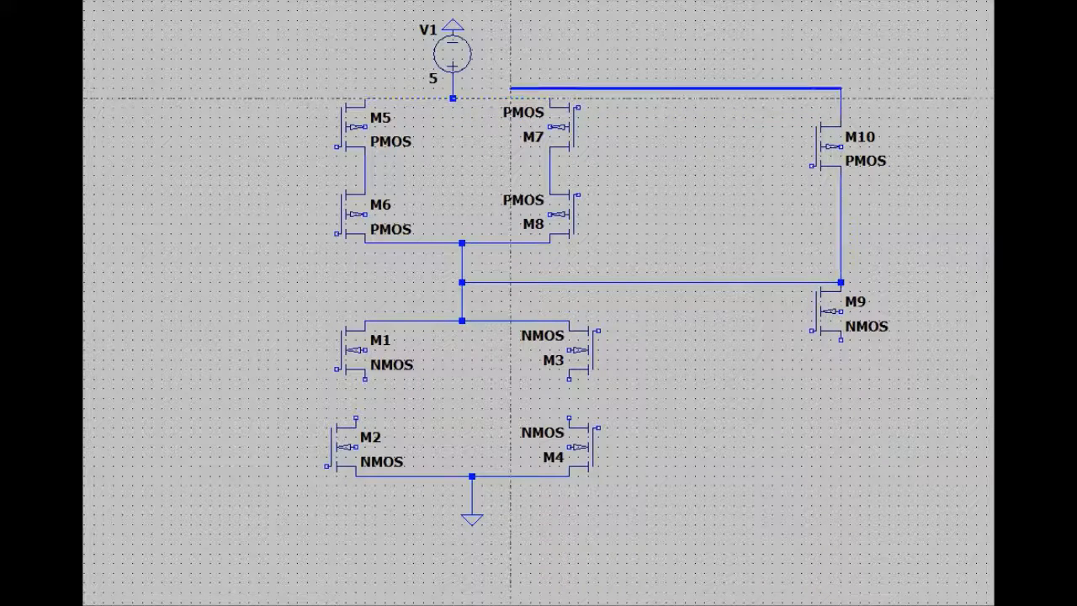
{"action": "left_click", "coordinate": [453, 87]}
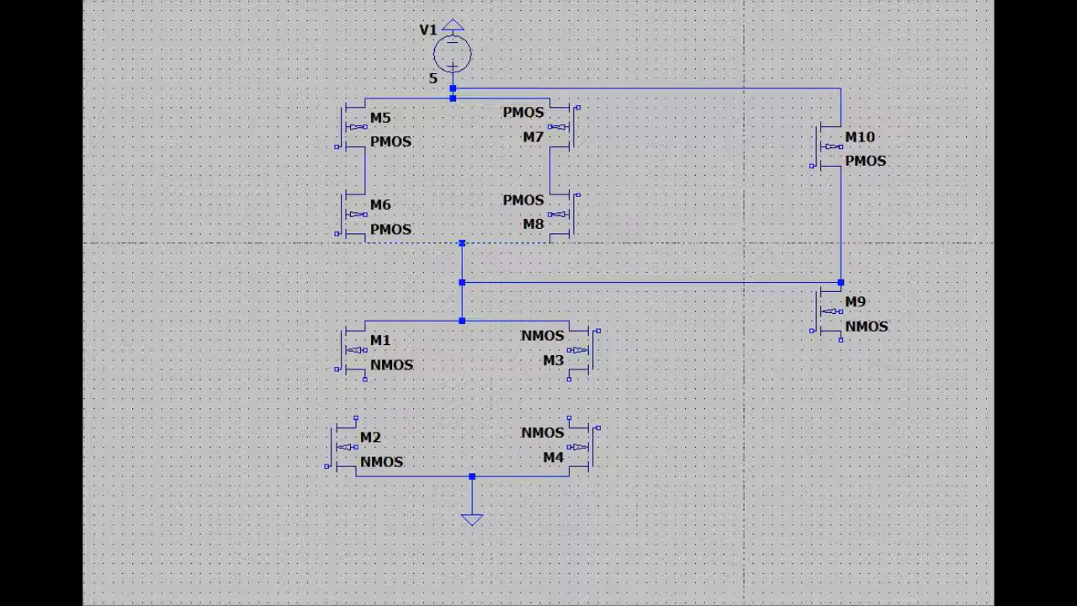
{"action": "left_click", "coordinate": [841, 340]}
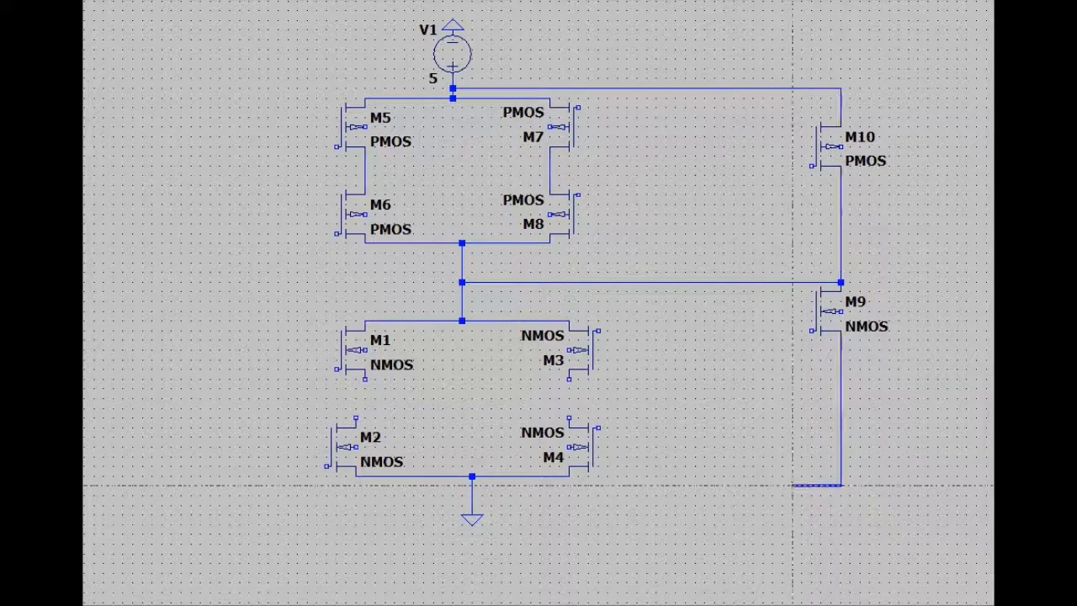
{"action": "left_click", "coordinate": [472, 485]}
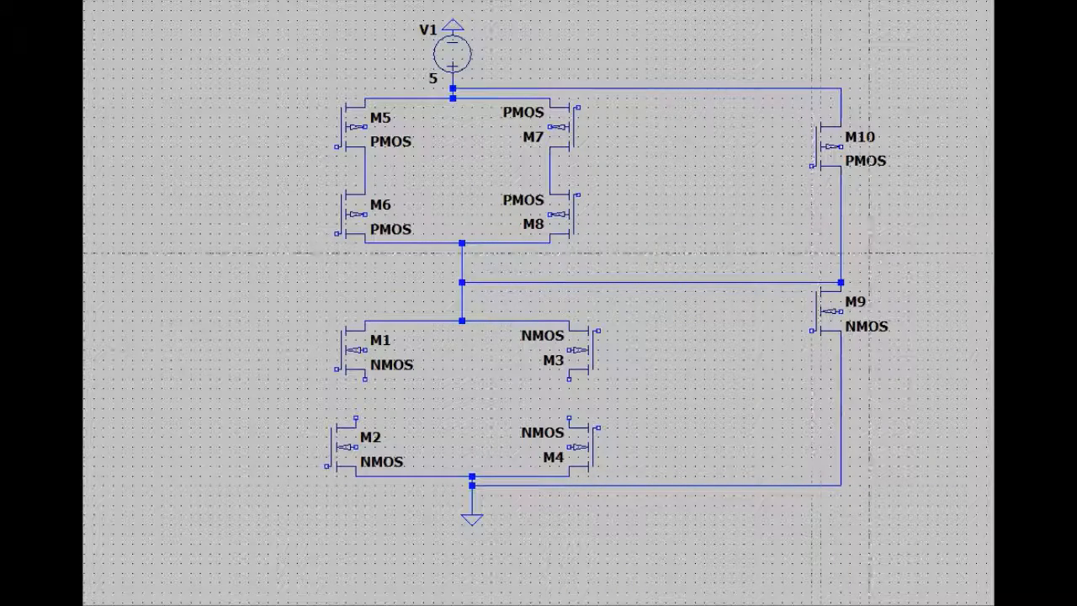
- Draw a short output wire to the right from the junction between M10 and M9
{"action": "left_click_drag", "start_coordinate": [895, 240], "coordinate": [813, 262]}
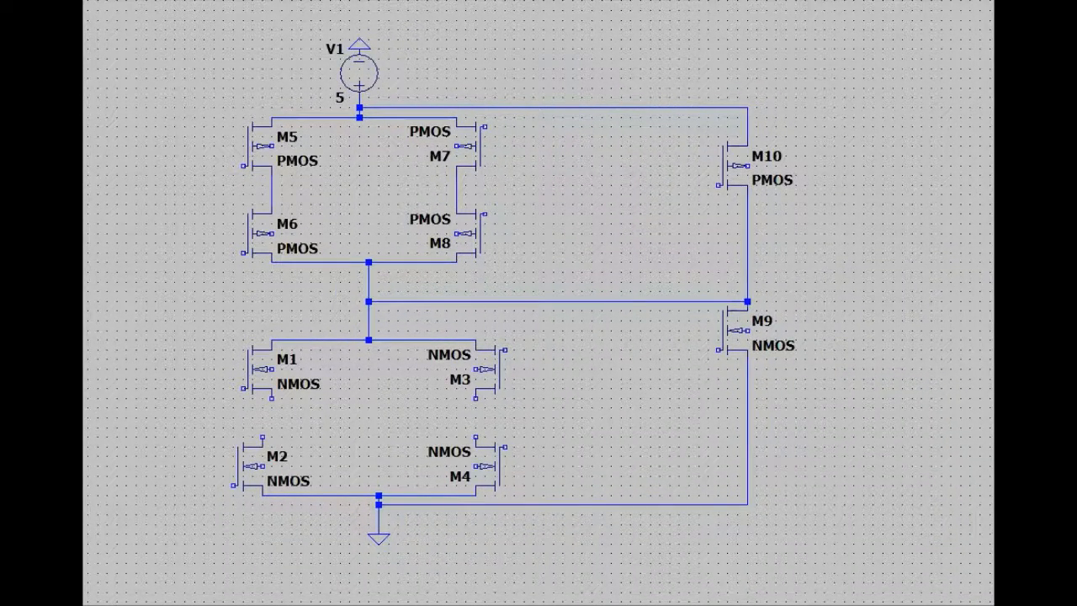
{"action": "left_click", "coordinate": [748, 301]}
{"action": "left_click", "coordinate": [796, 301]}
{"action": "right_click", "coordinate": [796, 301]}
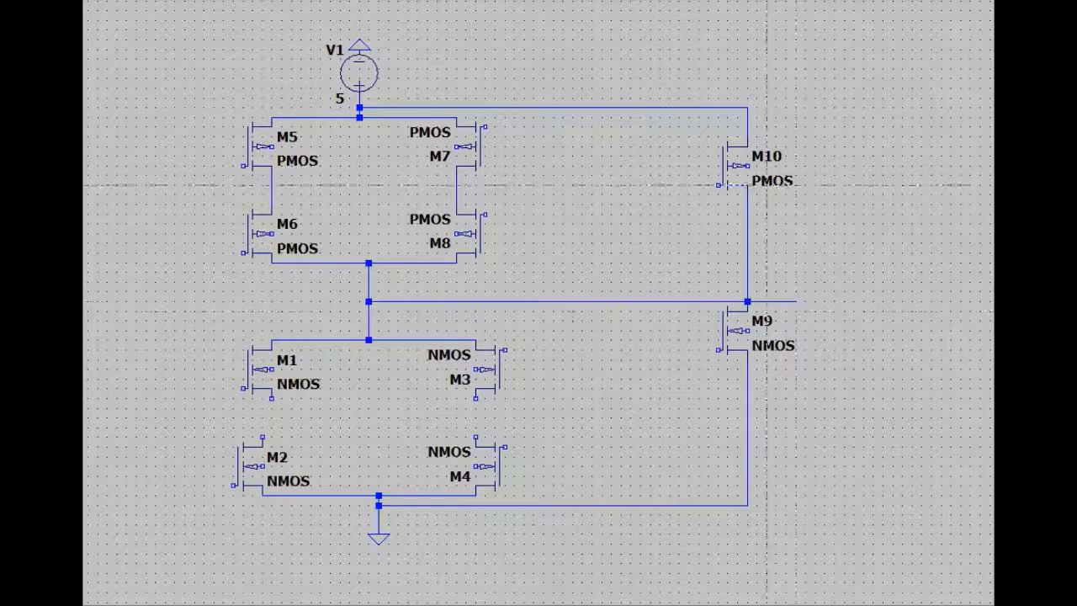
{"action": "right_click", "coordinate": [766, 185]}
- Attach a net label Y with port type Output to the free end of the short output wire
{"action": "left_click_drag", "start_coordinate": [766, 185], "coordinate": [767, 276]}
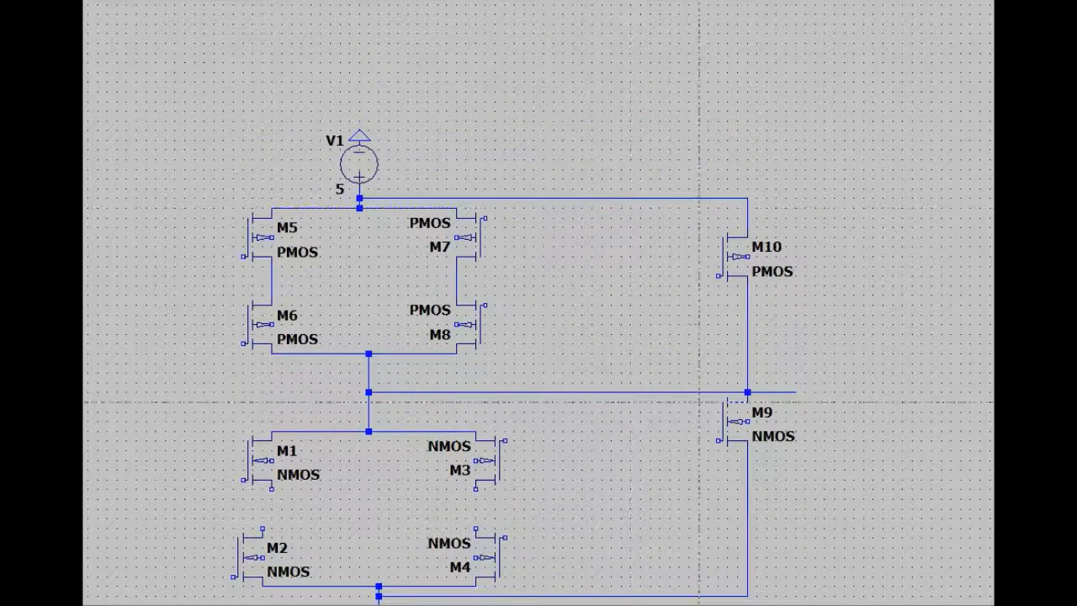
{"action": "scroll", "coordinate": [709, 208], "scroll_direction": "down", "scroll_amount": 2}
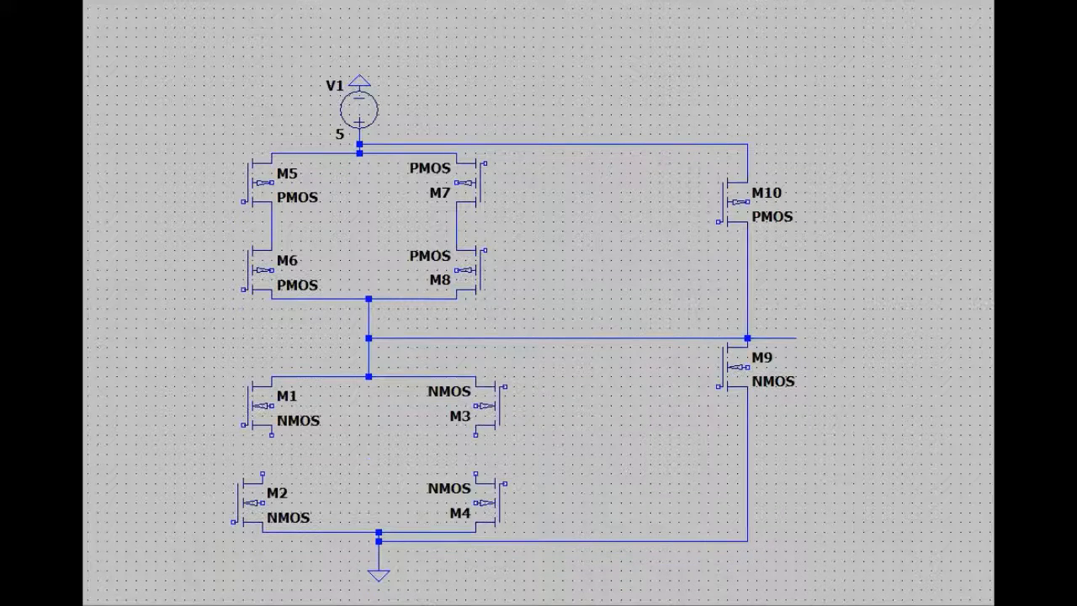
{"action": "key", "text": "F4"}
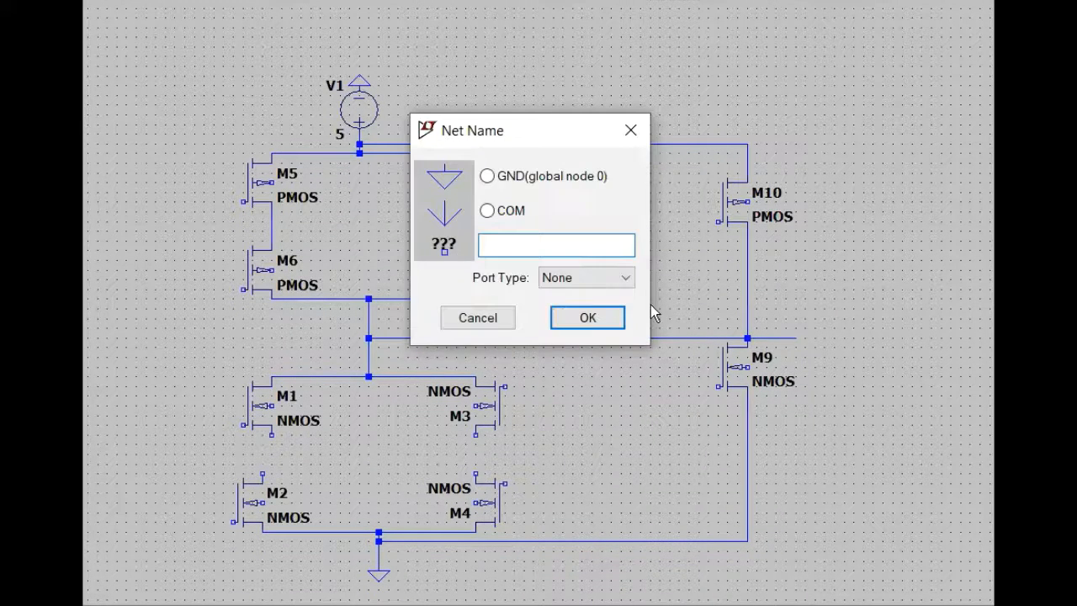
{"action": "left_click", "coordinate": [543, 280]}
{"action": "left_click", "coordinate": [589, 332]}
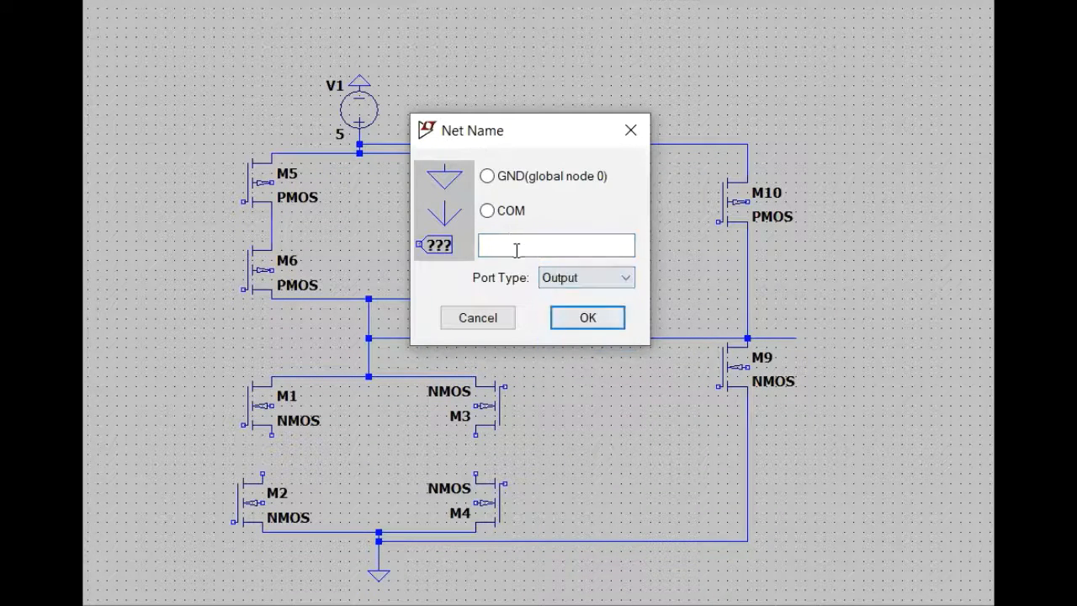
{"action": "left_click", "coordinate": [516, 250]}
{"action": "type", "text": "Y"}
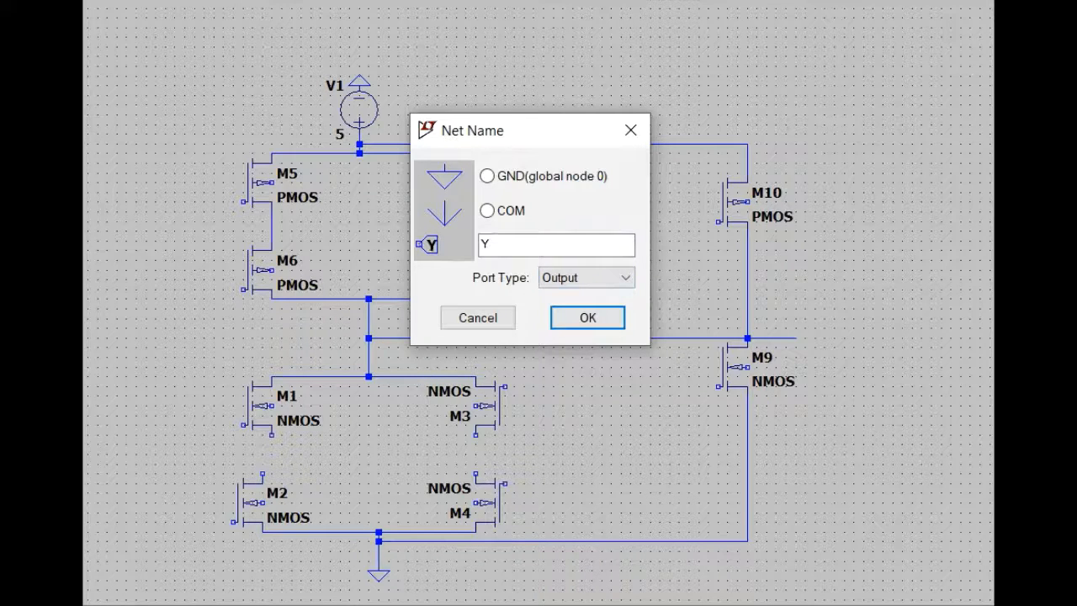
{"action": "left_click", "coordinate": [610, 317]}
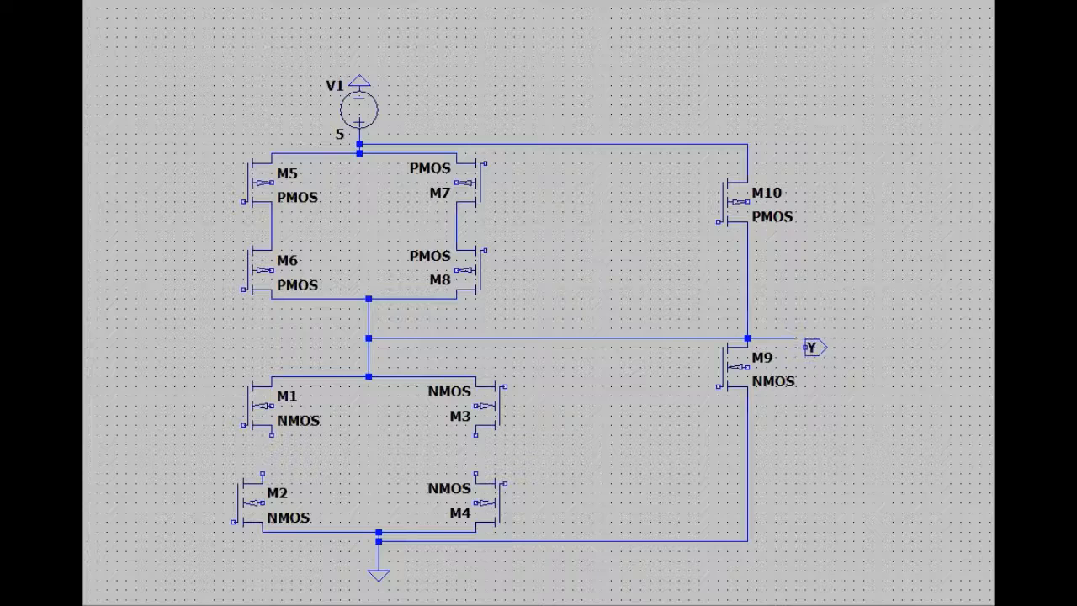
{"action": "left_click", "coordinate": [797, 338]}
{"action": "key", "text": "Escape"}
- Place two voltage sources, V2 and V3, side by side in the empty area above and left of V1
{"action": "key", "text": "F2"}
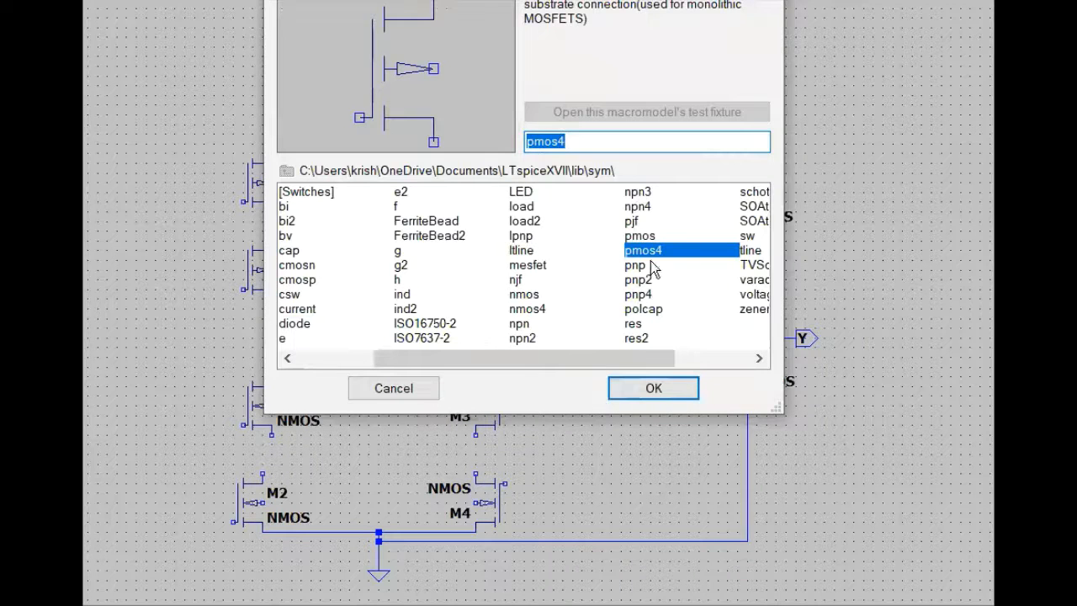
{"action": "left_click", "coordinate": [741, 302]}
{"action": "left_click", "coordinate": [637, 387]}
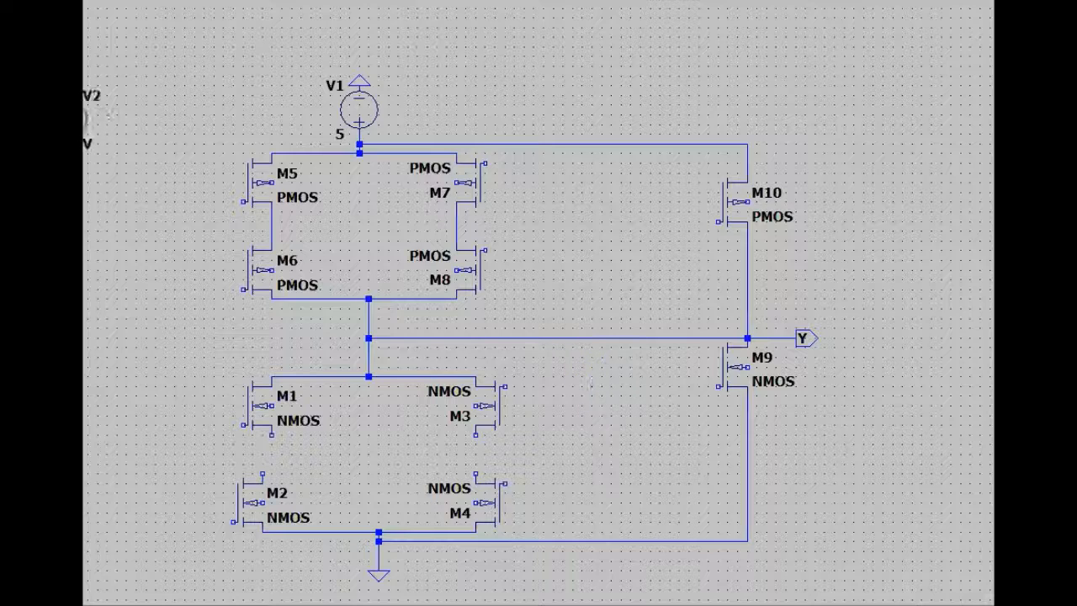
{"action": "left_click", "coordinate": [116, 50]}
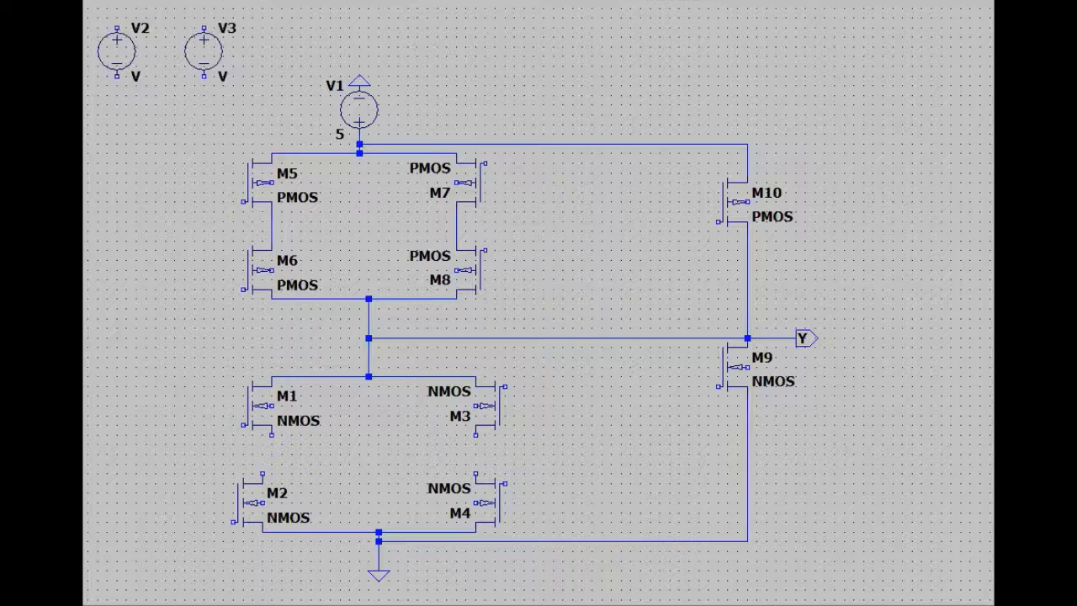
{"action": "left_click", "coordinate": [214, 50]}
{"action": "right_click", "coordinate": [214, 51]}
- Set source V3 to a PULSE function with Vinitial 0 V, Von 5 V and Tdelay 0 s
{"action": "right_click", "coordinate": [214, 46]}
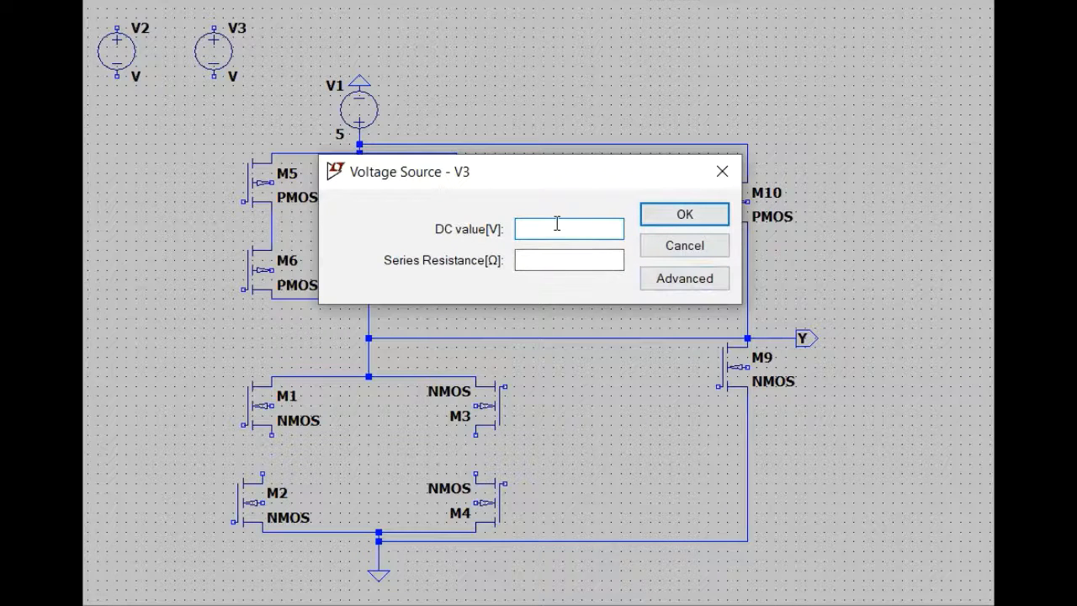
{"action": "left_click", "coordinate": [703, 280]}
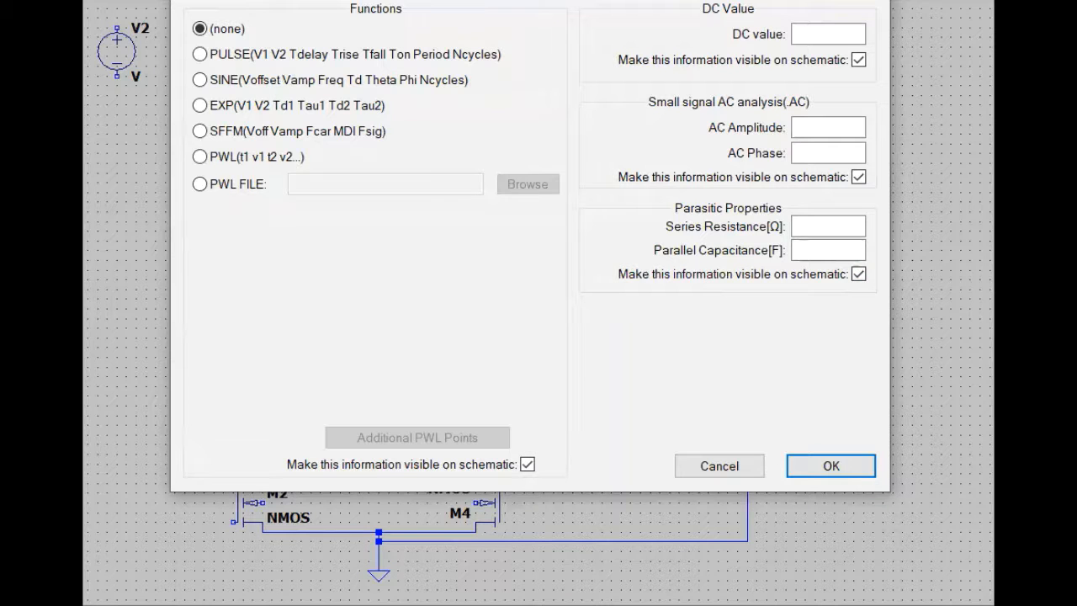
{"action": "left_click_drag", "start_coordinate": [329, 0], "coordinate": [331, 17]}
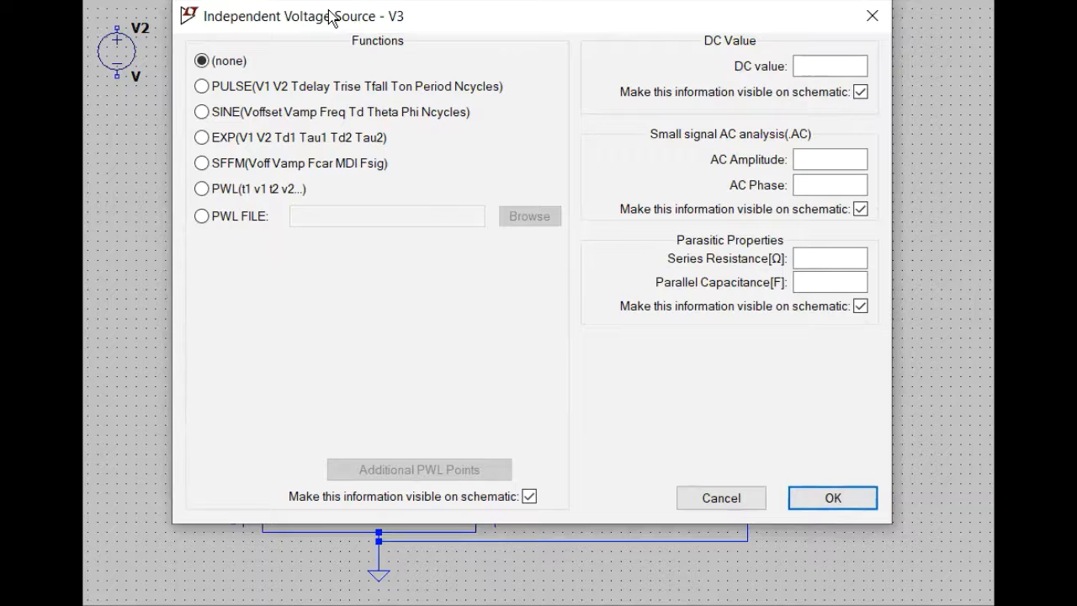
{"action": "left_click", "coordinate": [323, 88]}
{"action": "left_click", "coordinate": [484, 259]}
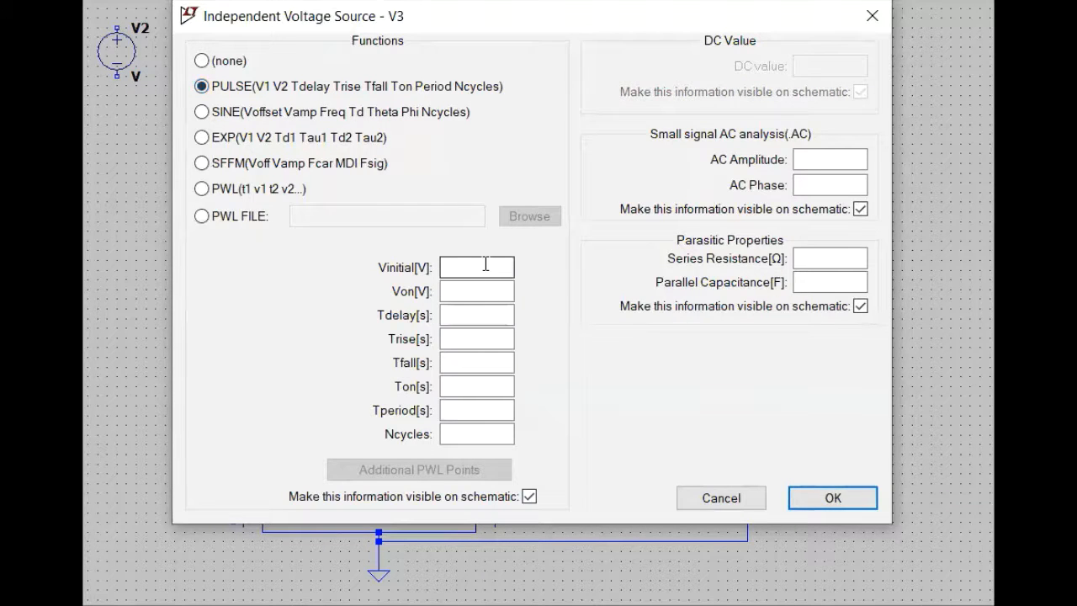
{"action": "type", "text": "0"}
{"action": "key", "text": "Tab"}
{"action": "type", "text": "5"}
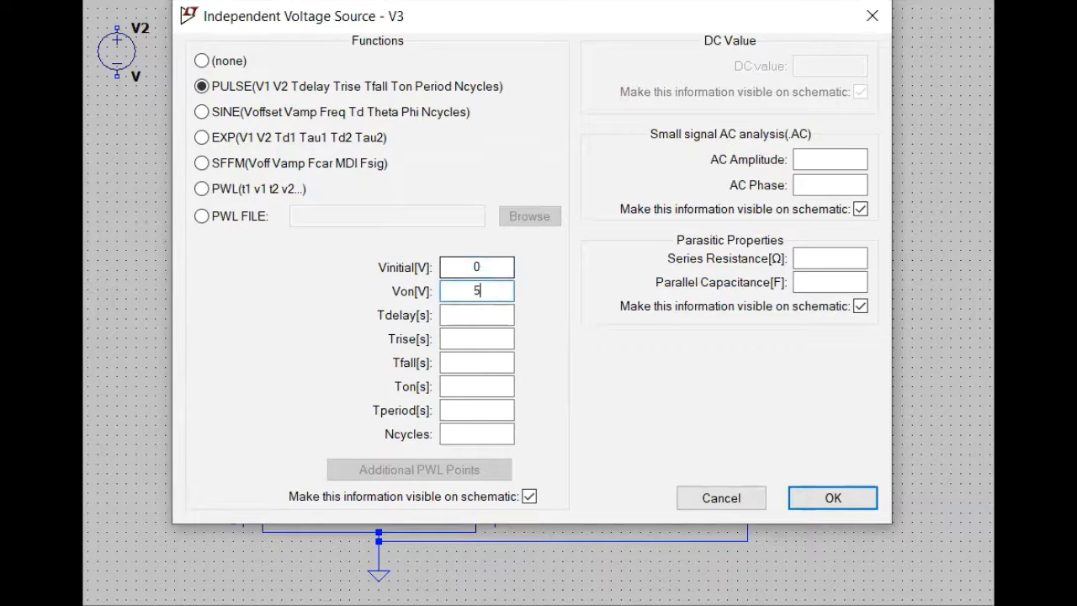
{"action": "key", "text": "Tab"}
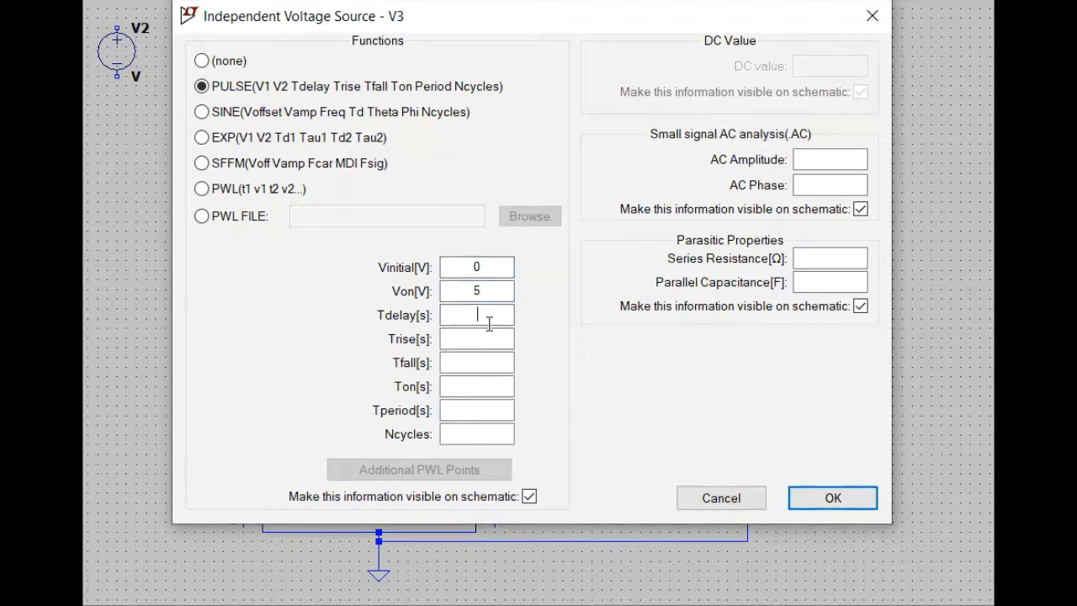
{"action": "type", "text": "0"}
- Complete V3's pulse timing with Trise 0.0001 s, Tfall 0.0001 s, Ton 2 s and Tperiod 4 s
{"action": "left_click", "coordinate": [492, 340]}
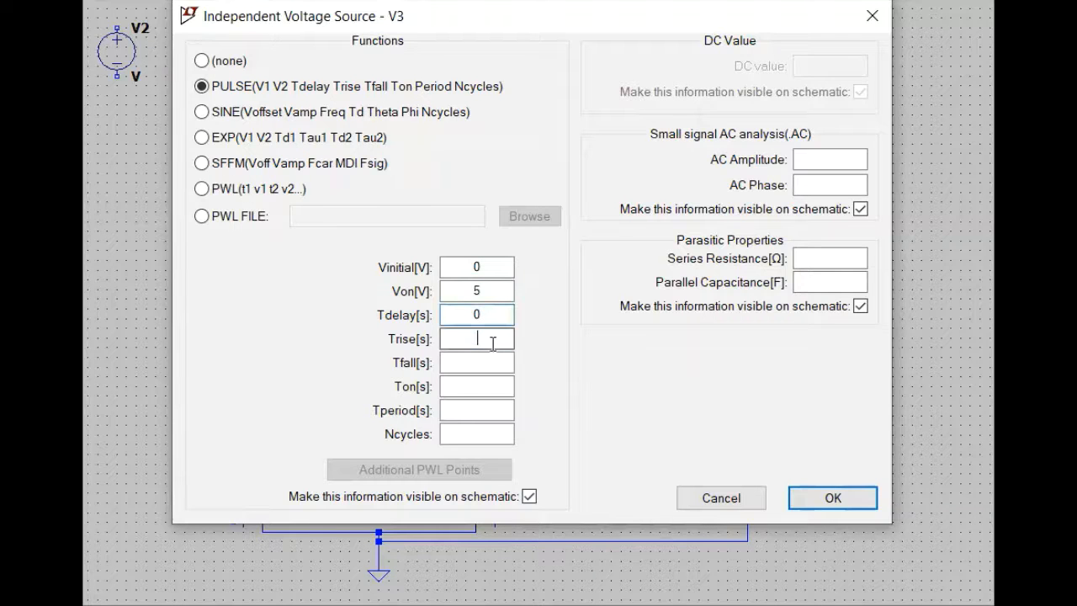
{"action": "type", "text": "0.0001"}
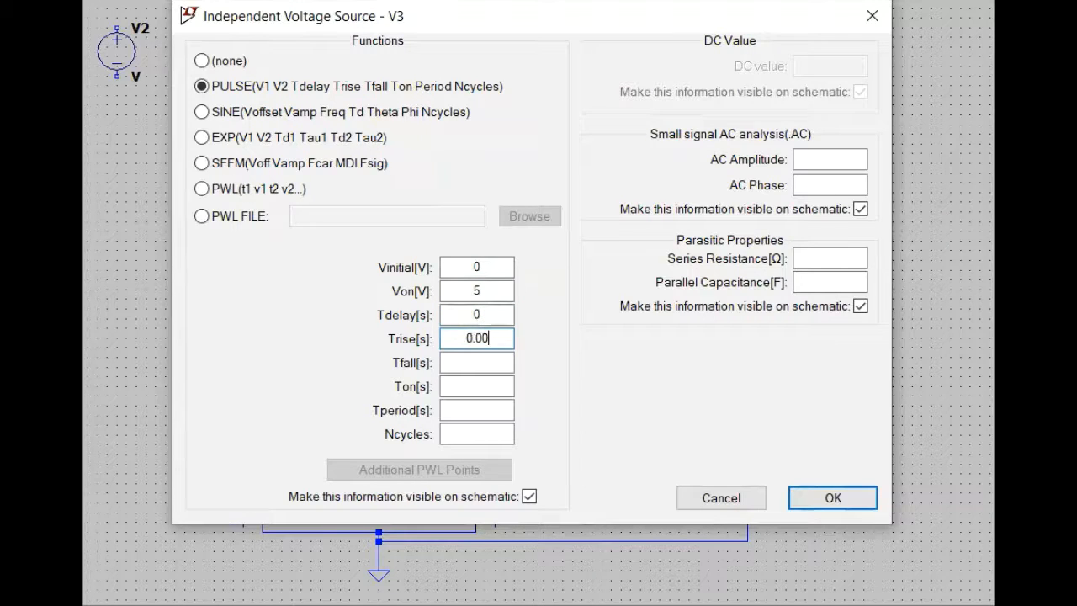
{"action": "left_click", "coordinate": [473, 363]}
{"action": "type", "text": "0.0001"}
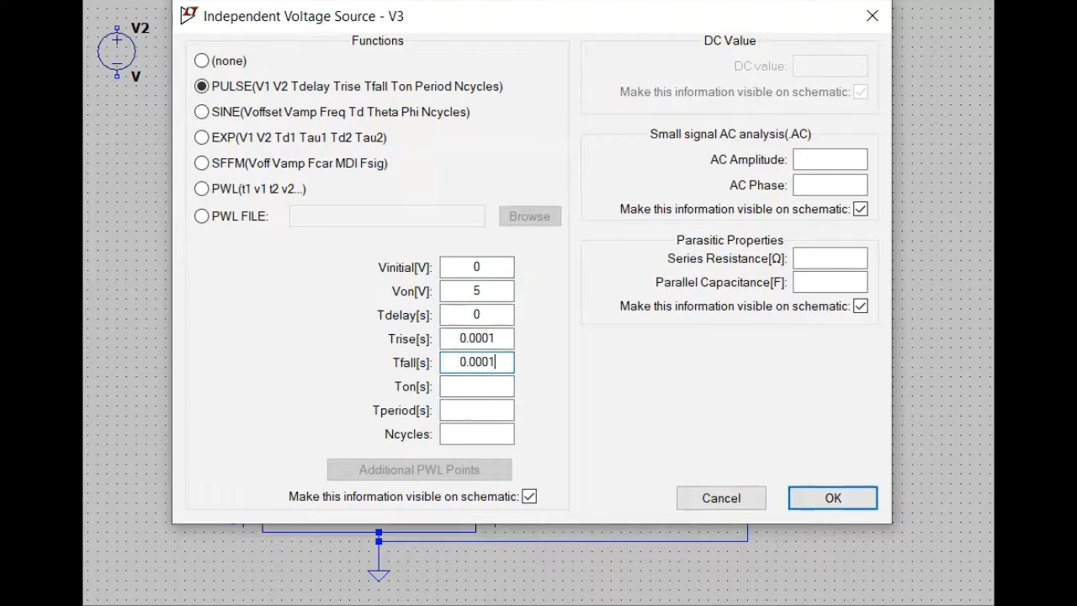
{"action": "left_click", "coordinate": [478, 385]}
{"action": "type", "text": "2"}
{"action": "left_click", "coordinate": [488, 412]}
{"action": "type", "text": "4"}
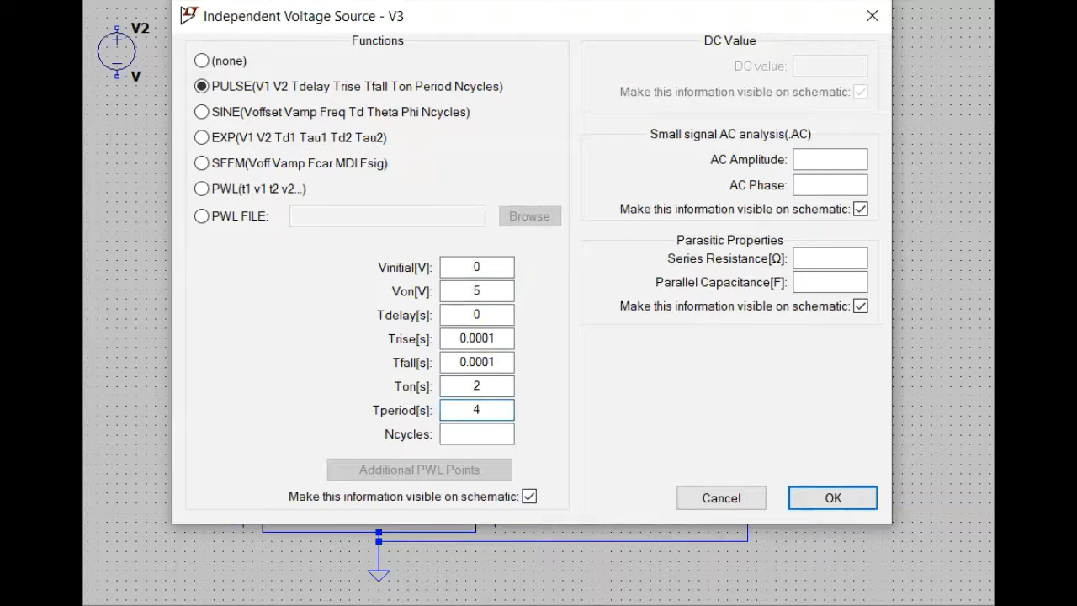
{"action": "left_click", "coordinate": [845, 504]}
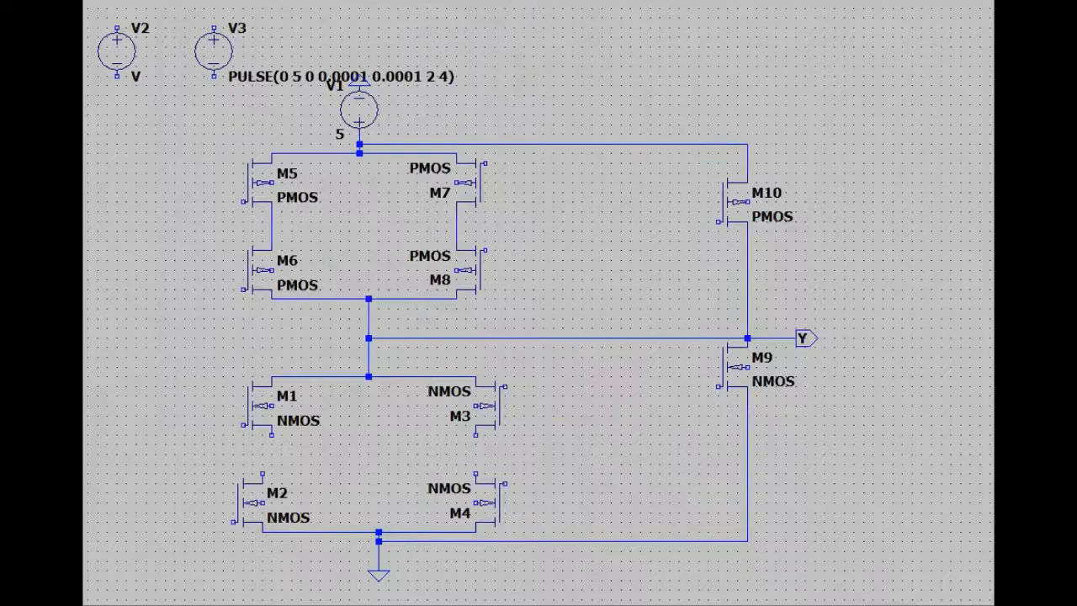
- Set source V2 to a PULSE function with Vinitial 0 V, Von 5 V and Tdelay 0 s
{"action": "right_click", "coordinate": [139, 48]}
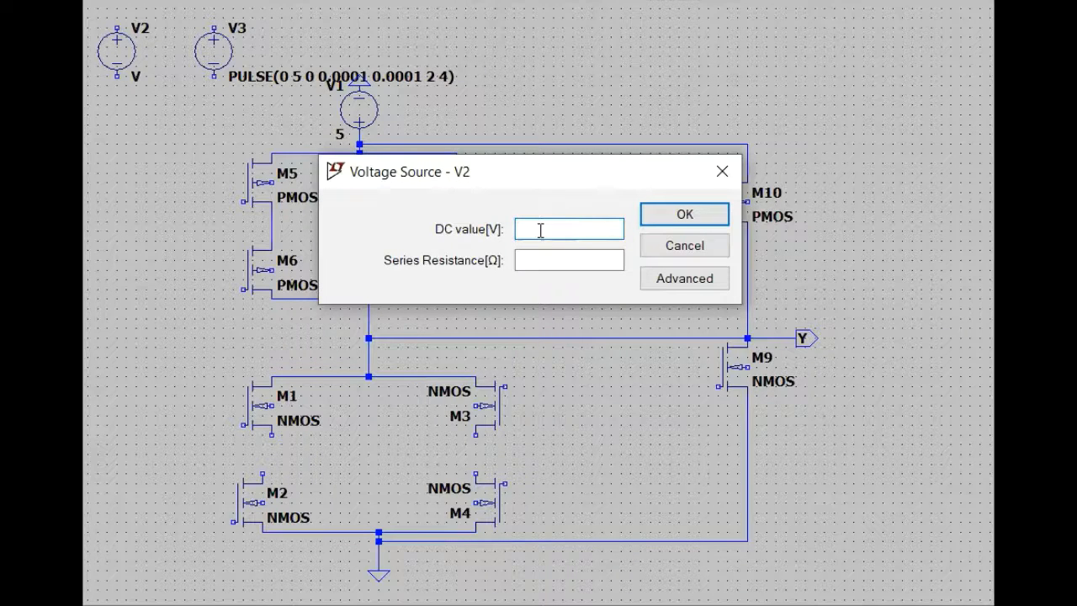
{"action": "left_click", "coordinate": [723, 280]}
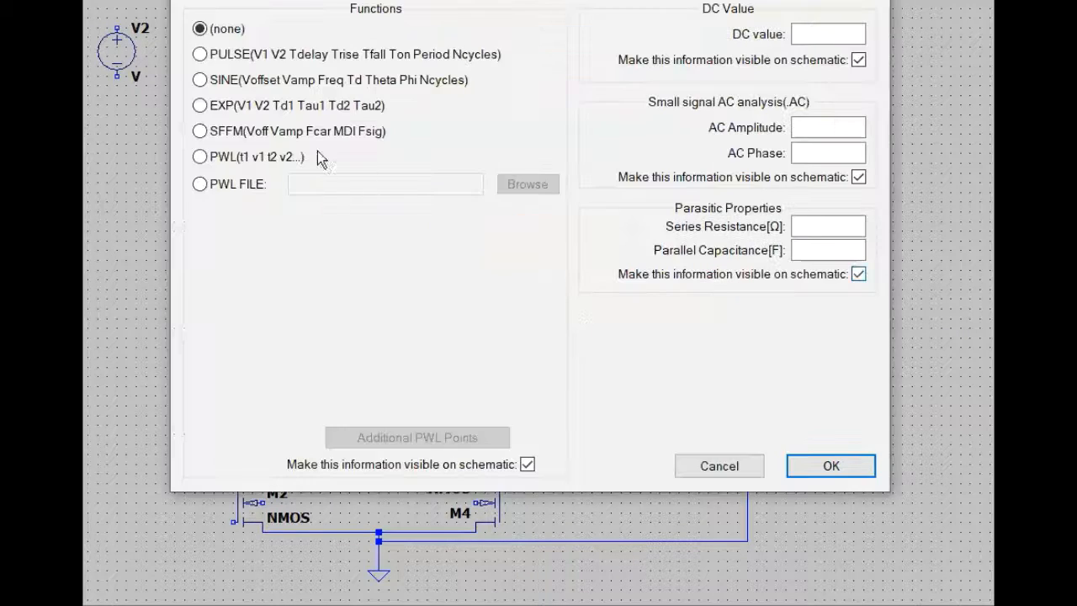
{"action": "left_click", "coordinate": [301, 54]}
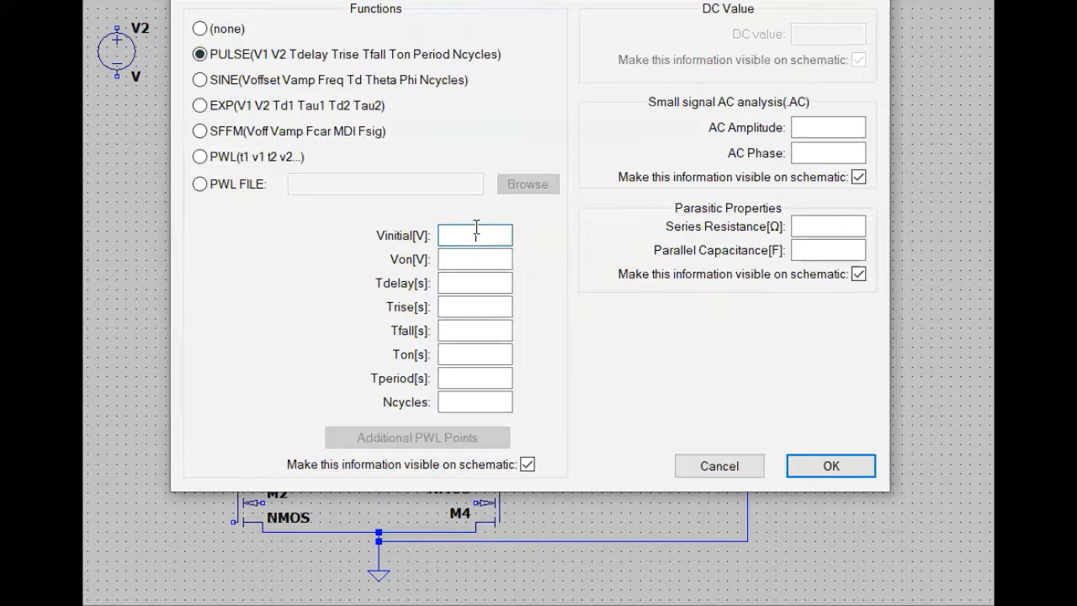
{"action": "key", "text": "Tab"}
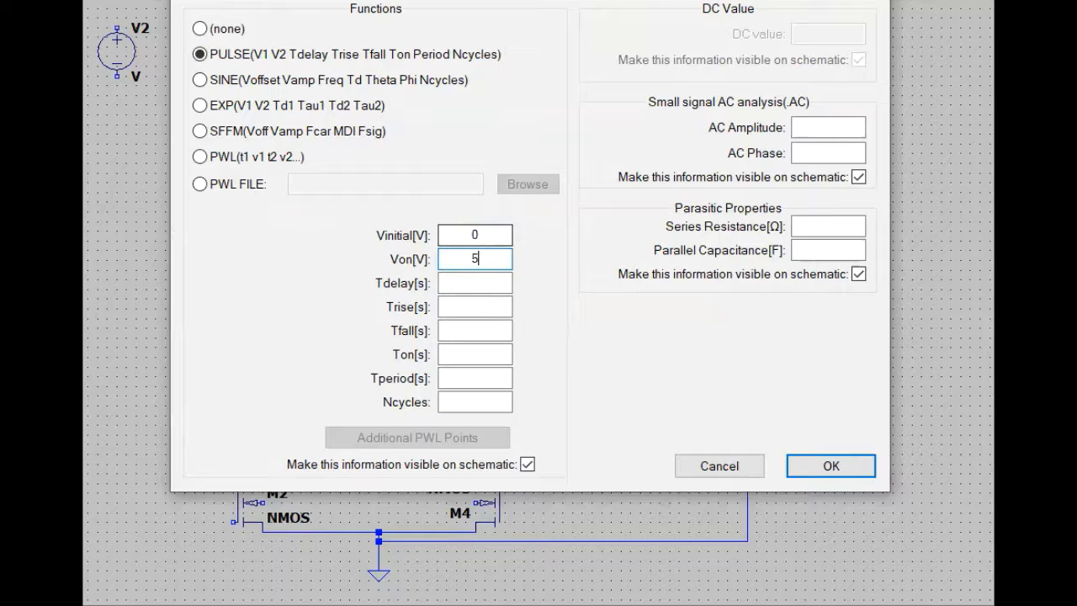
{"action": "left_click", "coordinate": [491, 283]}
{"action": "type", "text": "0"}
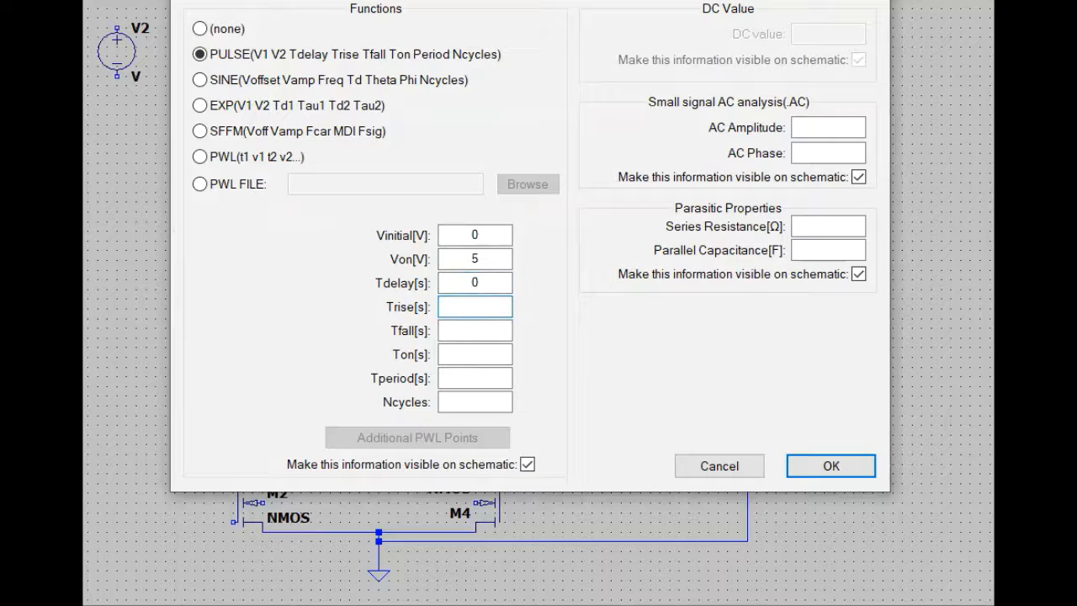
- Complete V2's pulse timing with Trise 0.0001 s, Tfall 0.0001 s, Ton 4 s and Tperiod 8 s
{"action": "type", "text": "0.0001"}
{"action": "type", "text": "0."}
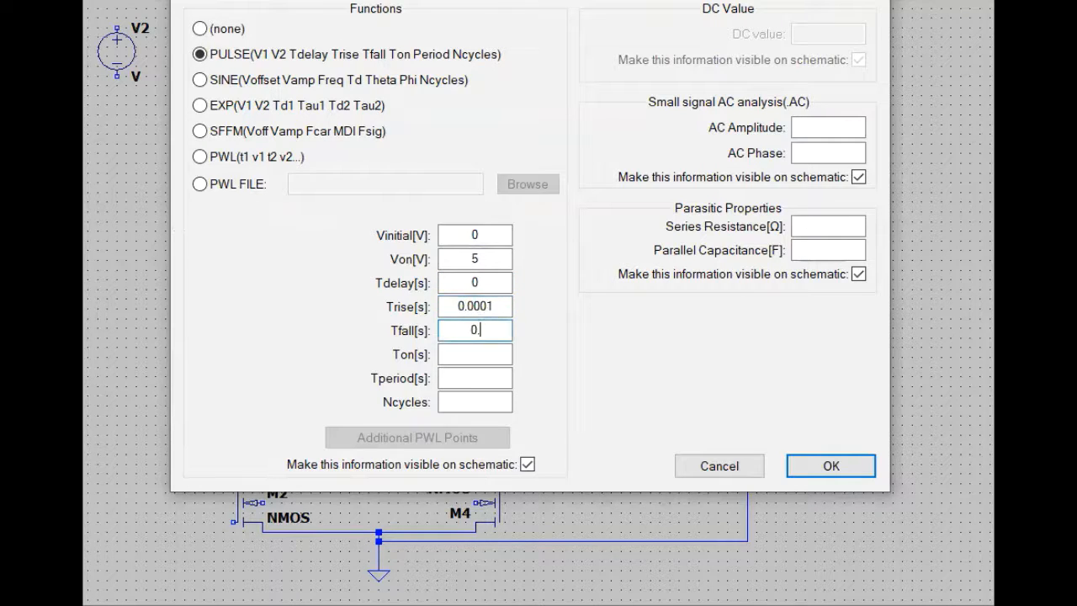
{"action": "type", "text": "0001"}
{"action": "type", "text": "4"}
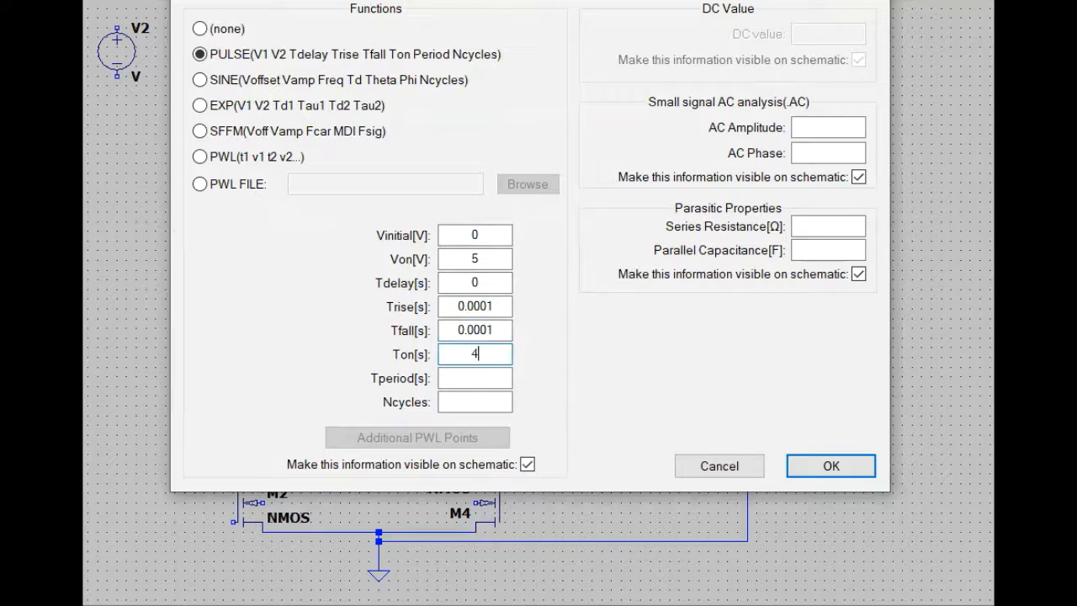
{"action": "key", "text": "Tab"}
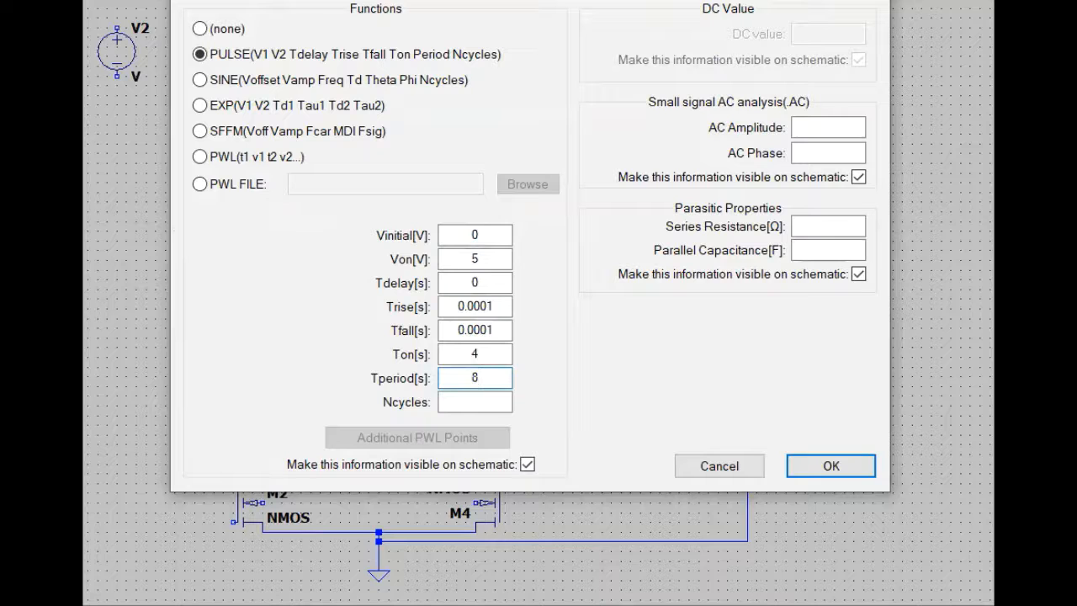
{"action": "left_click", "coordinate": [831, 466]}
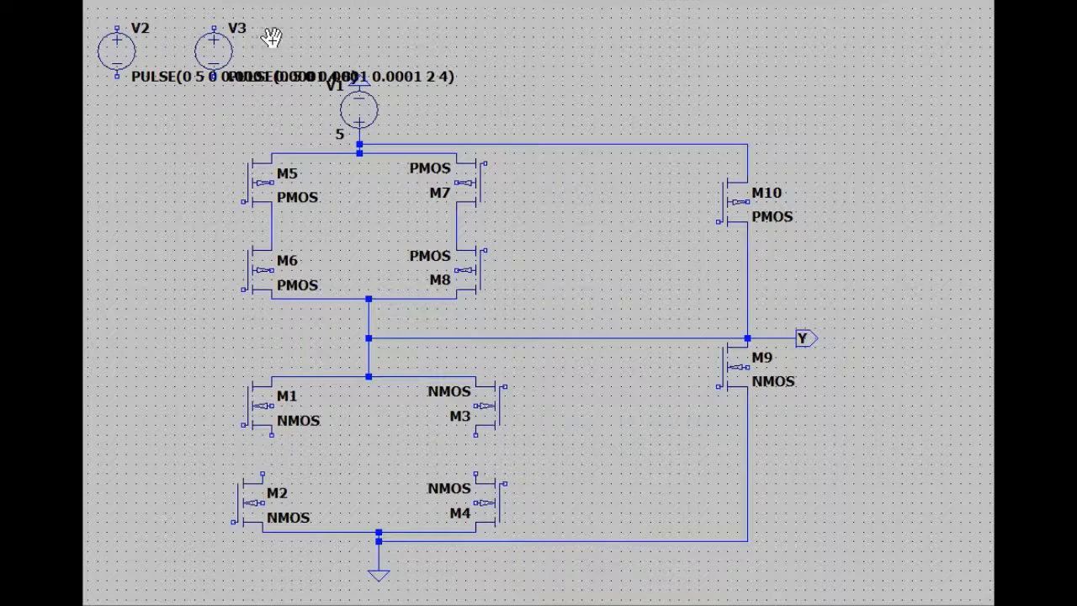
- Move V3 and V2 apart in a level row above the circuit, and attach ground symbols to their lower terminals
{"action": "left_click", "coordinate": [210, 48]}
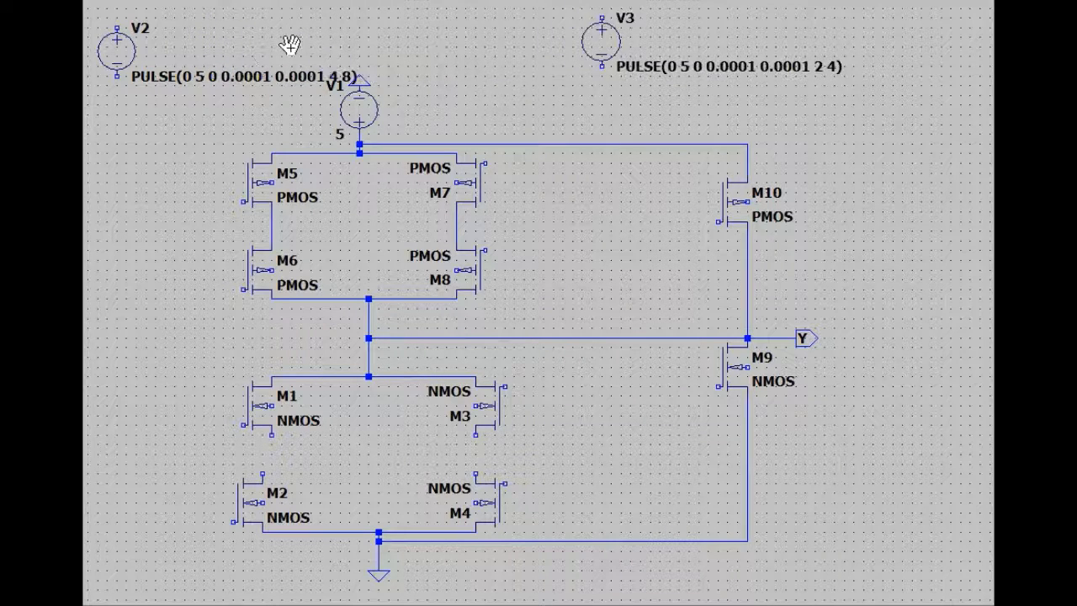
{"action": "left_click", "coordinate": [116, 37]}
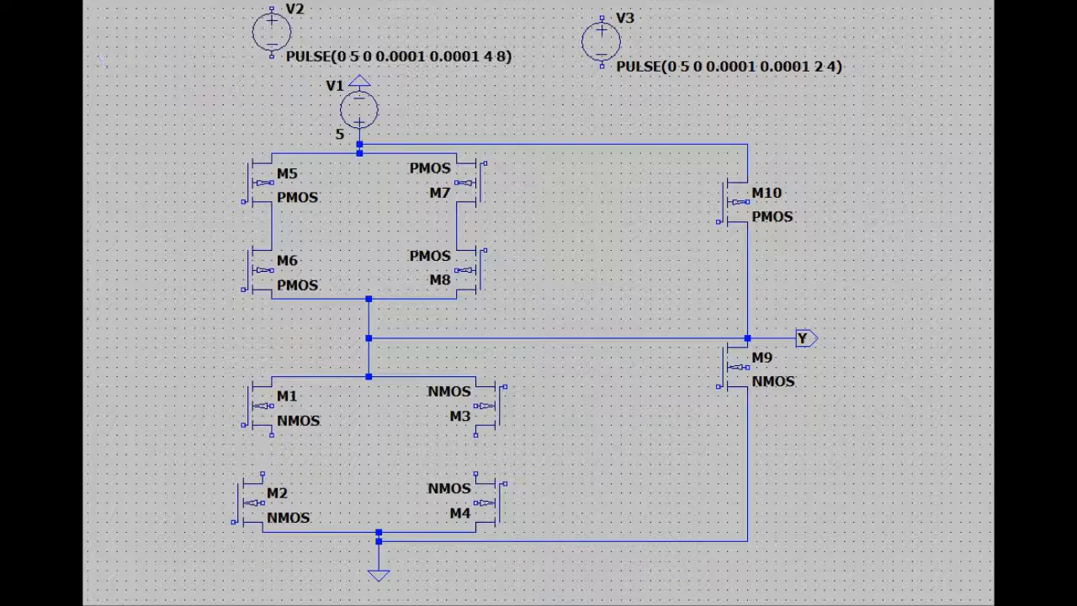
{"action": "left_click", "coordinate": [310, 50]}
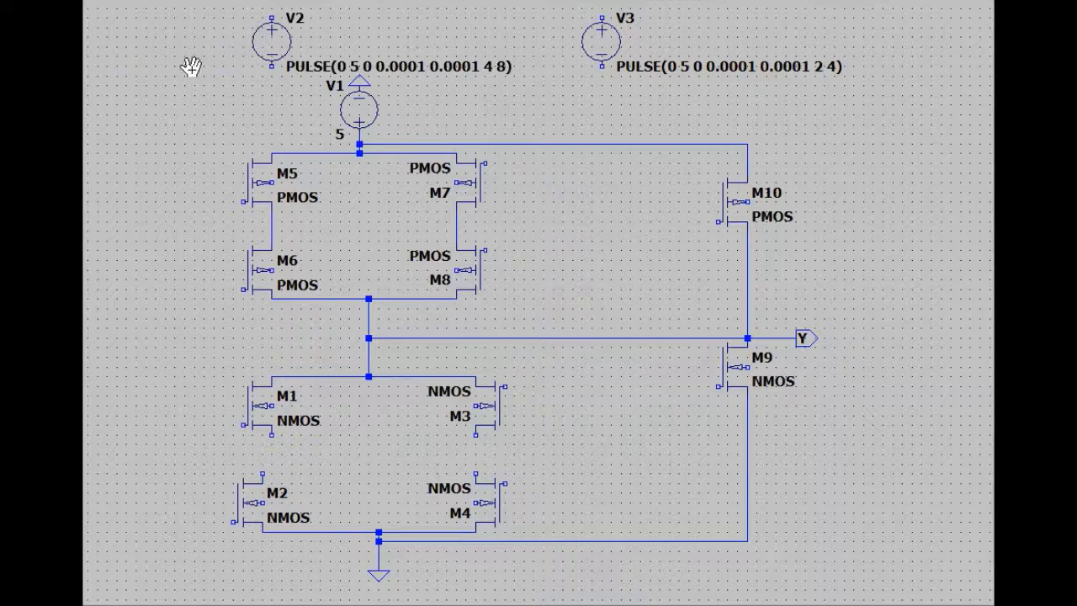
{"action": "key", "text": "Escape"}
{"action": "left_click", "coordinate": [270, 62]}
- Attach a net label A with port type Input to the upper terminal of V2
{"action": "key", "text": "F4"}
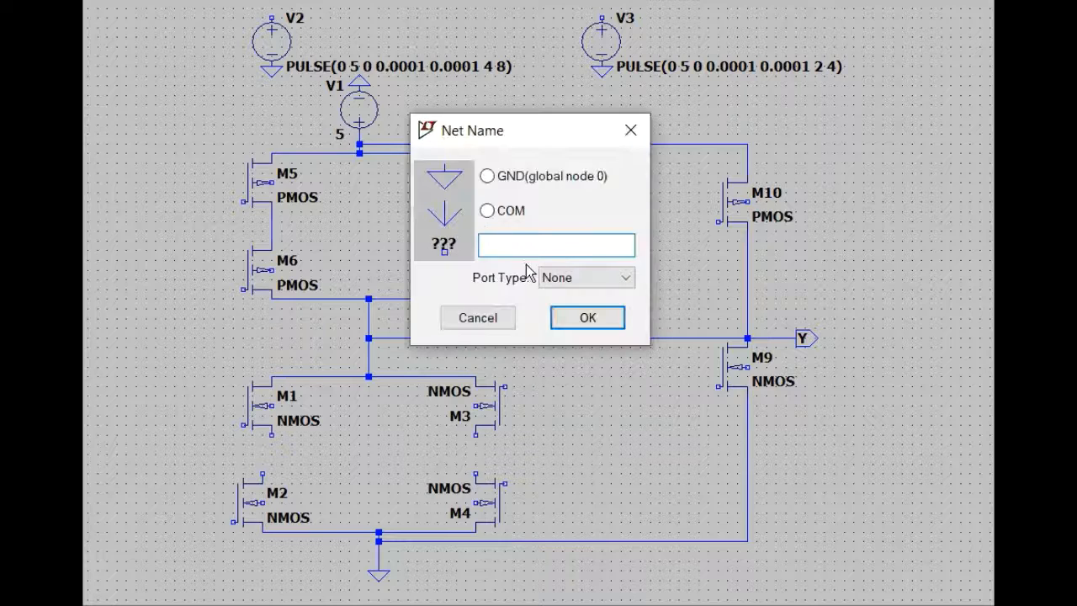
{"action": "left_click", "coordinate": [571, 280]}
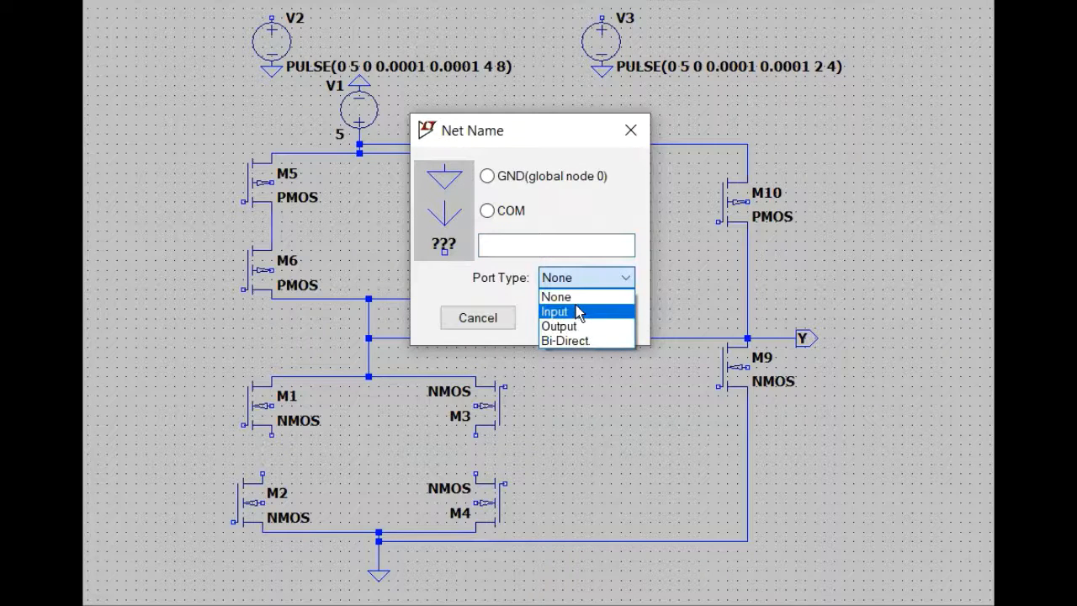
{"action": "left_click", "coordinate": [580, 312]}
{"action": "left_click", "coordinate": [551, 245]}
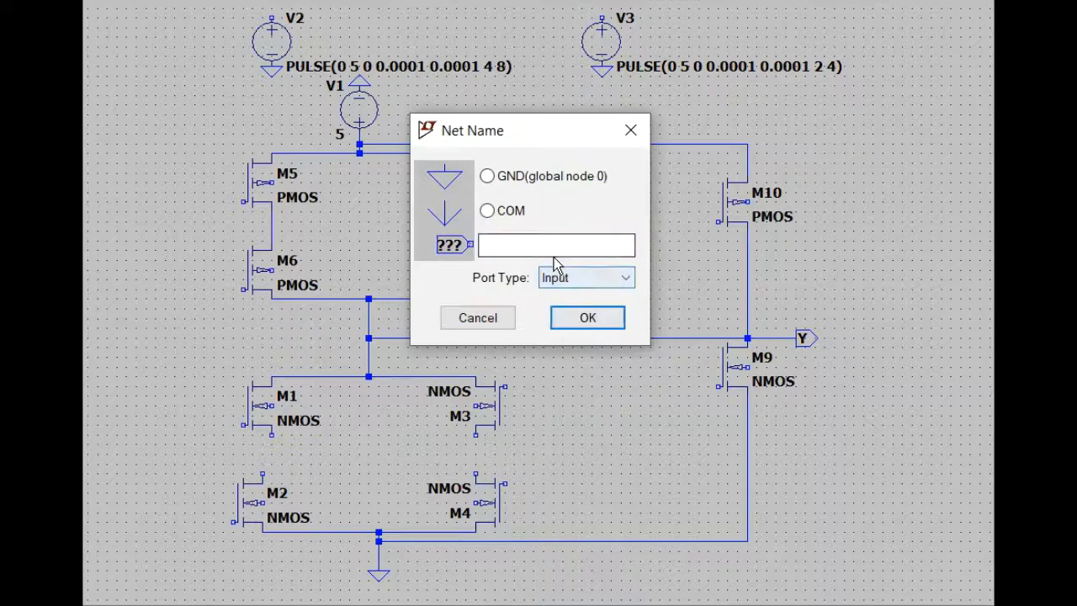
{"action": "type", "text": "A"}
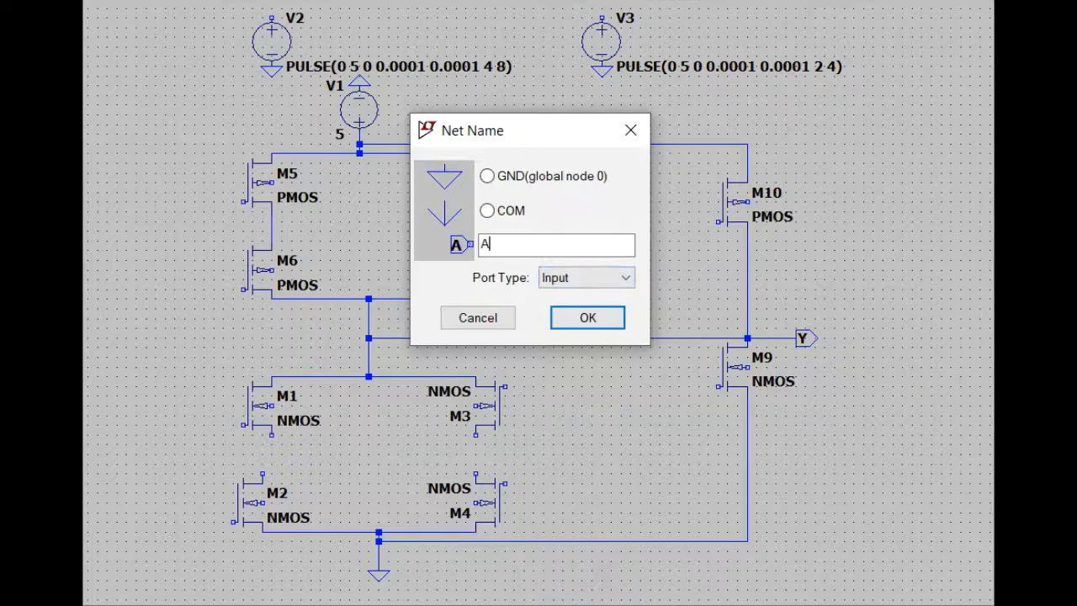
{"action": "left_click", "coordinate": [589, 318]}
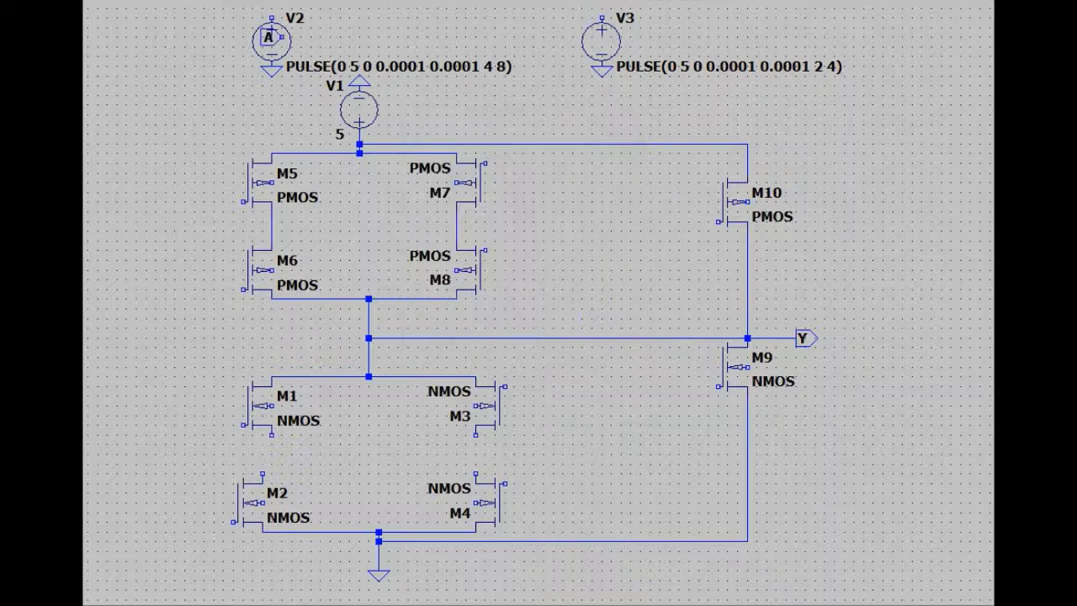
{"action": "left_click", "coordinate": [271, 16]}
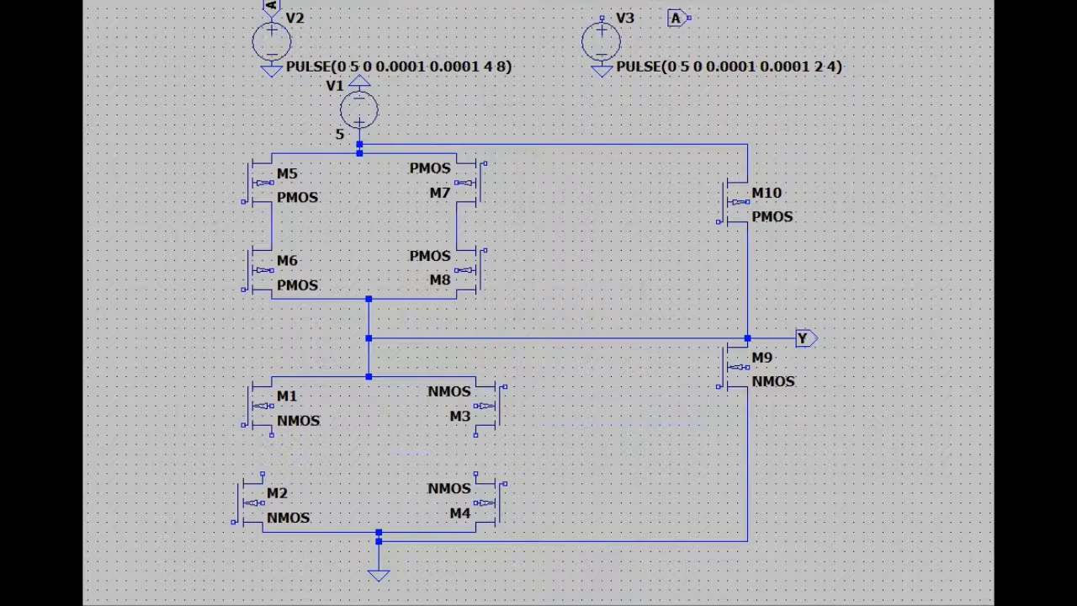
{"action": "key", "text": "Escape"}
- Attach a net label B with port type Input to the upper terminal of V3
{"action": "key", "text": "F4"}
{"action": "type", "text": "B"}
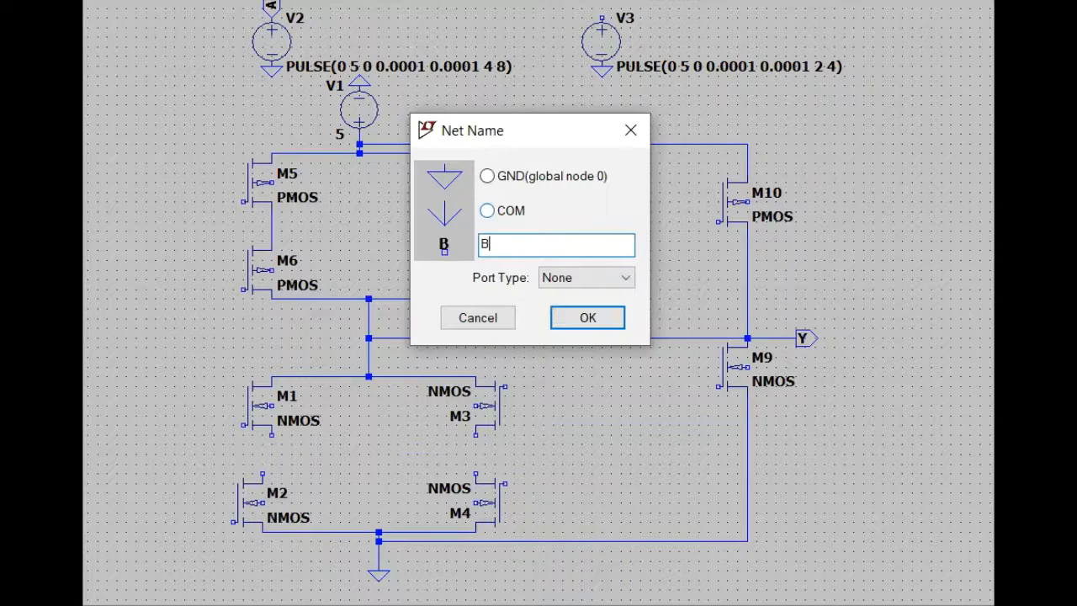
{"action": "left_click", "coordinate": [586, 277]}
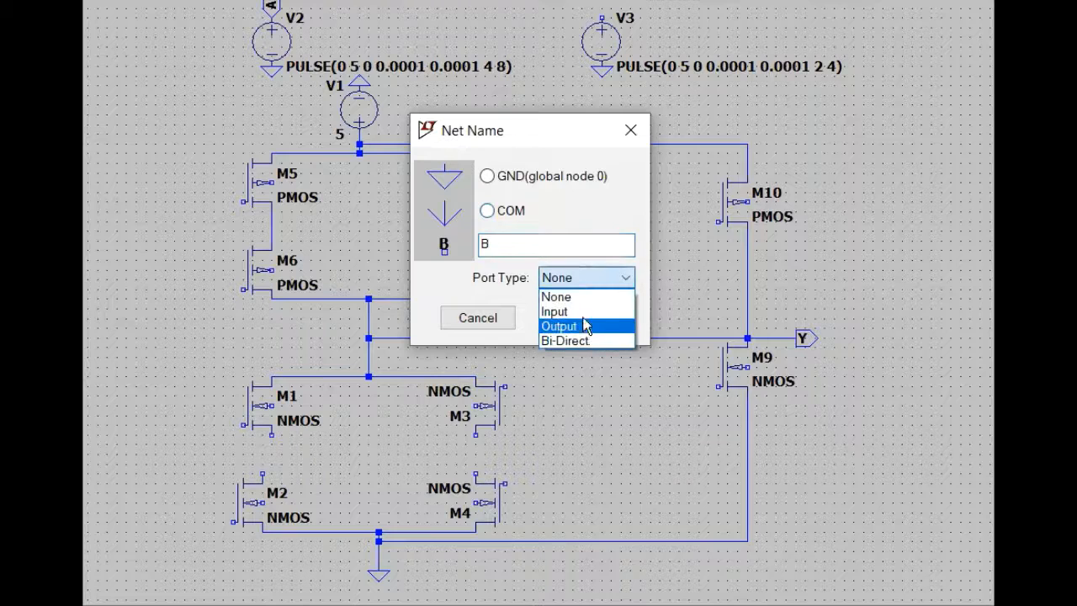
{"action": "left_click", "coordinate": [581, 308]}
{"action": "left_click", "coordinate": [589, 324]}
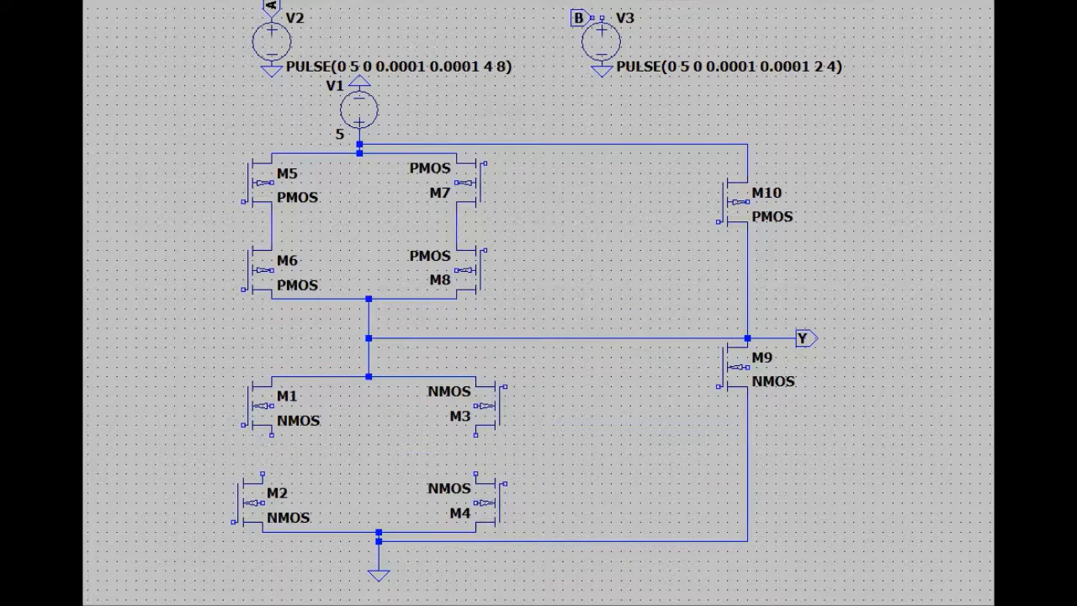
{"action": "left_click", "coordinate": [601, 15]}
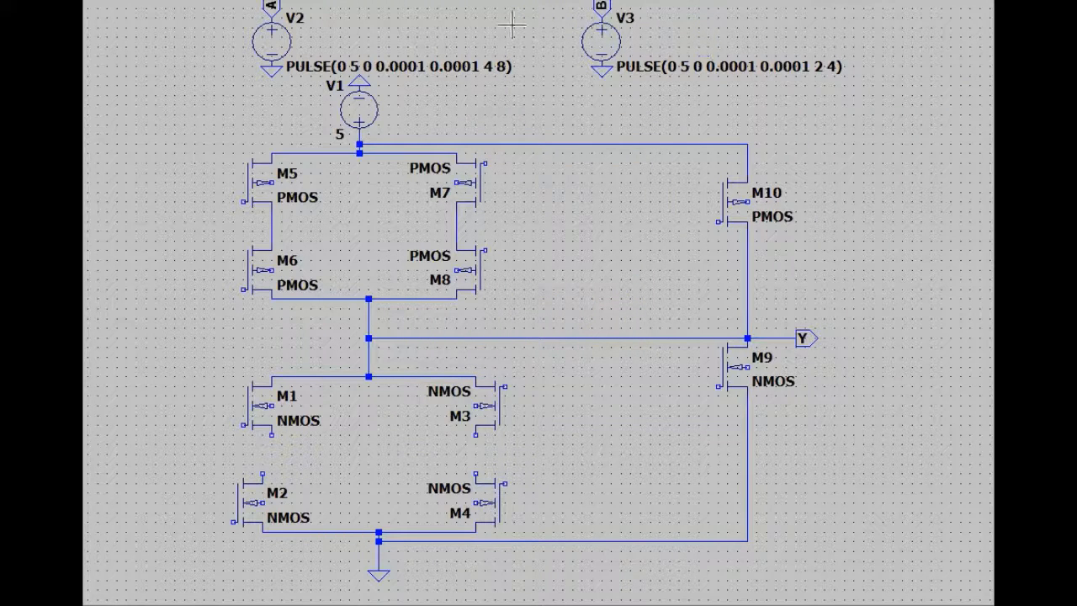
{"action": "key", "text": "Escape"}
- Place two inverters (inv) from the Digital symbol library, one beside V3 and one beside V2
{"action": "key", "text": "F2"}
{"action": "type", "text": "in"}
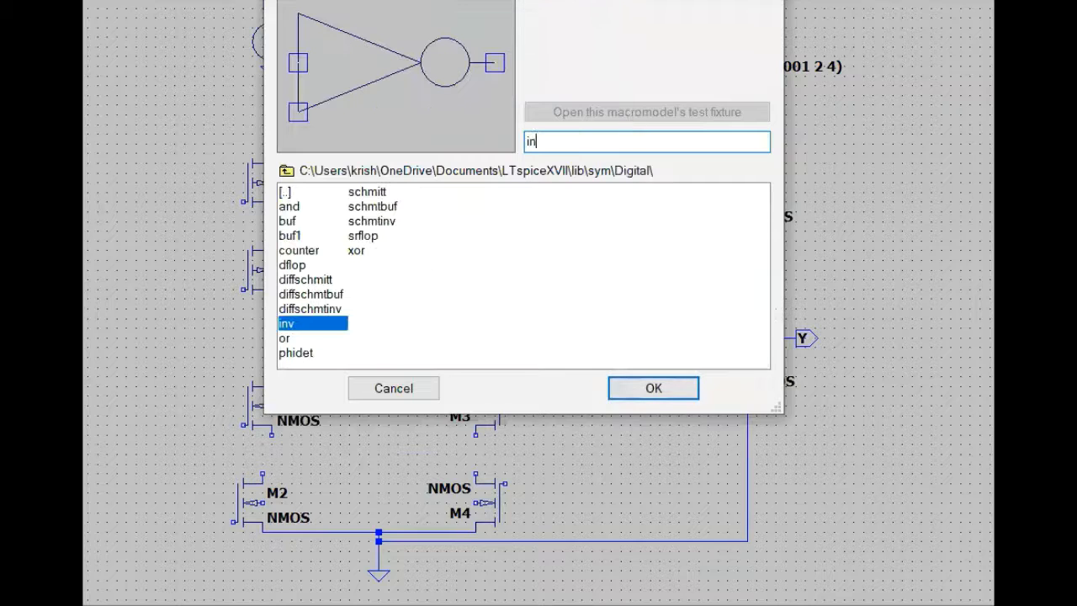
{"action": "left_click", "coordinate": [641, 389]}
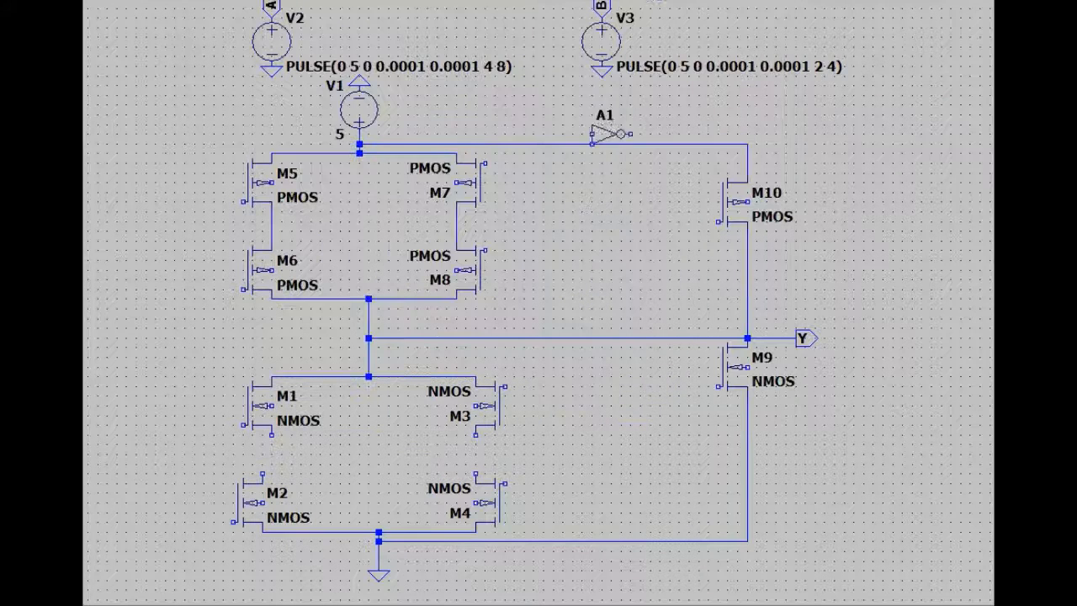
{"action": "left_click", "coordinate": [688, 27]}
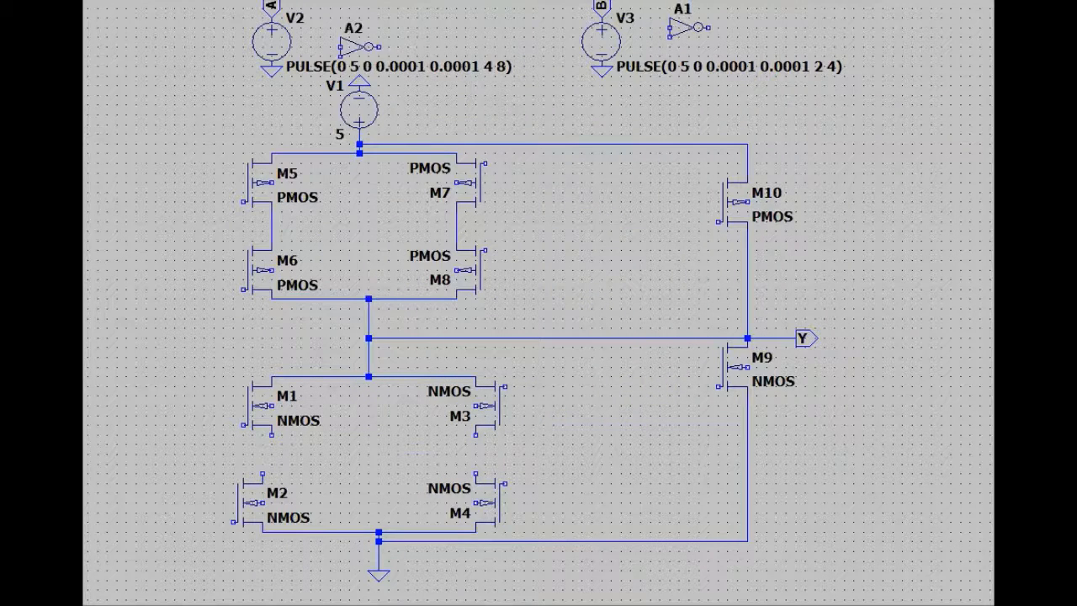
{"action": "left_click", "coordinate": [368, 27]}
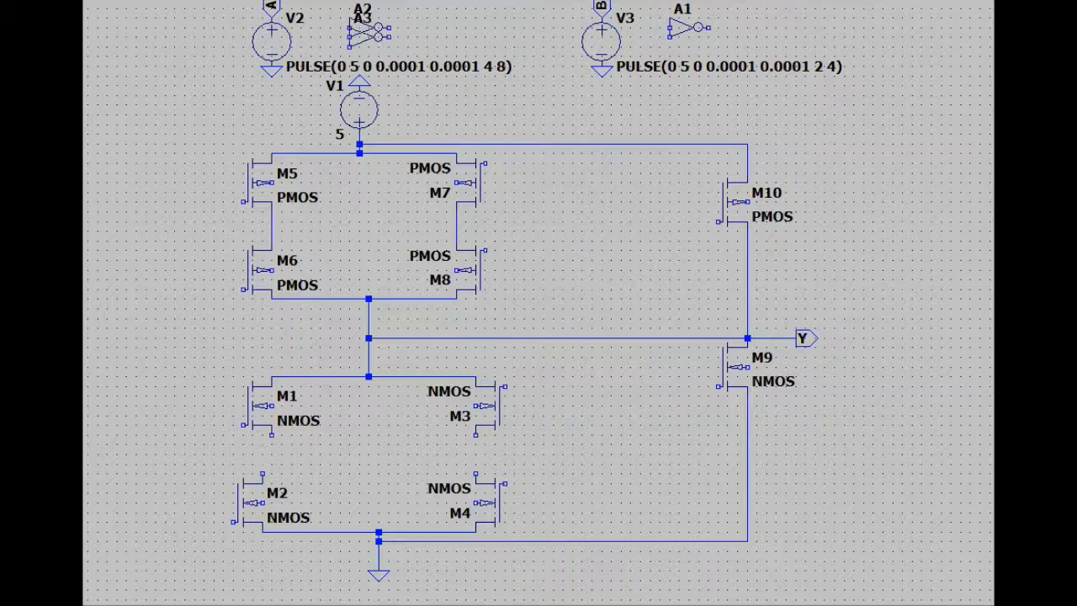
{"action": "key", "text": "Escape"}
- Wire the input of inverter A2 to V2's upper terminal and the input of inverter A1 to V3's upper terminal
{"action": "left_click", "coordinate": [350, 27]}
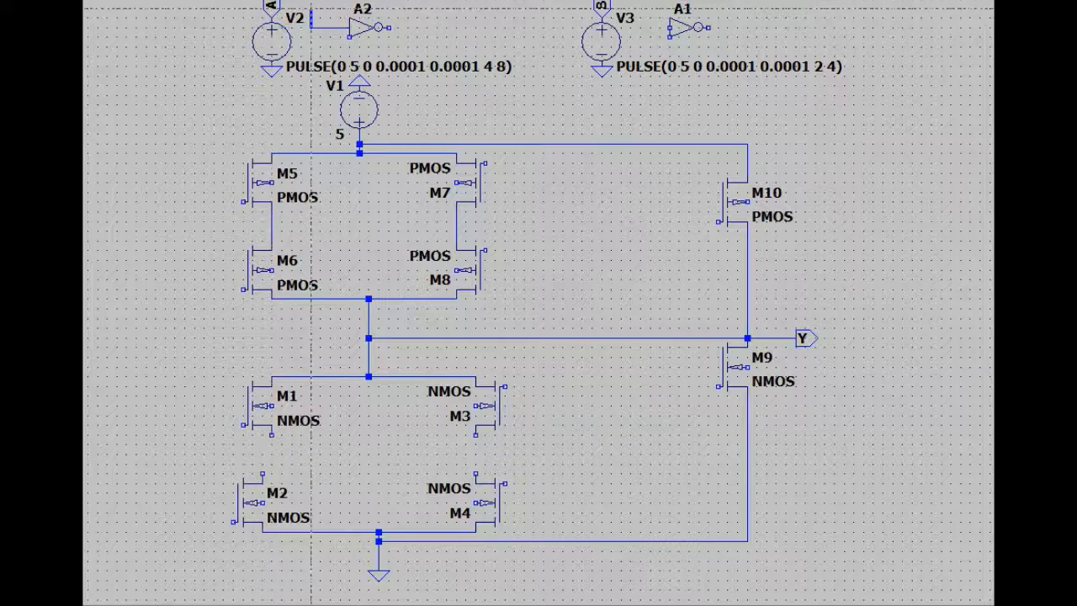
{"action": "left_click", "coordinate": [270, 17]}
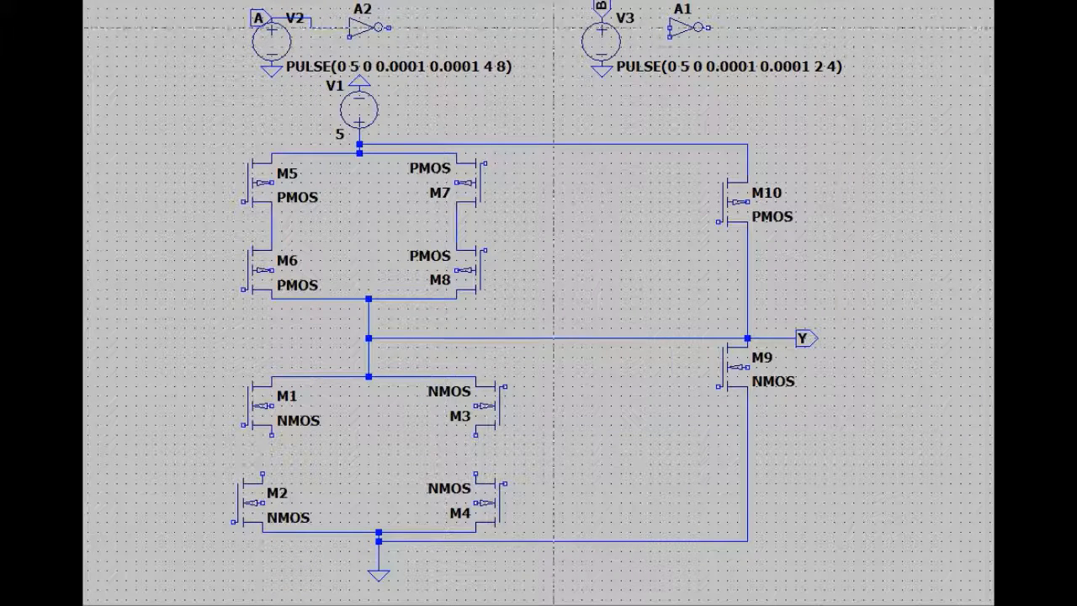
{"action": "left_click", "coordinate": [602, 18]}
{"action": "left_click", "coordinate": [630, 18]}
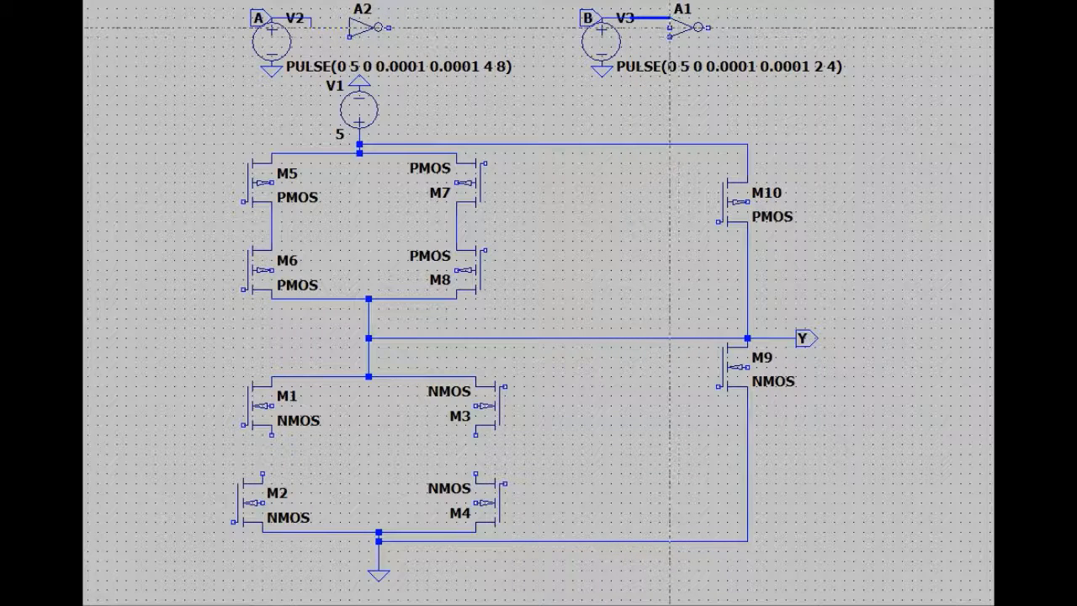
{"action": "left_click", "coordinate": [671, 37]}
{"action": "left_click", "coordinate": [671, 28]}
{"action": "key", "text": "Escape"}
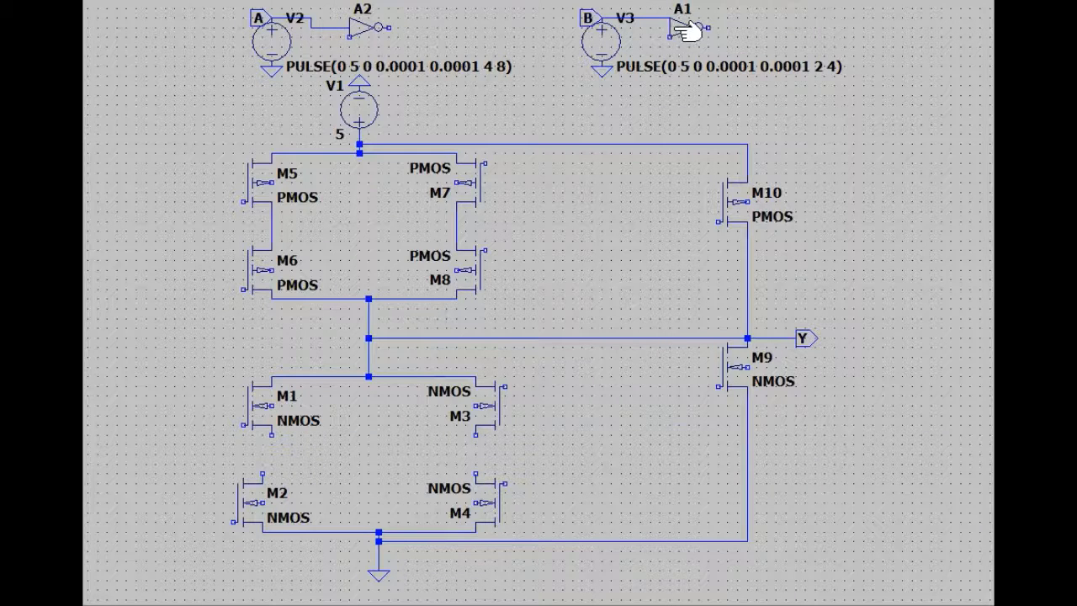
- Set the Value attribute of inverter A2 to Vhigh=5
{"action": "right_click", "coordinate": [374, 25]}
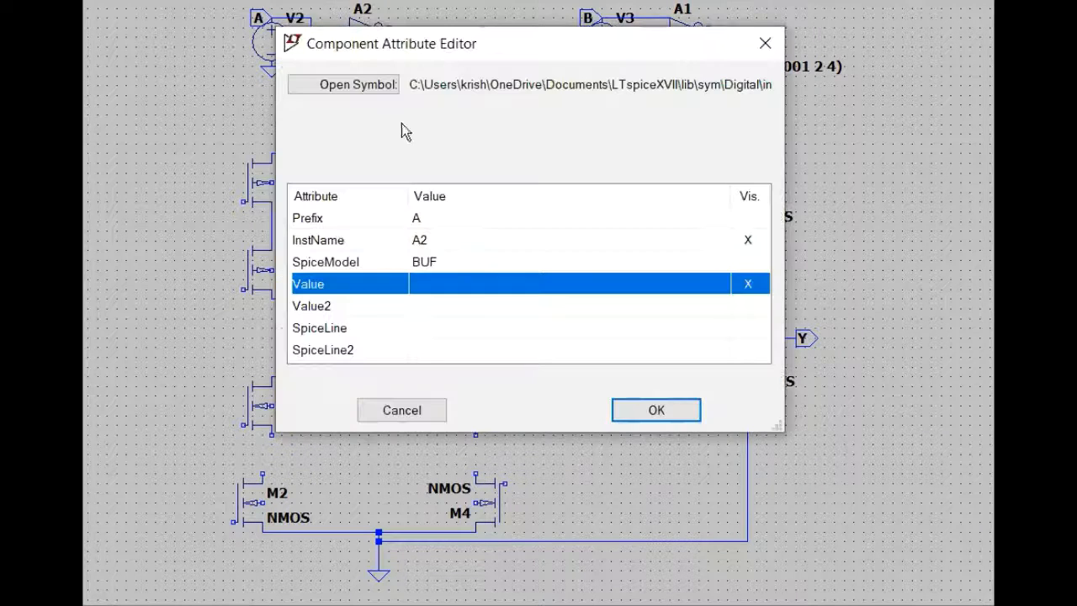
{"action": "left_click", "coordinate": [475, 309]}
{"action": "left_click", "coordinate": [477, 293]}
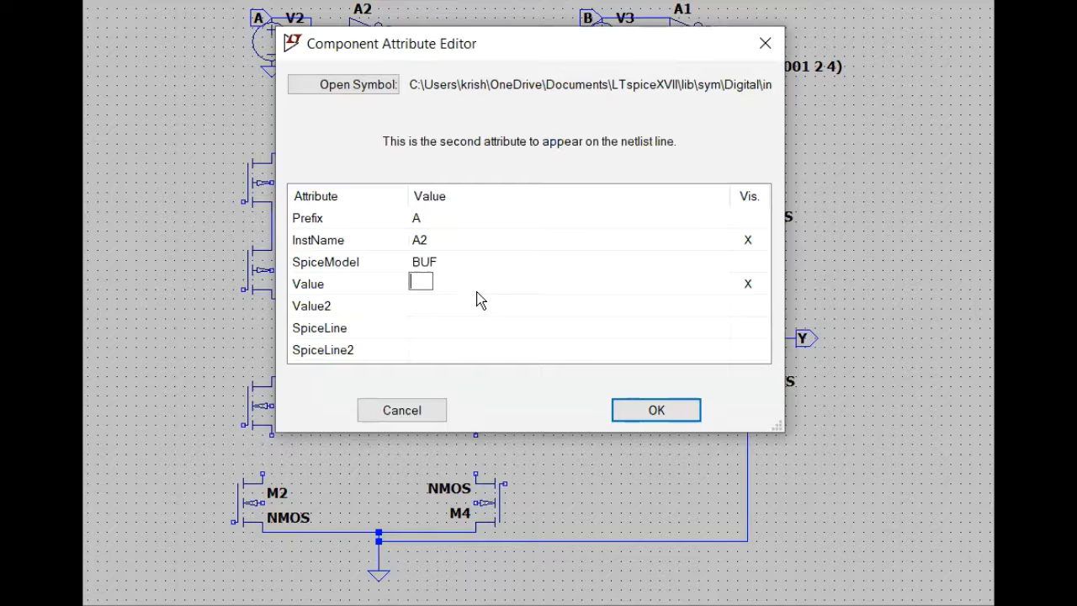
{"action": "type", "text": "Vhigh=5"}
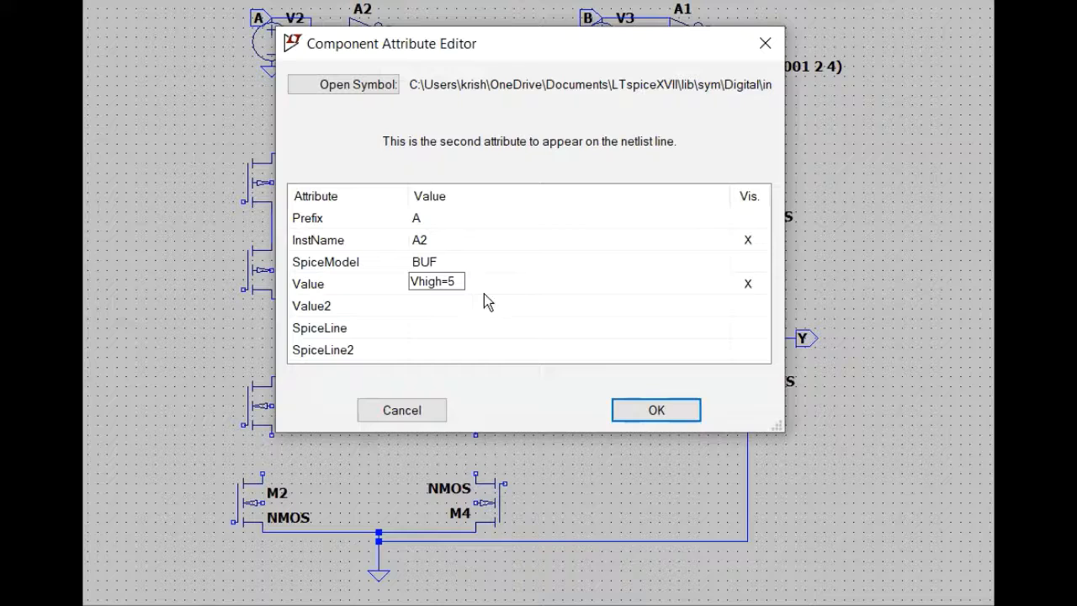
{"action": "left_click", "coordinate": [653, 409]}
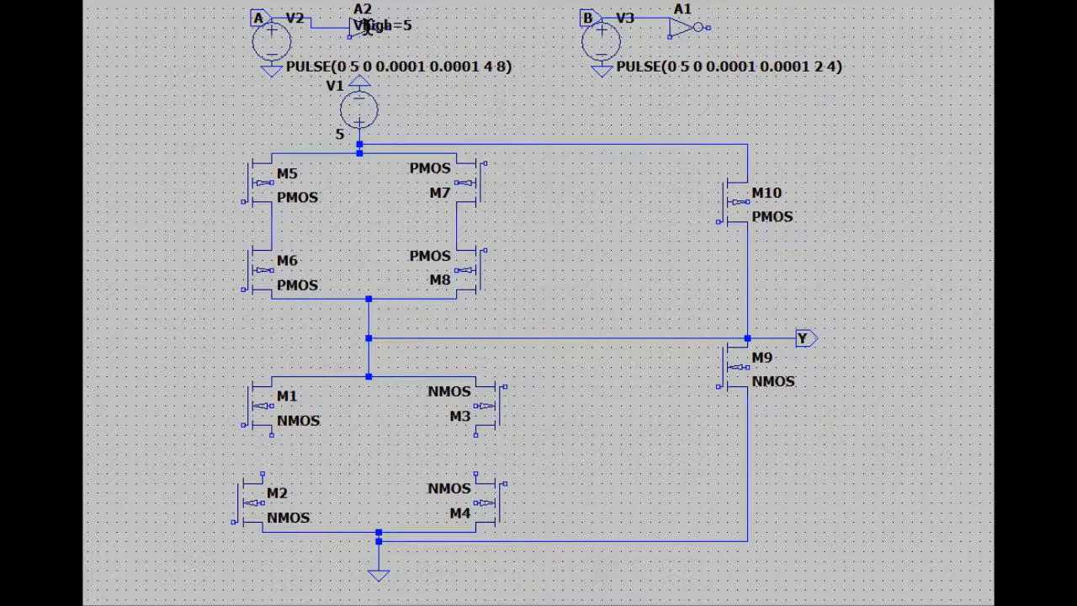
- Enclose inverter A2's Value text in double quotes so it reads "Vhigh=5"
{"action": "right_click", "coordinate": [367, 27]}
{"action": "left_click", "coordinate": [468, 288]}
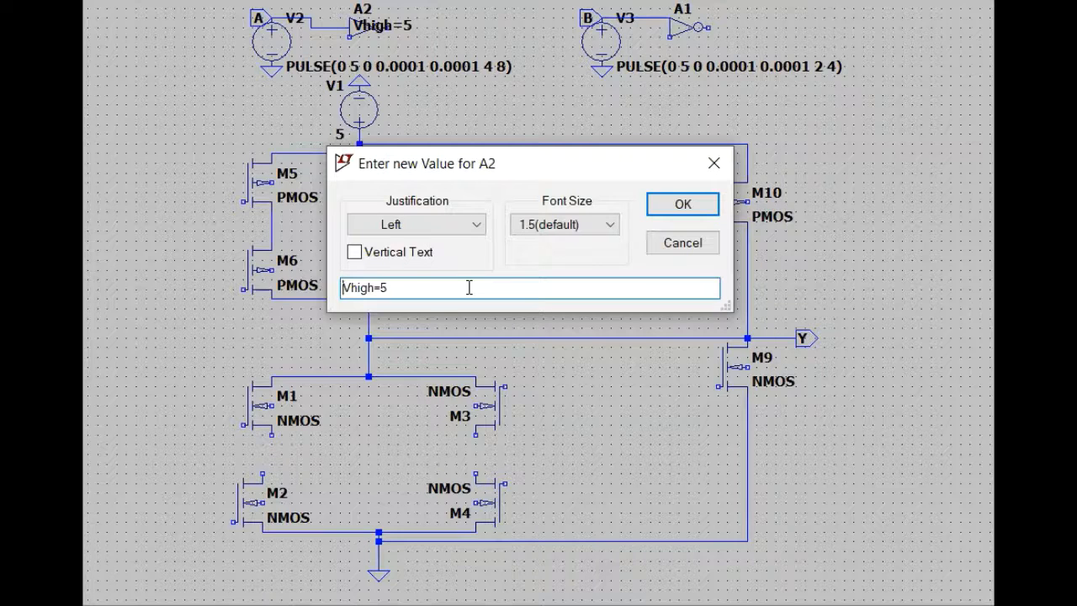
{"action": "key", "text": "Home"}
{"action": "type", "text": "\""}
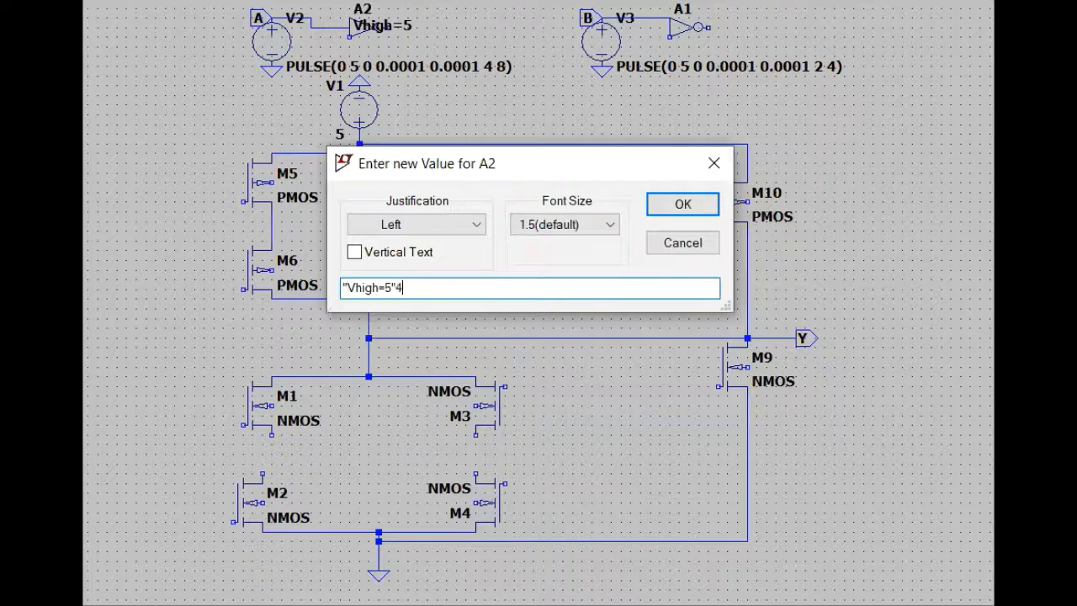
{"action": "type", "text": "\""}
{"action": "key", "text": "Return"}
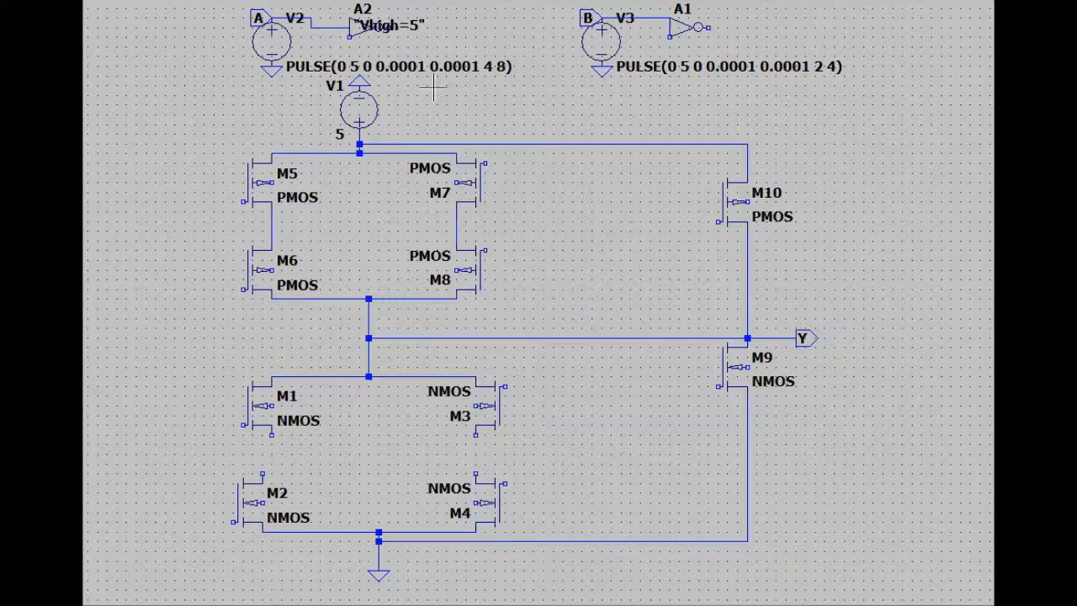
- Set the Value2 attribute of inverter A1 to "Vhigh=5", including the double quotes
{"action": "right_click", "coordinate": [680, 31]}
{"action": "left_click", "coordinate": [456, 304]}
{"action": "scroll", "coordinate": [457, 305], "scroll_direction": "down", "scroll_amount": 1}
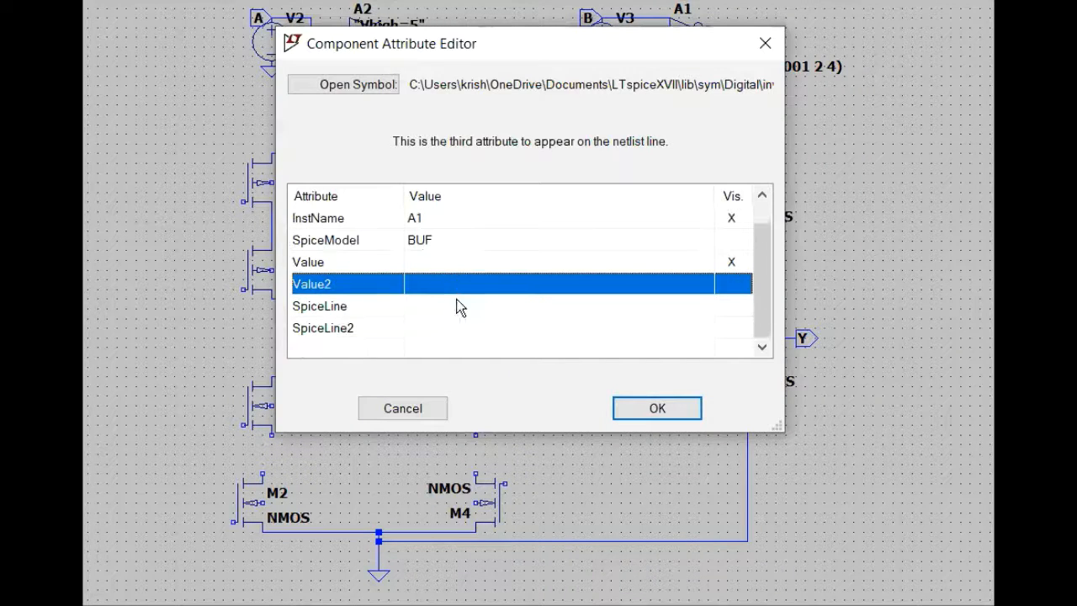
{"action": "left_click", "coordinate": [462, 266]}
{"action": "left_click", "coordinate": [471, 292]}
{"action": "key", "text": "Up"}
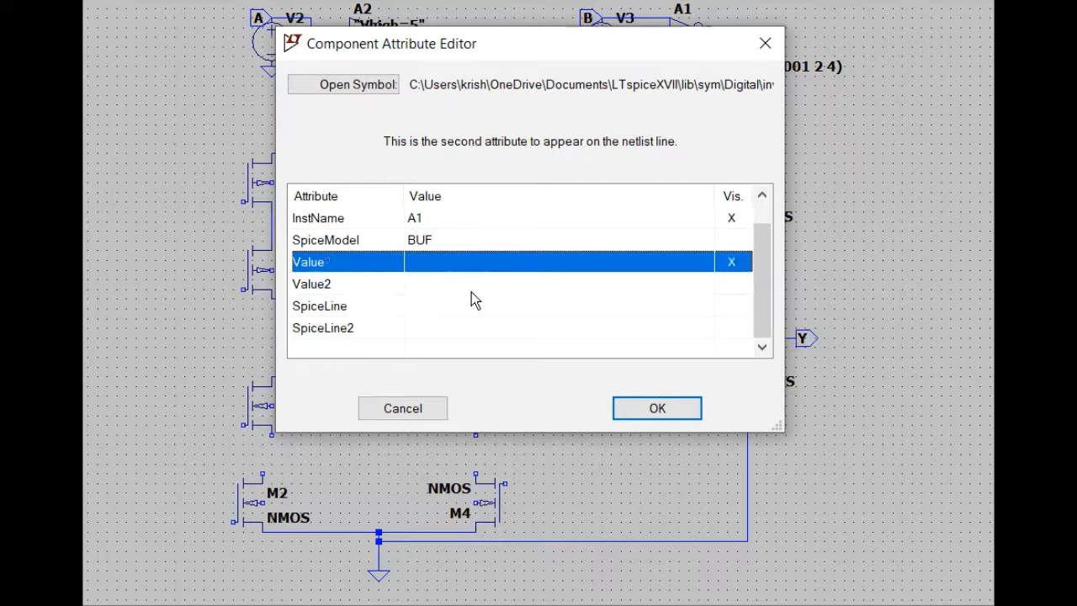
{"action": "left_click", "coordinate": [489, 289]}
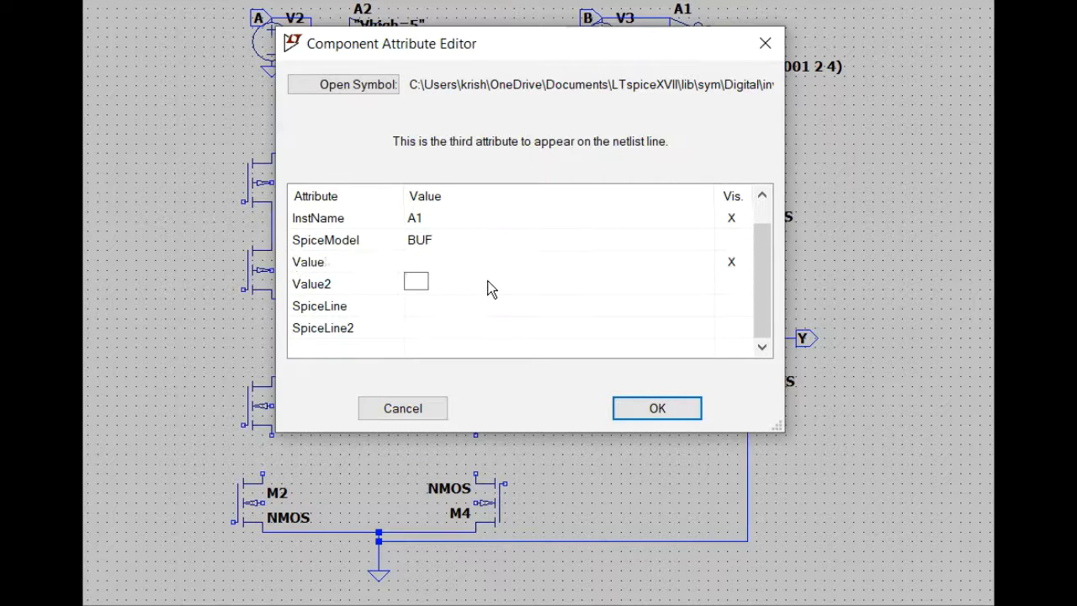
{"action": "type", "text": "\"Vhigh=5\""}
{"action": "key", "text": "Return"}
{"action": "left_click", "coordinate": [657, 408]}
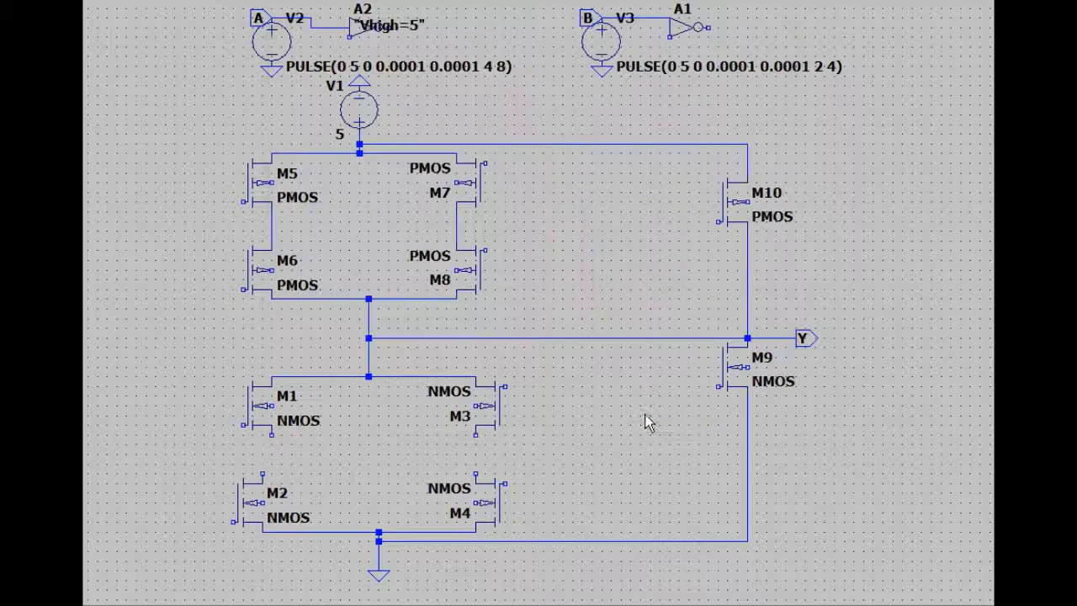
- Clear the Value attribute of inverter A2
{"action": "right_click", "coordinate": [363, 27]}
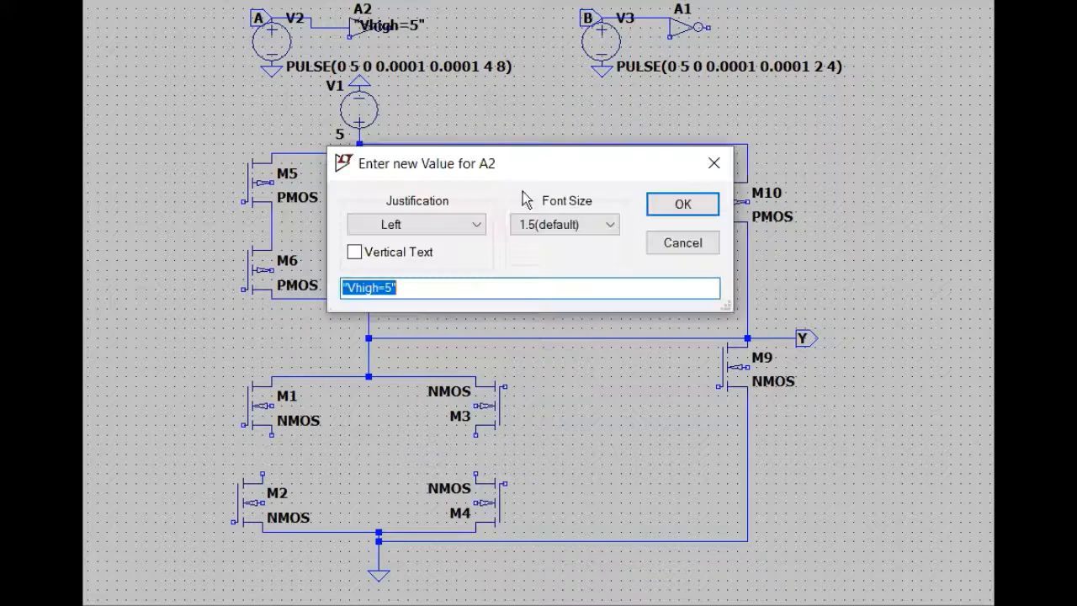
{"action": "key", "text": "Delete"}
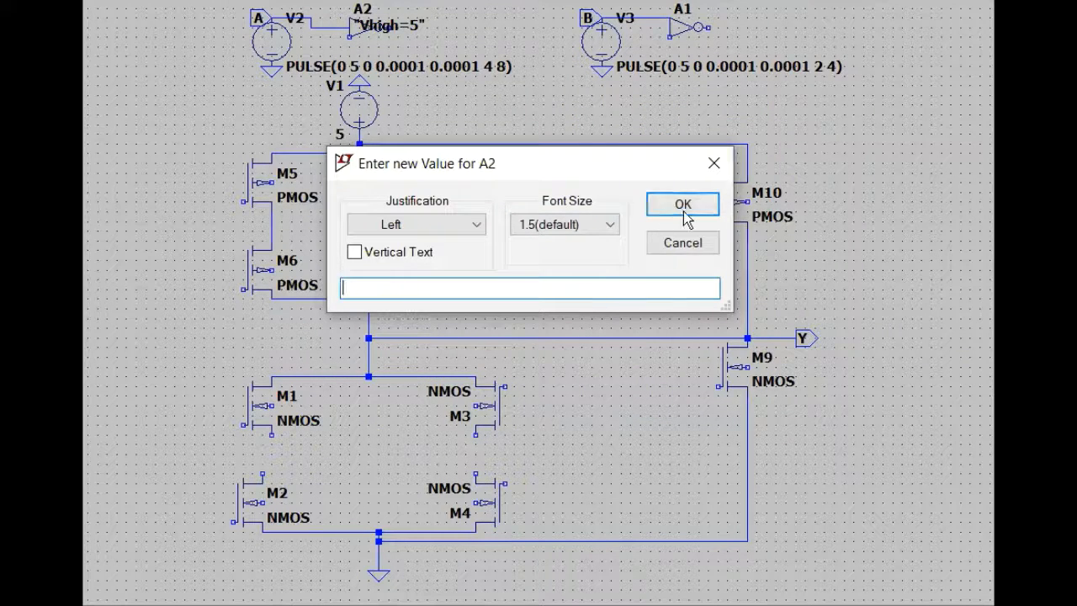
{"action": "left_click", "coordinate": [682, 203]}
- Set the Value2 attribute of inverter A2 to "Vhigh=5", including the double quotes
{"action": "right_click", "coordinate": [367, 34]}
{"action": "left_click", "coordinate": [474, 308]}
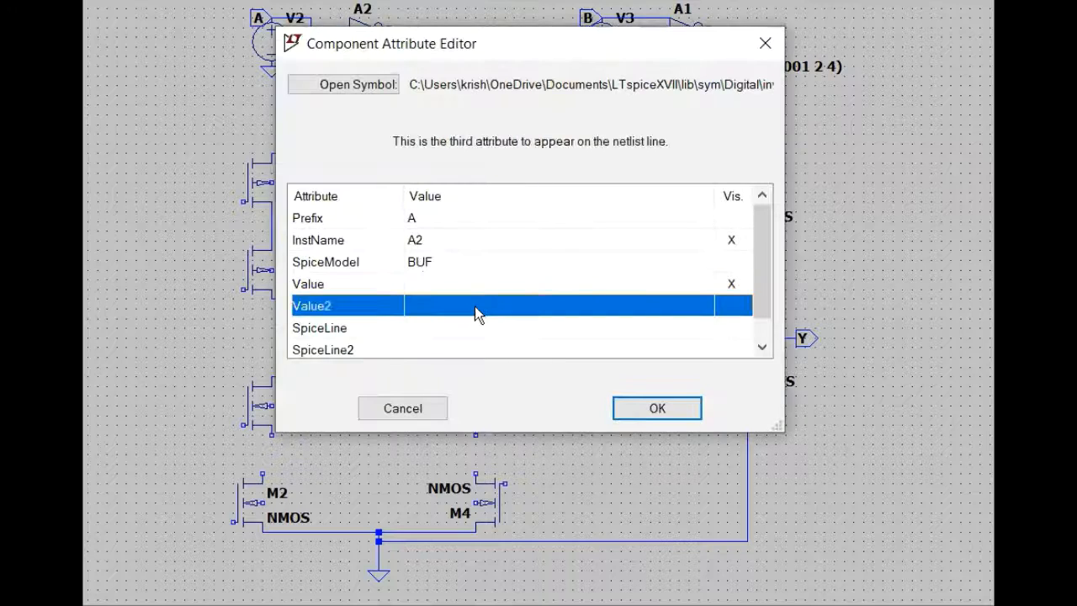
{"action": "left_click", "coordinate": [474, 308]}
{"action": "type", "text": "\"\""}
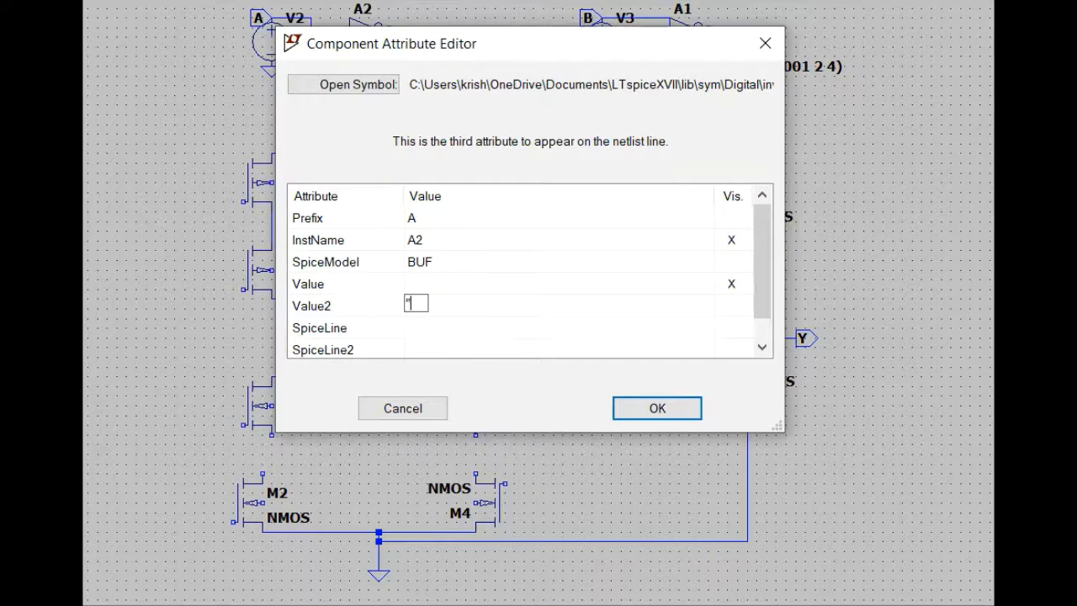
{"action": "type", "text": "Vhigh=5"}
{"action": "left_click", "coordinate": [474, 307]}
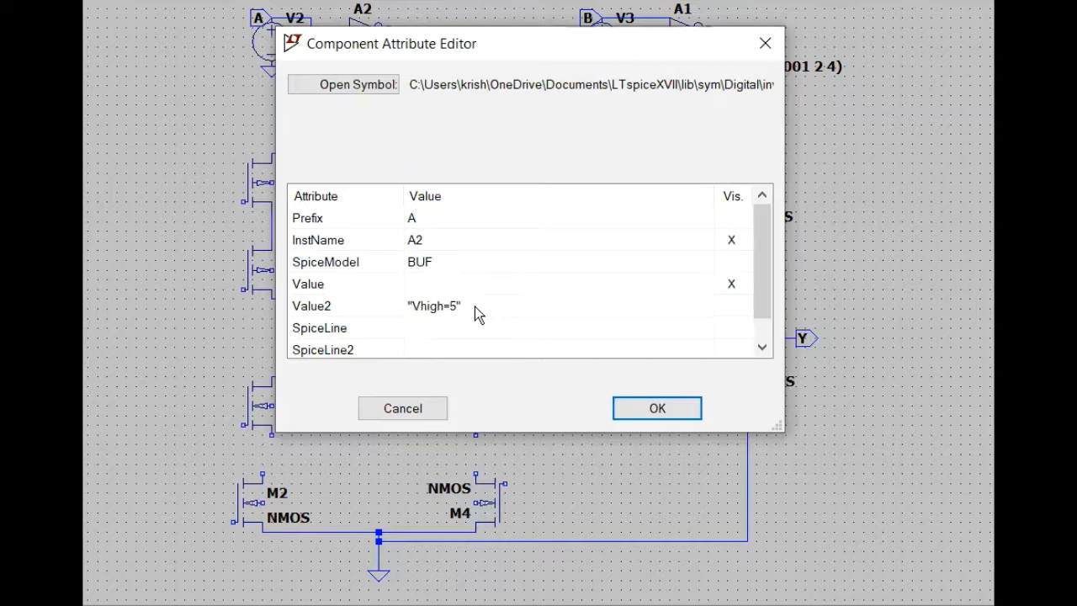
{"action": "left_click", "coordinate": [637, 414]}
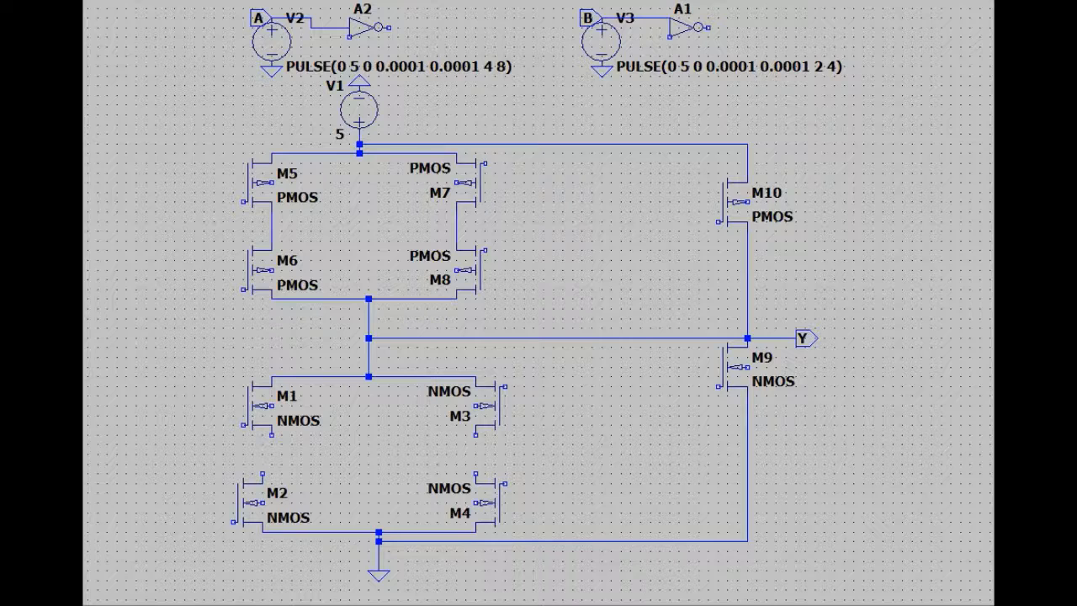
- Attach a net label Bc with port type Input to the output of inverter A1
{"action": "key", "text": "F2"}
{"action": "key", "text": "Escape"}
{"action": "key", "text": "F4"}
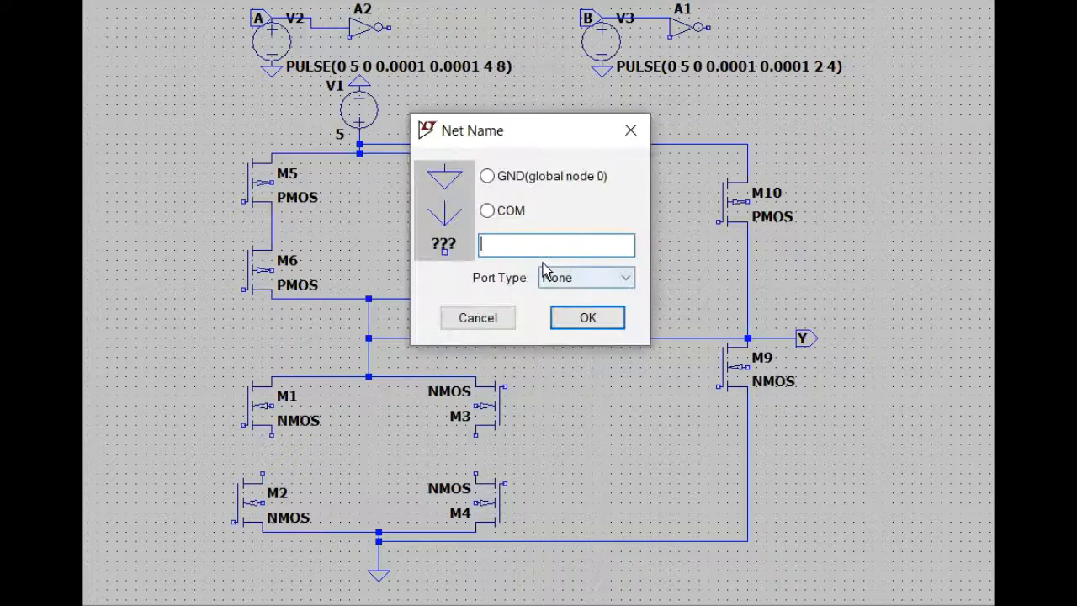
{"action": "type", "text": "B"}
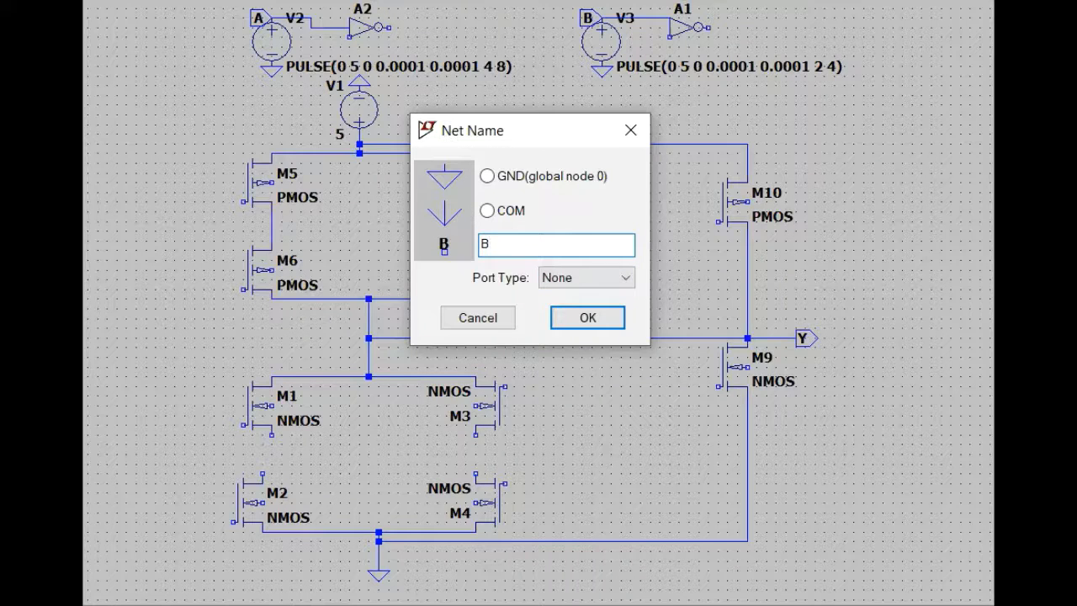
{"action": "type", "text": "c"}
{"action": "left_click", "coordinate": [601, 283]}
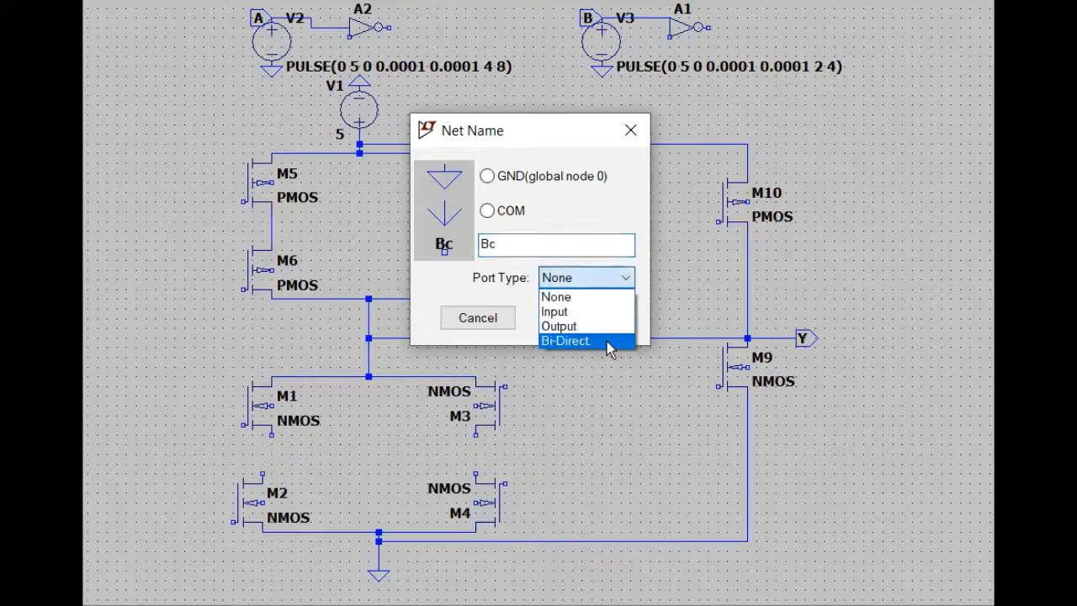
{"action": "left_click", "coordinate": [592, 312]}
{"action": "left_click", "coordinate": [581, 317]}
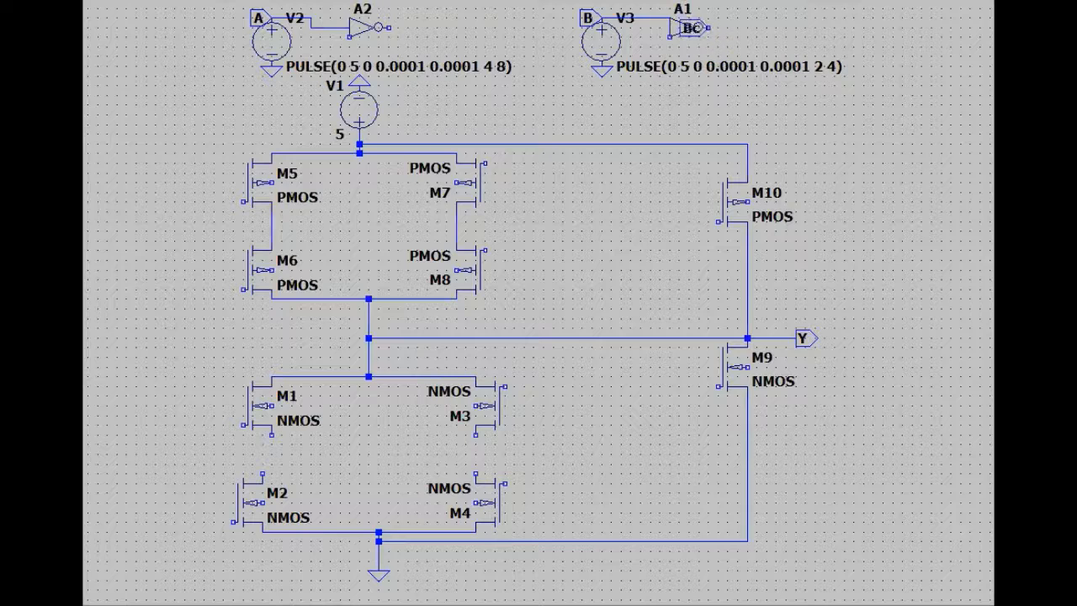
{"action": "left_click", "coordinate": [712, 28]}
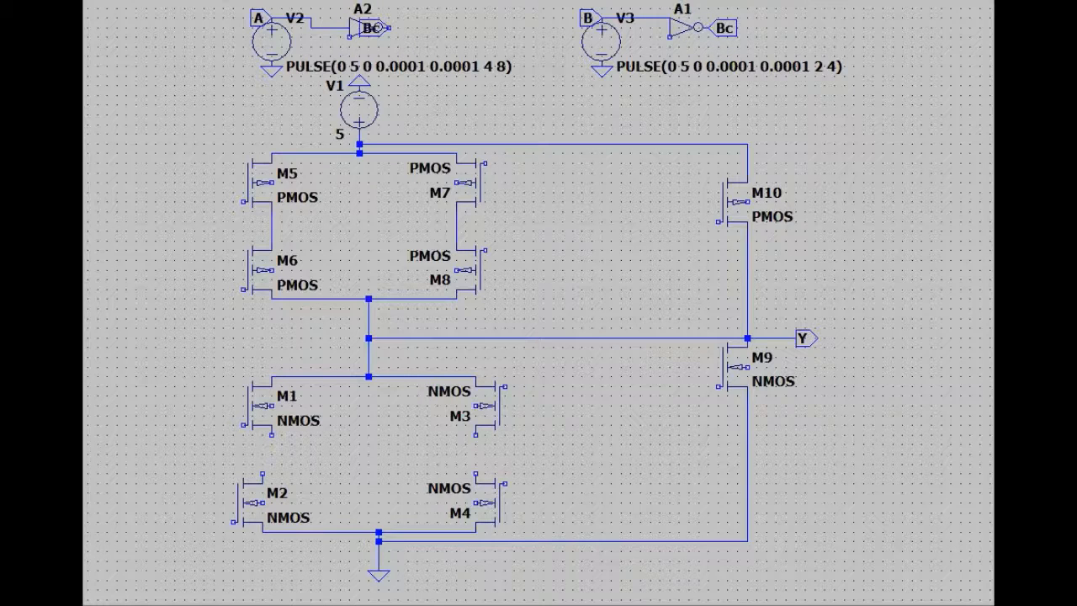
- Attach a net label to the output of inverter A2 and rename it Ac
{"action": "left_click", "coordinate": [389, 28]}
{"action": "right_click", "coordinate": [407, 29]}
{"action": "right_click", "coordinate": [406, 32]}
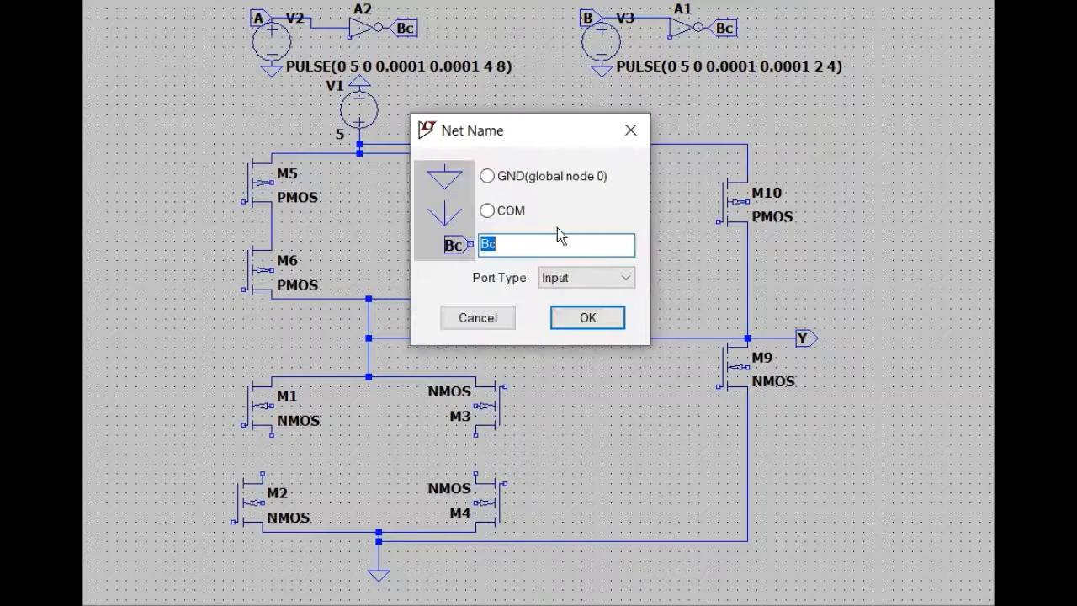
{"action": "type", "text": "Ac"}
{"action": "key", "text": "Return"}
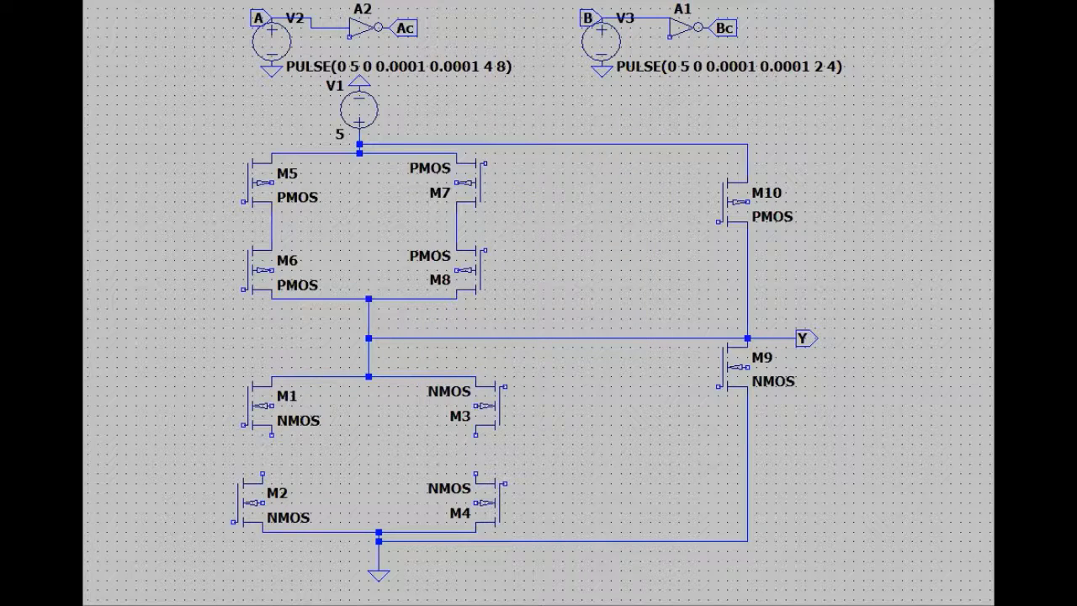
- Attach net labels A with port type Input to the gates of transistors M1 and M5
{"action": "key", "text": "F4"}
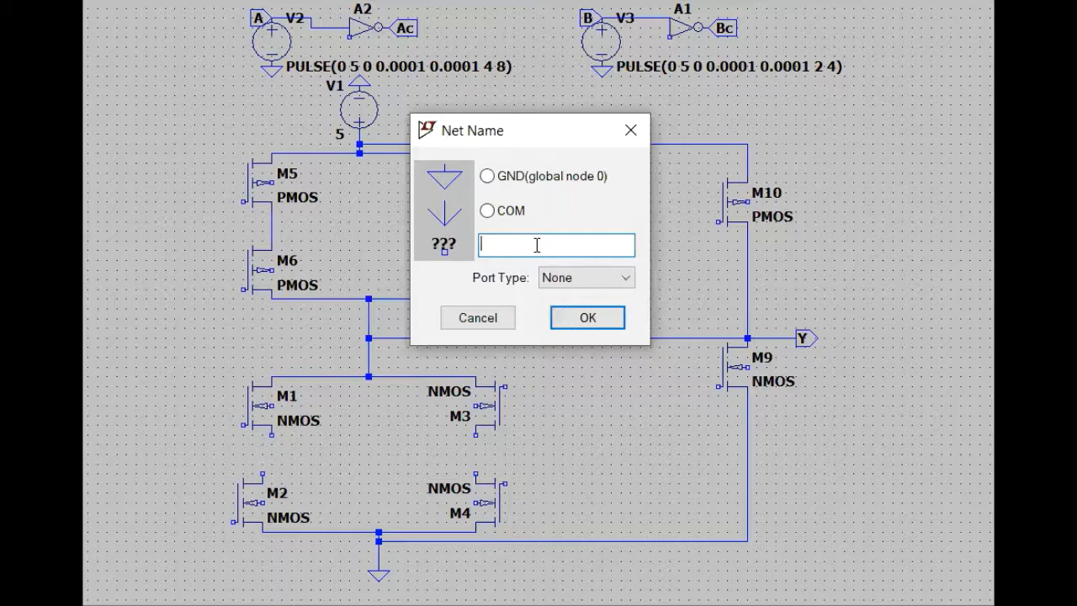
{"action": "type", "text": "A"}
{"action": "left_click", "coordinate": [583, 278]}
{"action": "left_click", "coordinate": [581, 308]}
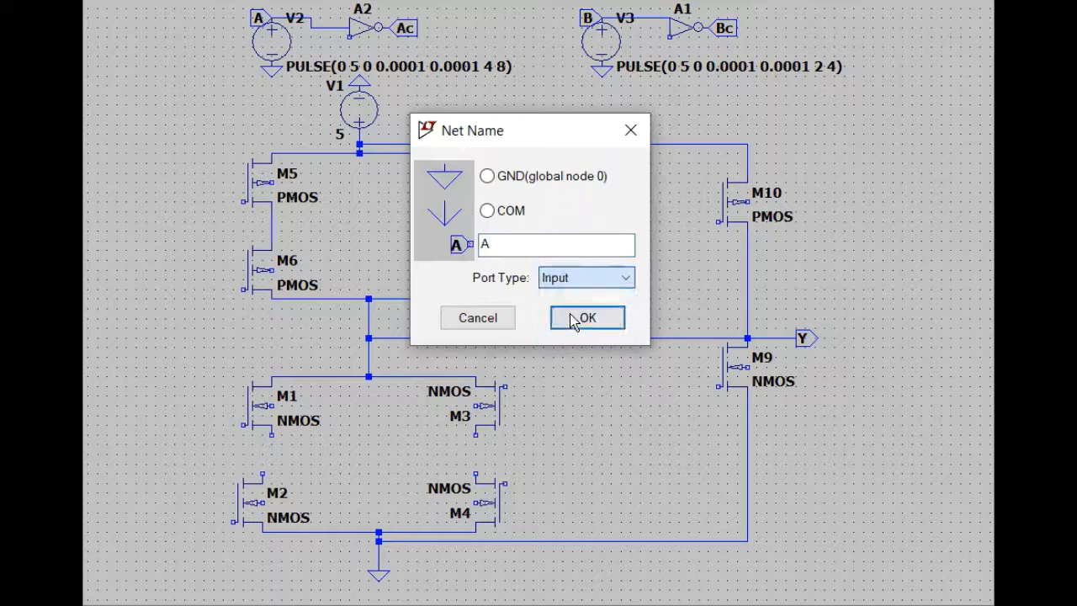
{"action": "left_click", "coordinate": [587, 317]}
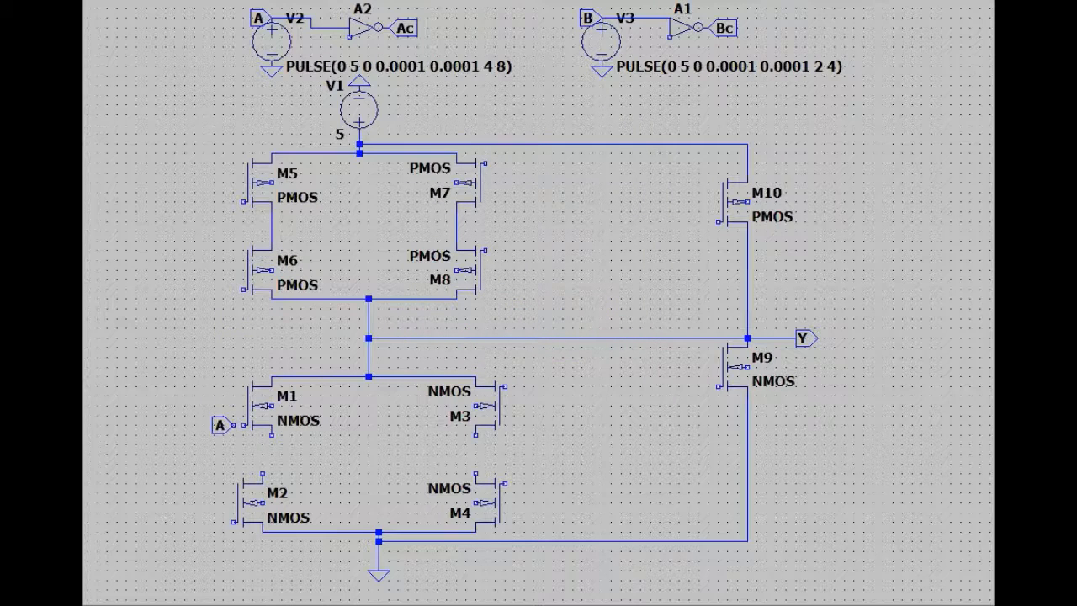
{"action": "left_click", "coordinate": [242, 425]}
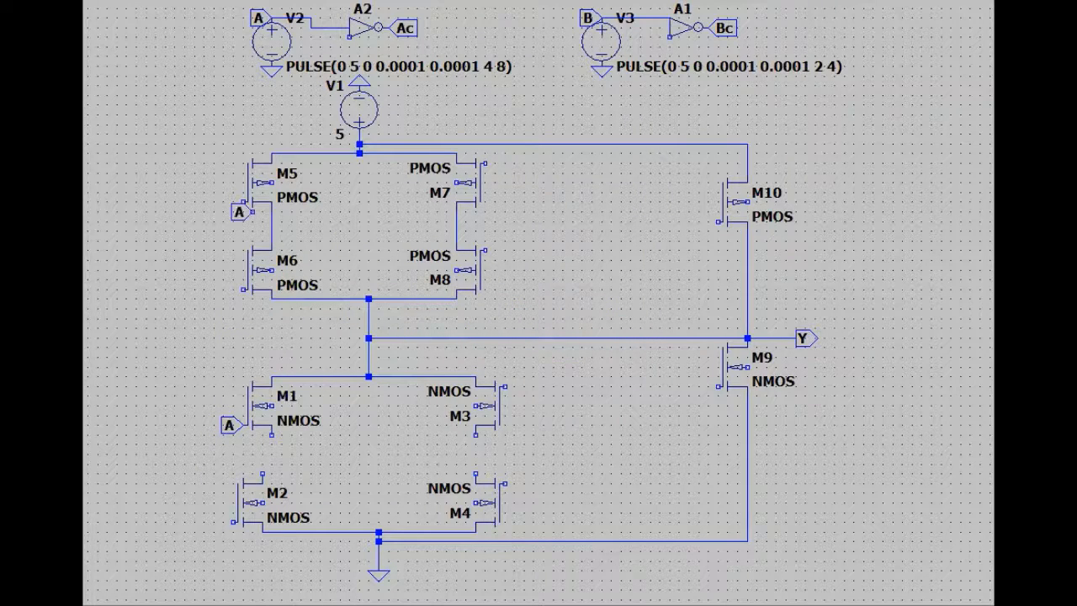
{"action": "left_click", "coordinate": [244, 202]}
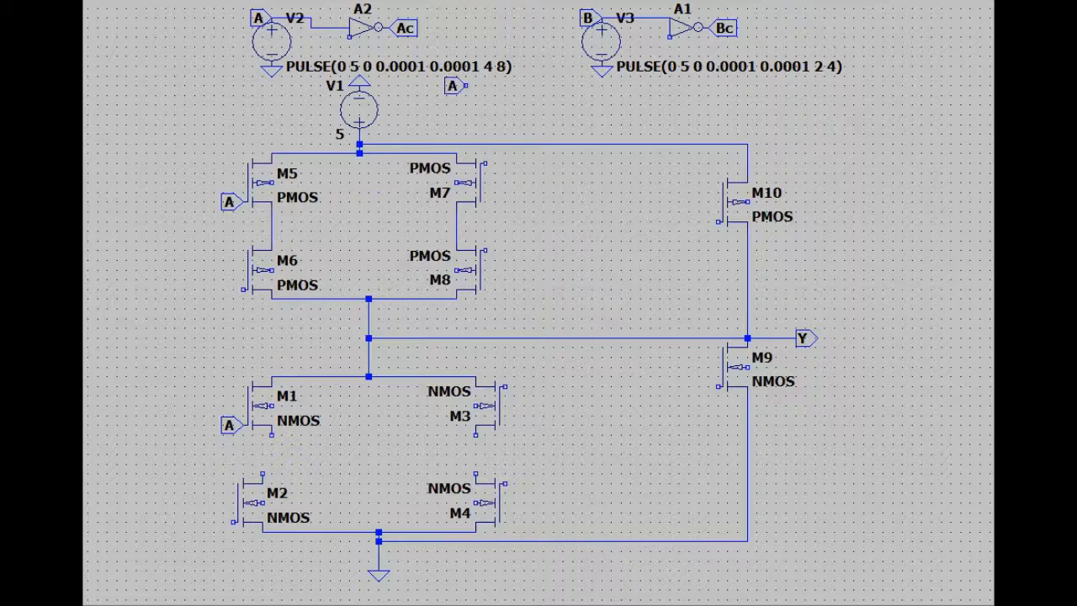
{"action": "key", "text": "Escape"}
- Attach net labels Ac with port type Input to the gates of transistors M6 and M3
{"action": "key", "text": "F4"}
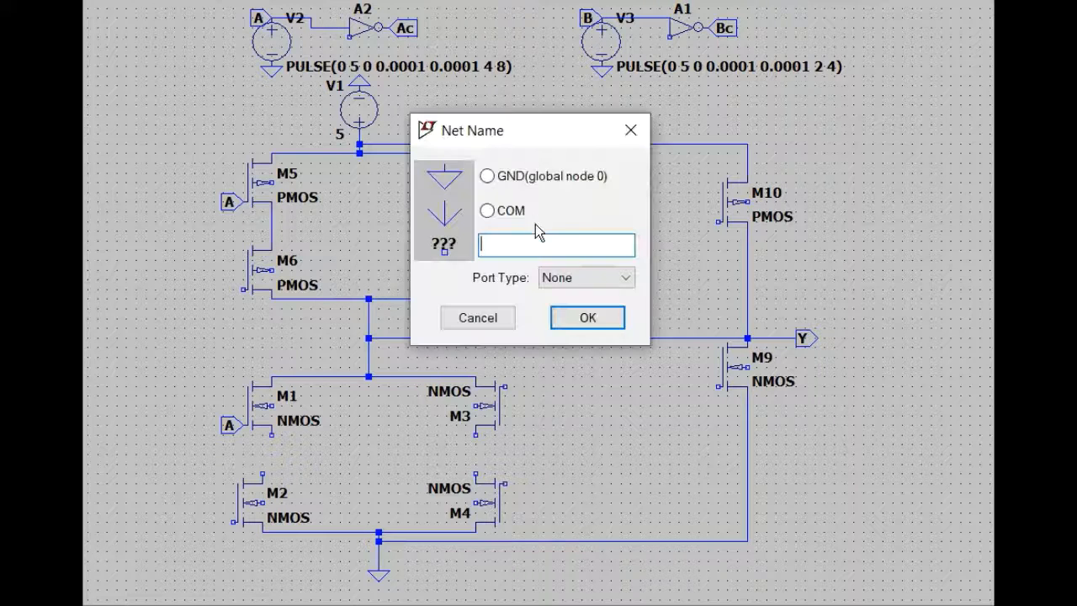
{"action": "type", "text": "Ac"}
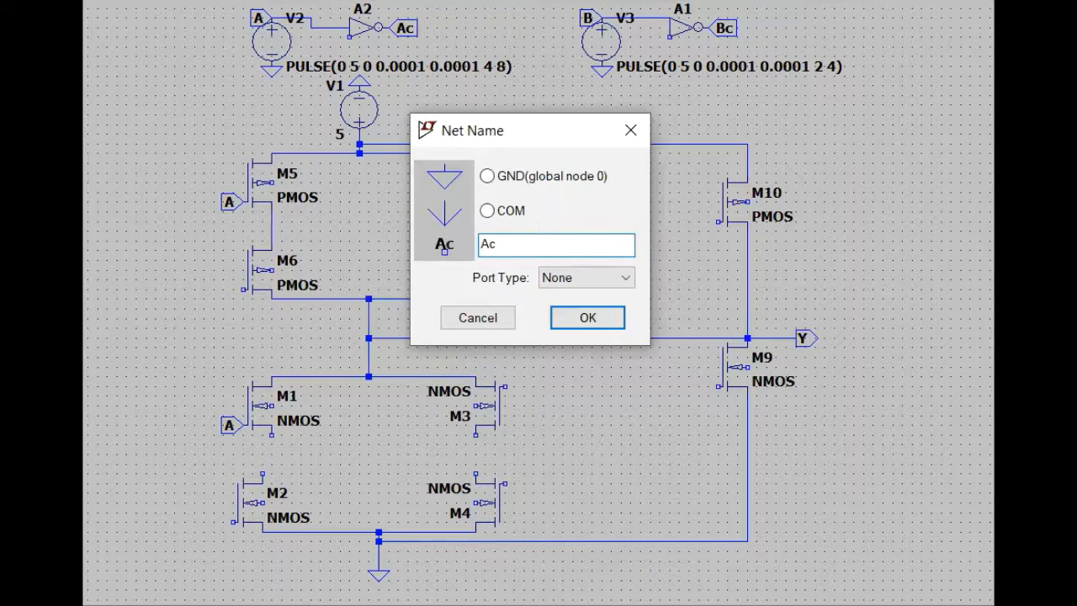
{"action": "left_click", "coordinate": [603, 280]}
{"action": "left_click", "coordinate": [602, 312]}
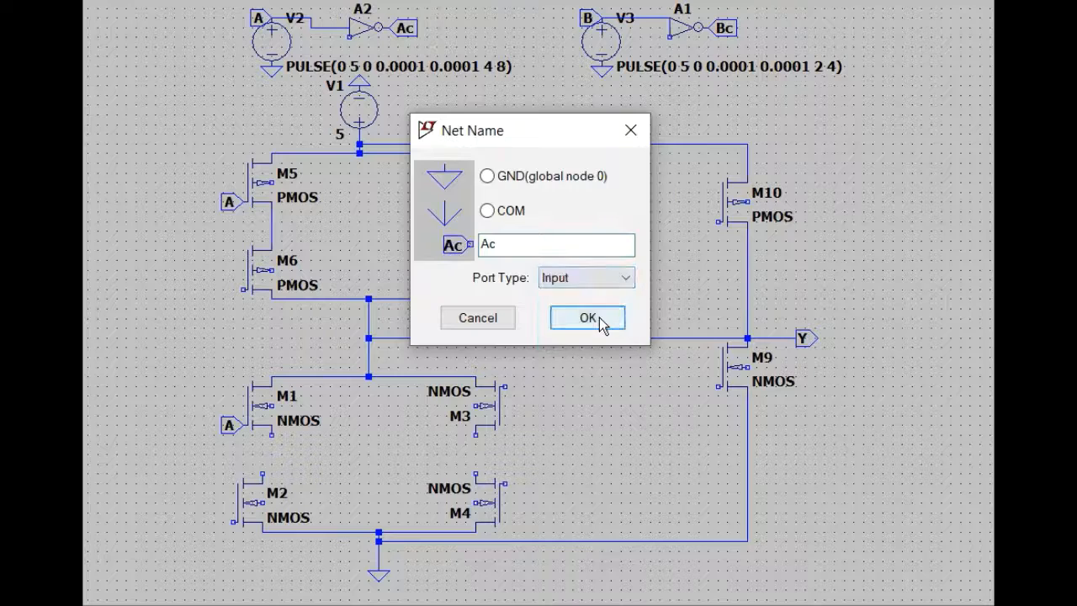
{"action": "left_click", "coordinate": [600, 320]}
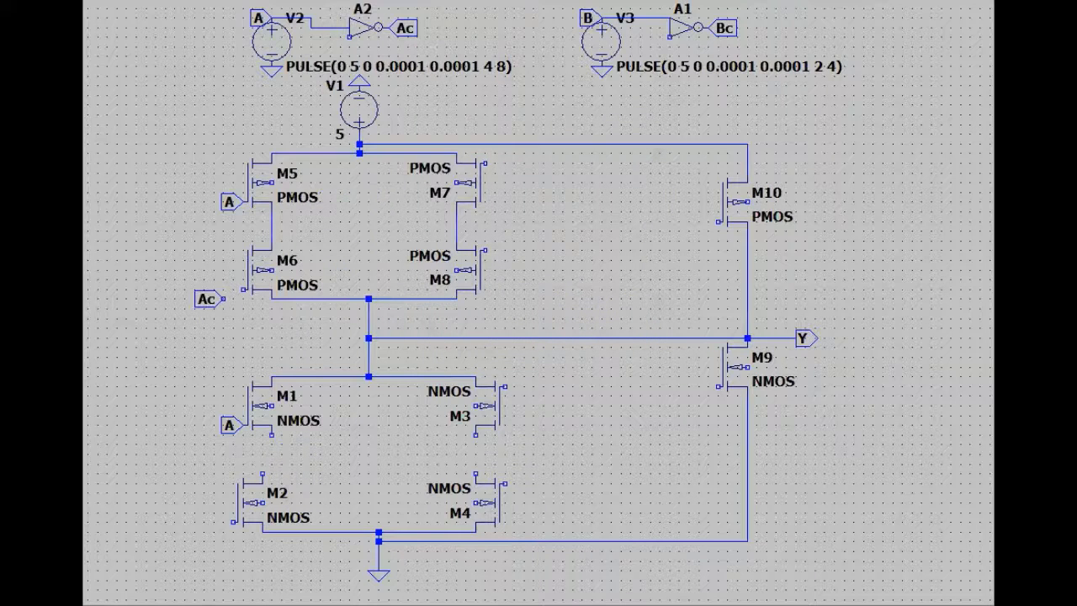
{"action": "left_click", "coordinate": [244, 289]}
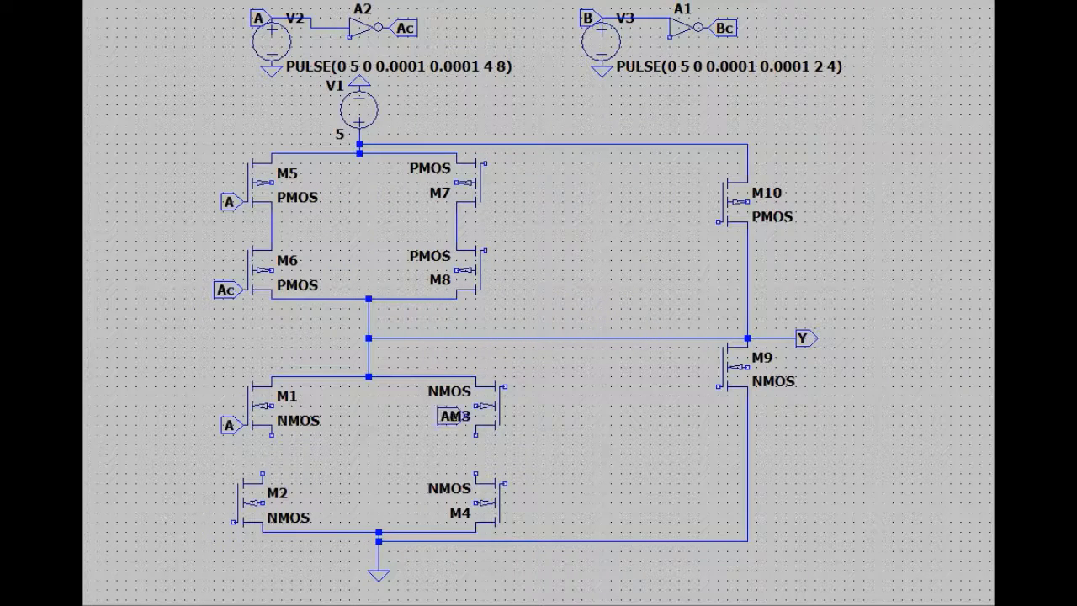
{"action": "left_click", "coordinate": [504, 387]}
{"action": "key", "text": "Escape"}
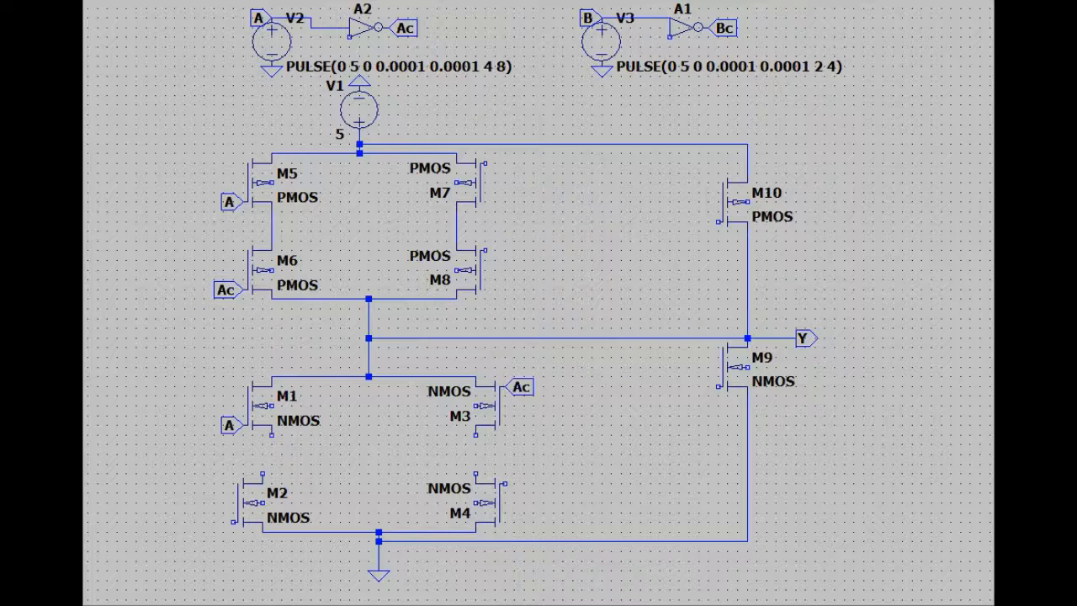
- Wire the node between M5 and M6 to the node between M7 and M8
{"action": "key", "text": "F3"}
{"action": "left_click", "coordinate": [271, 222]}
{"action": "left_click", "coordinate": [456, 222]}
{"action": "key", "text": "Escape"}
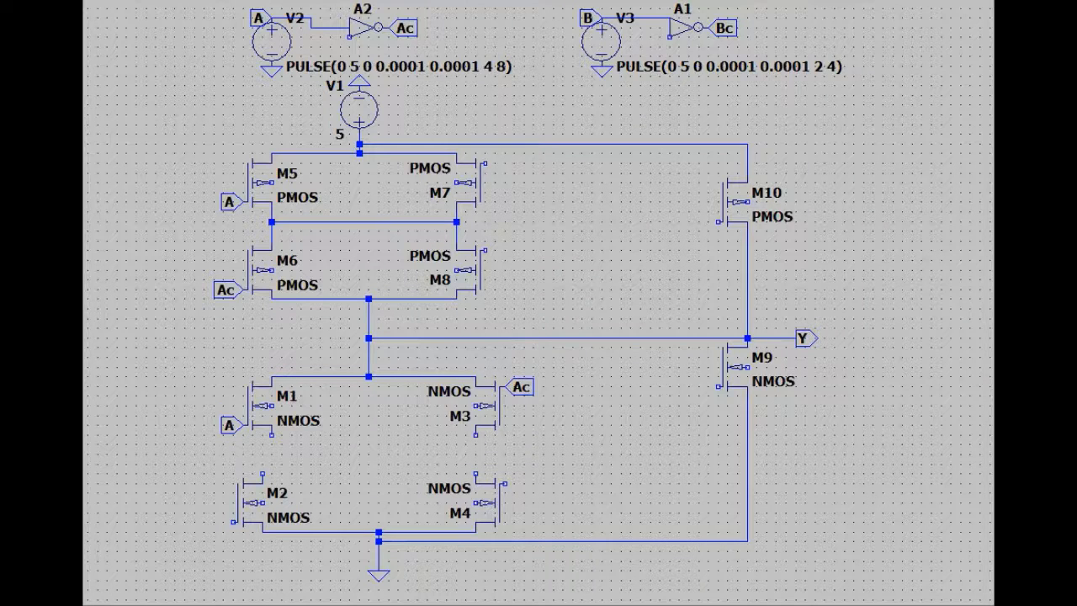
- Attach net labels B with port type Input to the gates of transistors M8 and M7
{"action": "key", "text": "F4"}
{"action": "type", "text": "B"}
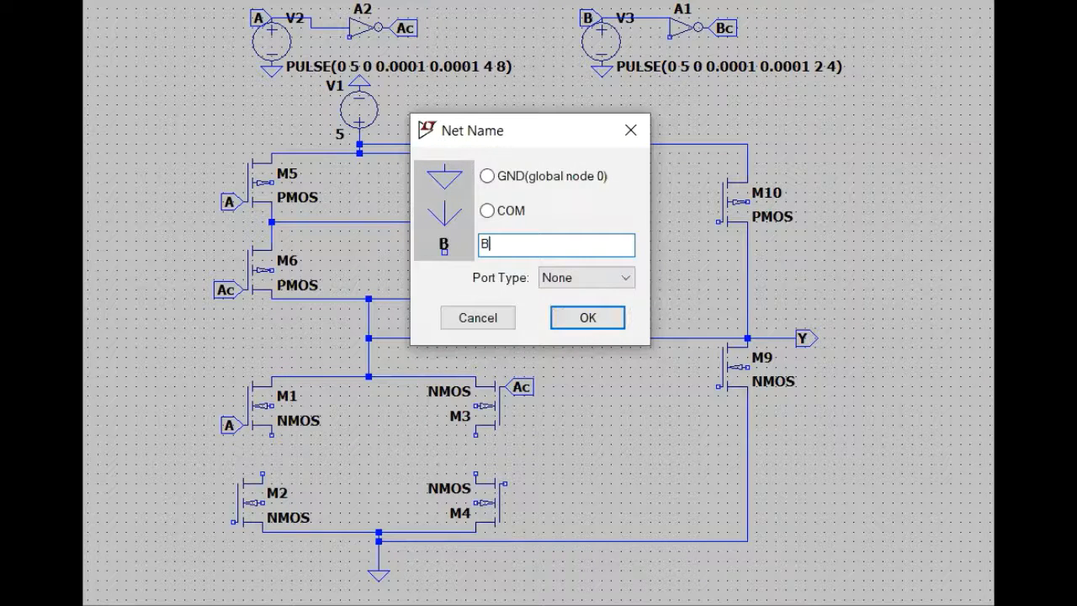
{"action": "left_click", "coordinate": [586, 277]}
{"action": "left_click", "coordinate": [577, 308]}
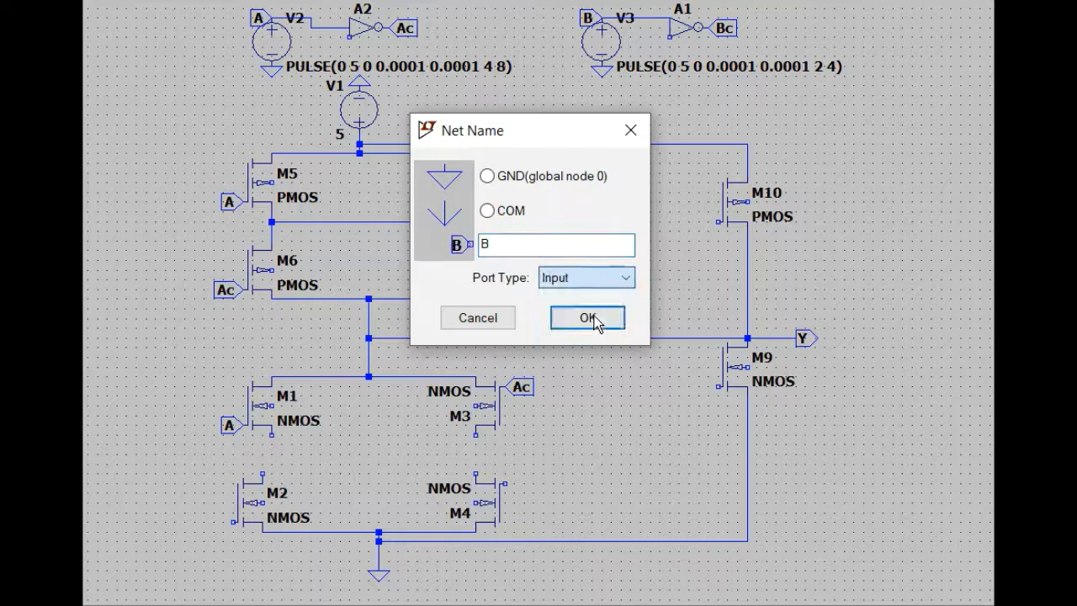
{"action": "left_click", "coordinate": [587, 318]}
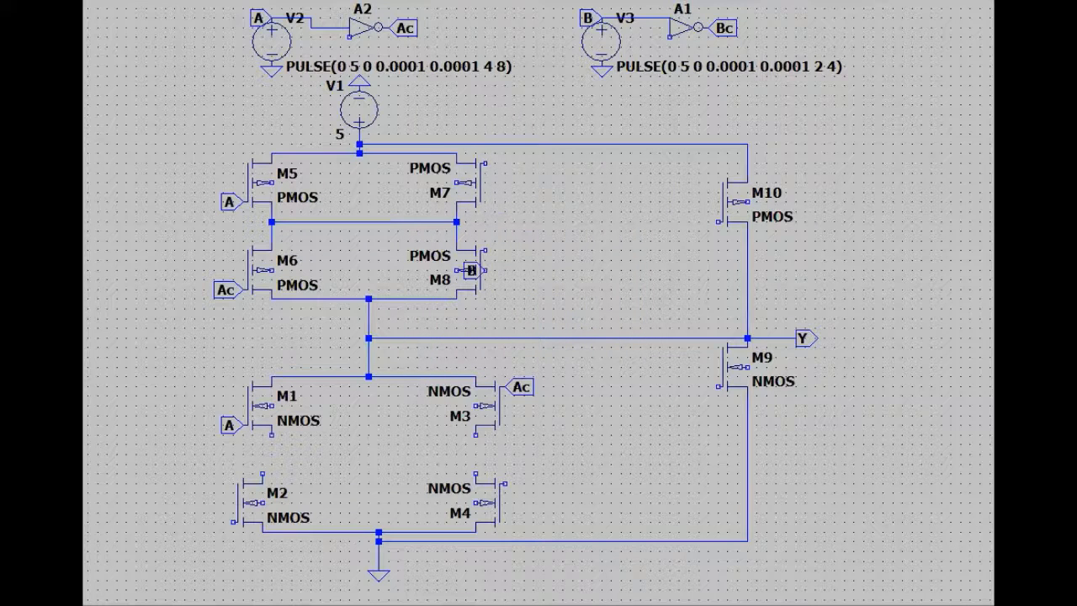
{"action": "left_click", "coordinate": [486, 250]}
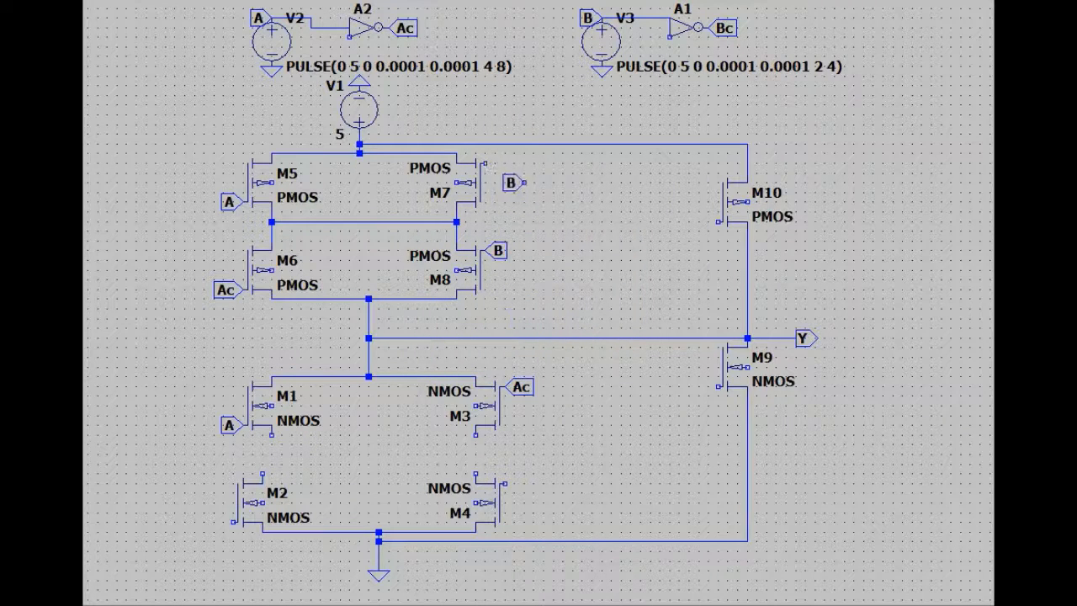
{"action": "left_click", "coordinate": [485, 163]}
{"action": "key", "text": "Escape"}
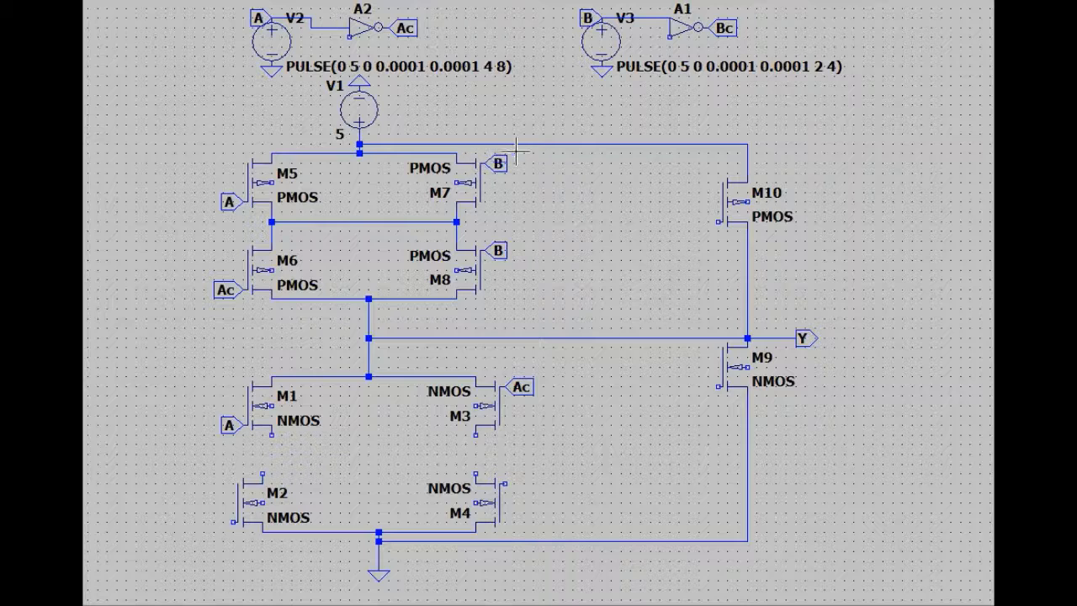
- Rename the net label on the gate of M7 as Bc
{"action": "right_click", "coordinate": [501, 167]}
{"action": "key", "text": "Right"}
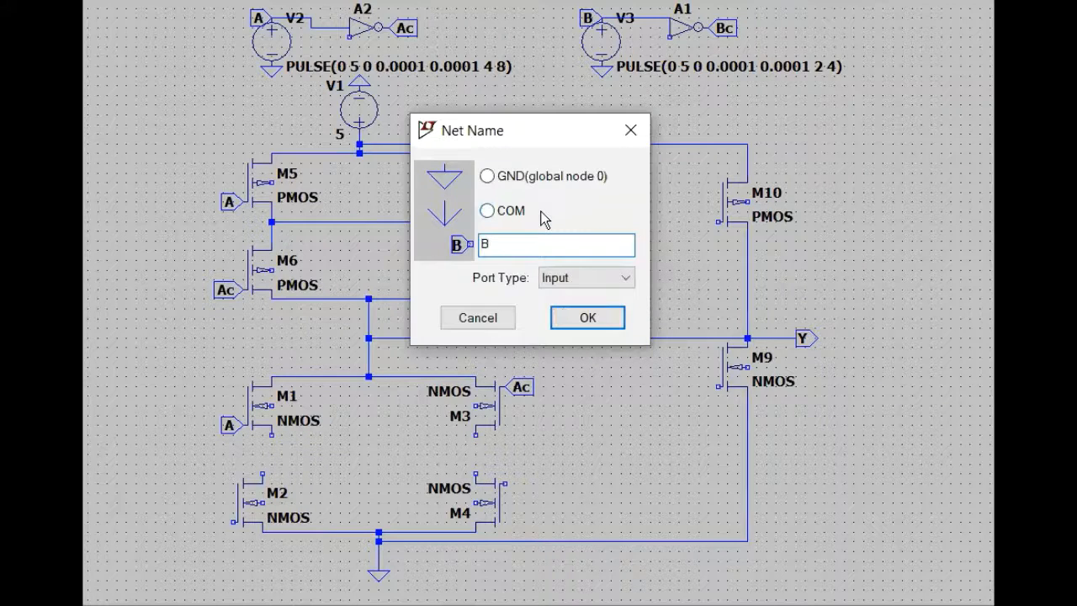
{"action": "type", "text": "c"}
{"action": "key", "text": "Return"}
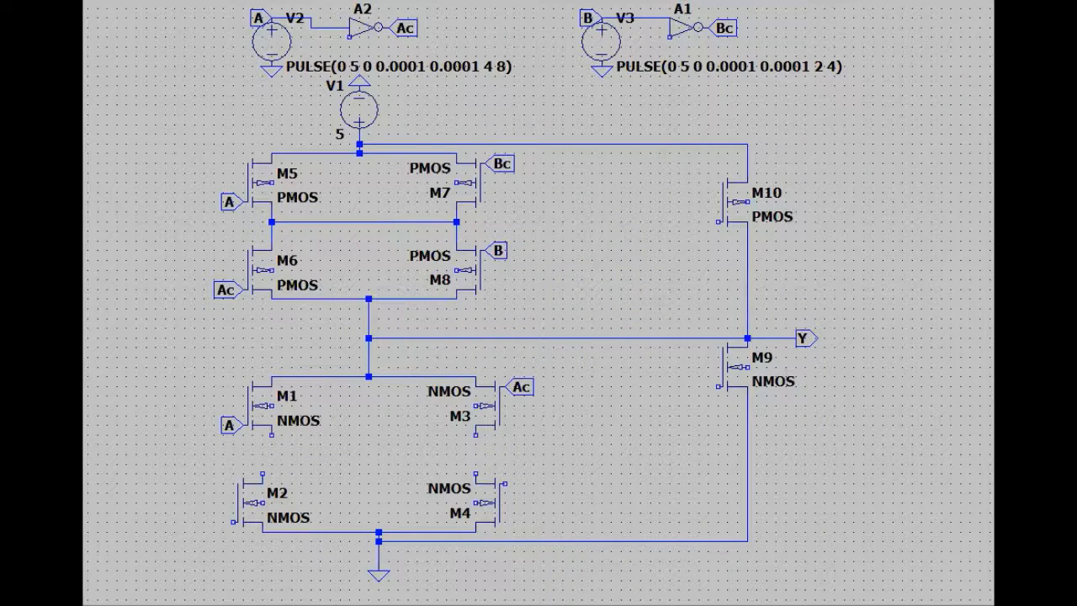
{"action": "key", "text": "F4"}
{"action": "type", "text": "B"}
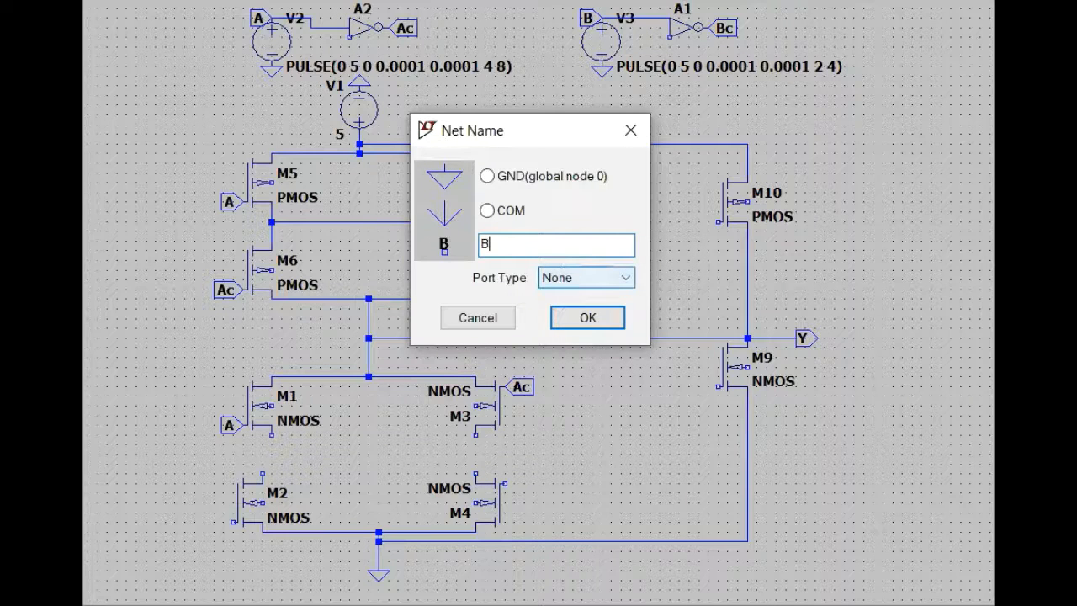
{"action": "key", "text": "Return"}
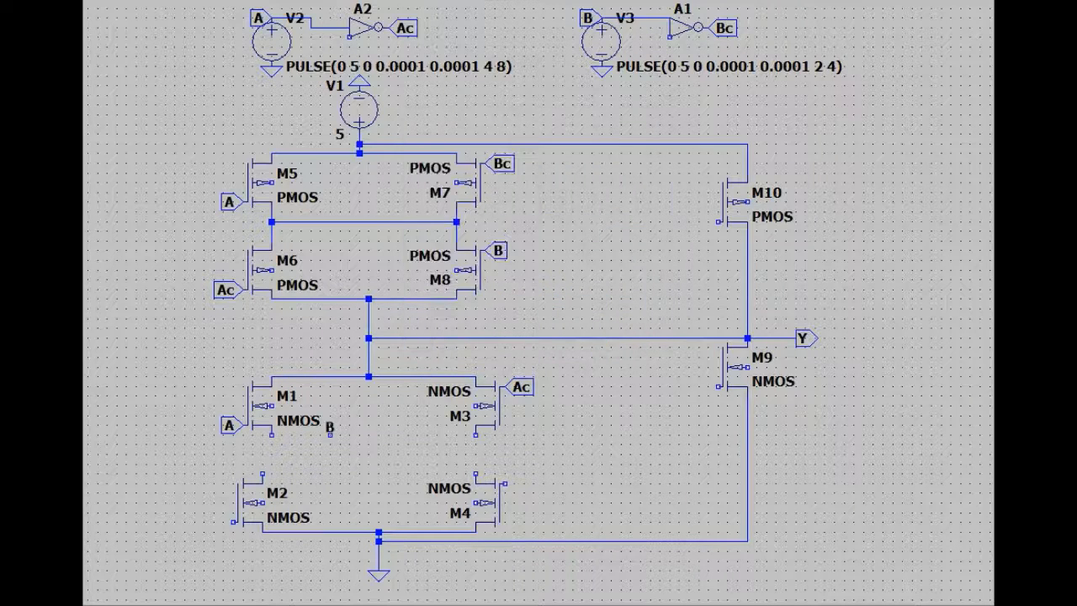
{"action": "key", "text": "Escape"}
- Attach net labels B with port type Input to the gates of transistors M2 and M4
{"action": "key", "text": "F4"}
{"action": "type", "text": "B"}
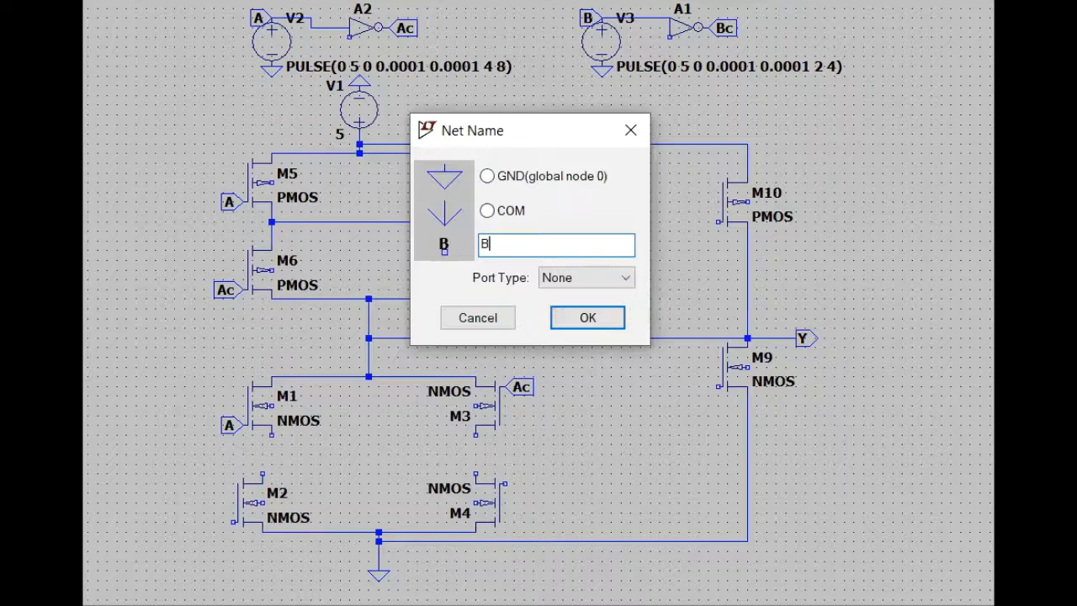
{"action": "left_click", "coordinate": [587, 278]}
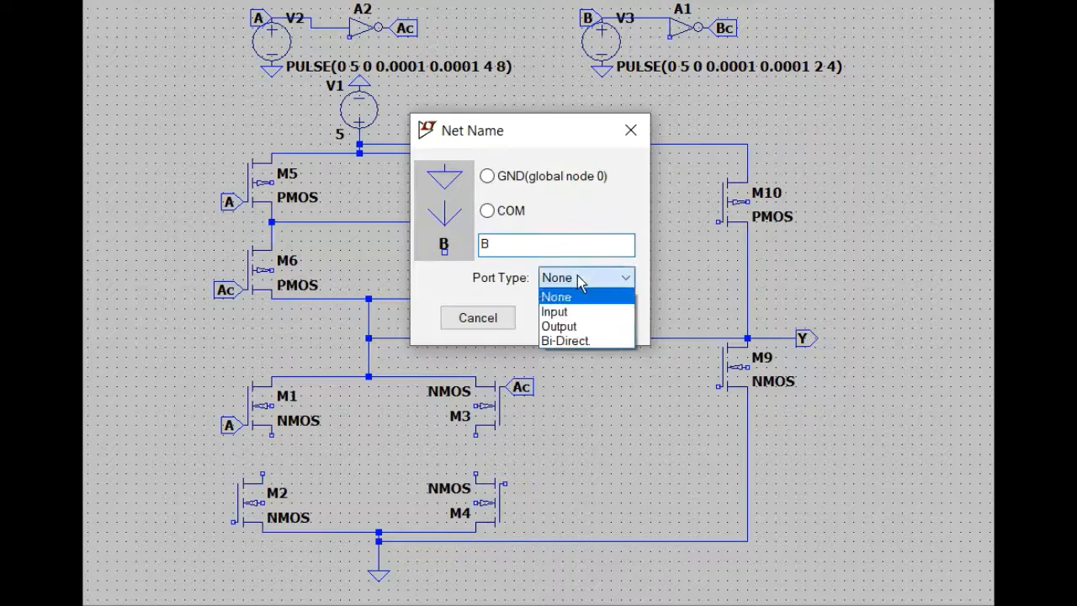
{"action": "left_click", "coordinate": [561, 308]}
{"action": "left_click", "coordinate": [574, 320]}
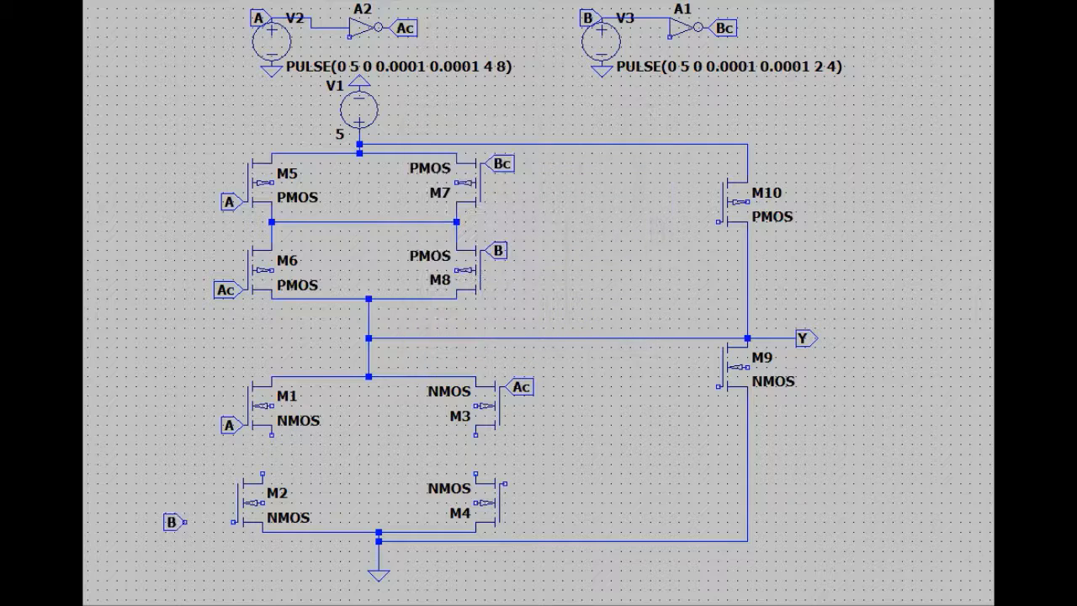
{"action": "left_click", "coordinate": [234, 521]}
{"action": "left_click", "coordinate": [505, 485]}
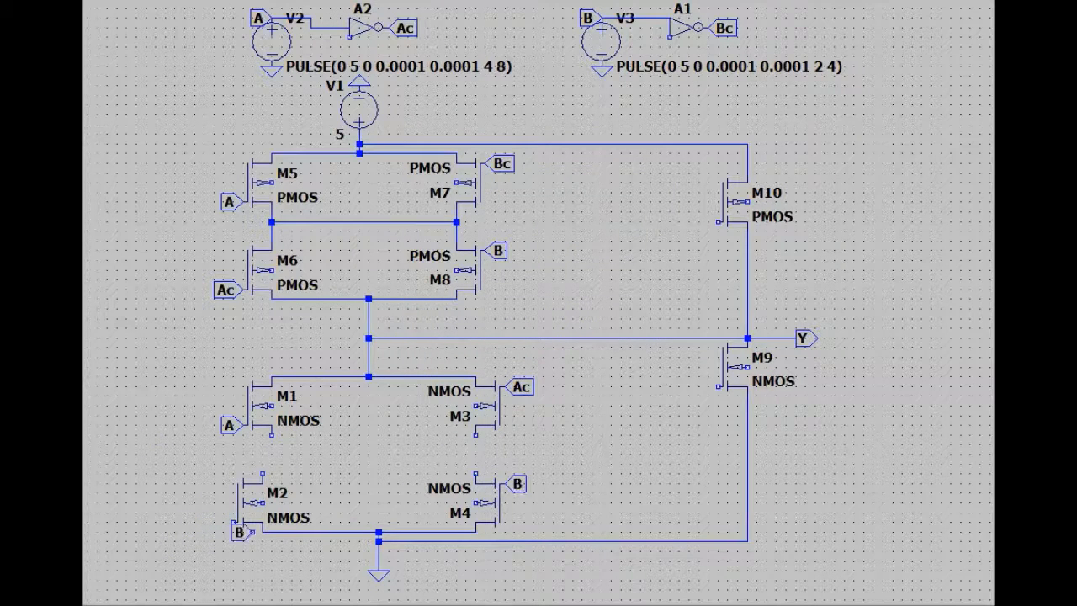
{"action": "left_click", "coordinate": [236, 520]}
- Rename the net label on the gate of M2 as Bc
{"action": "right_click", "coordinate": [237, 518]}
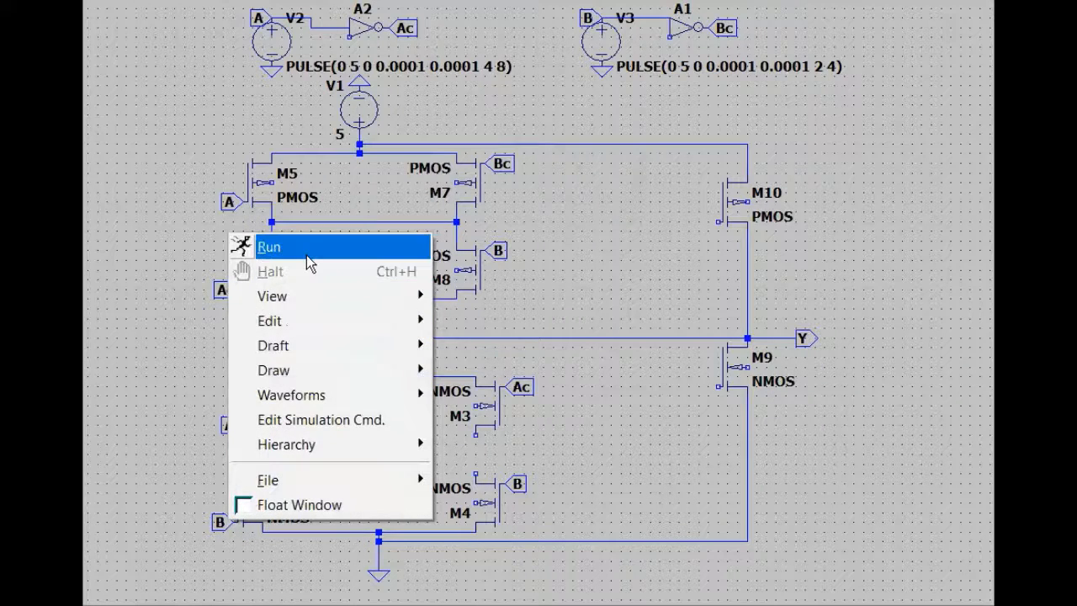
{"action": "right_click", "coordinate": [223, 522]}
{"action": "left_click", "coordinate": [520, 244]}
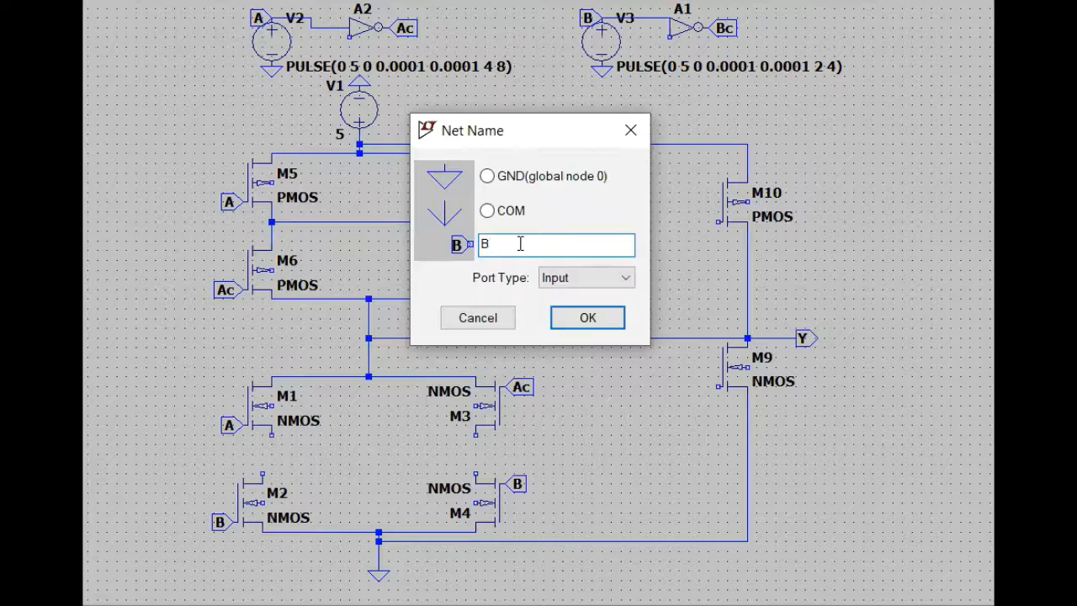
{"action": "type", "text": "c"}
{"action": "key", "text": "Return"}
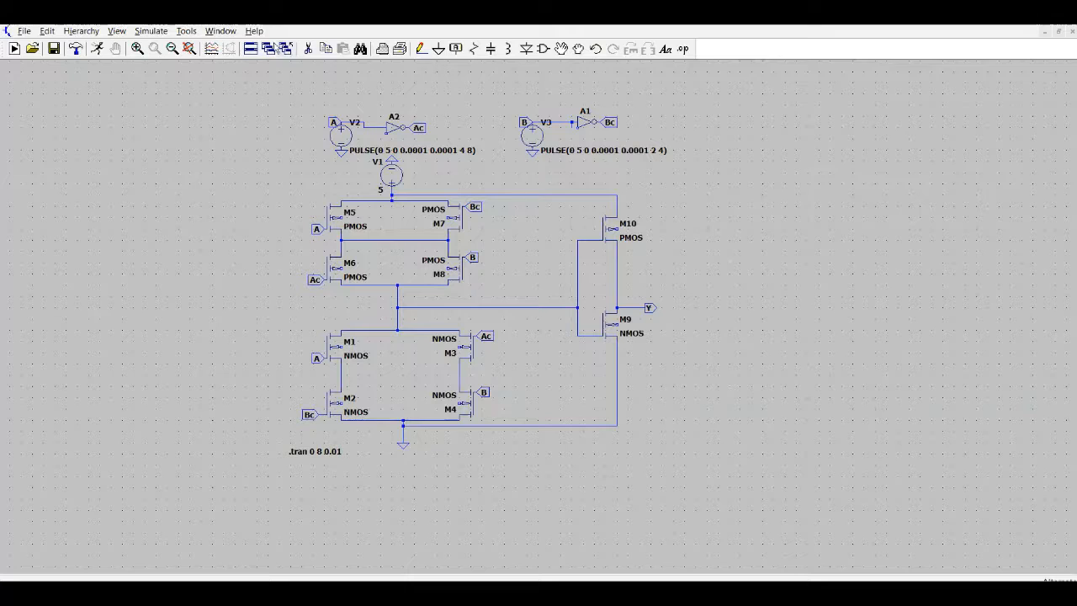
- Delete the existing .tran directive and run a new transient simulation with a stop time of 8, placing its directive below the circuit
{"action": "left_click", "coordinate": [308, 48]}
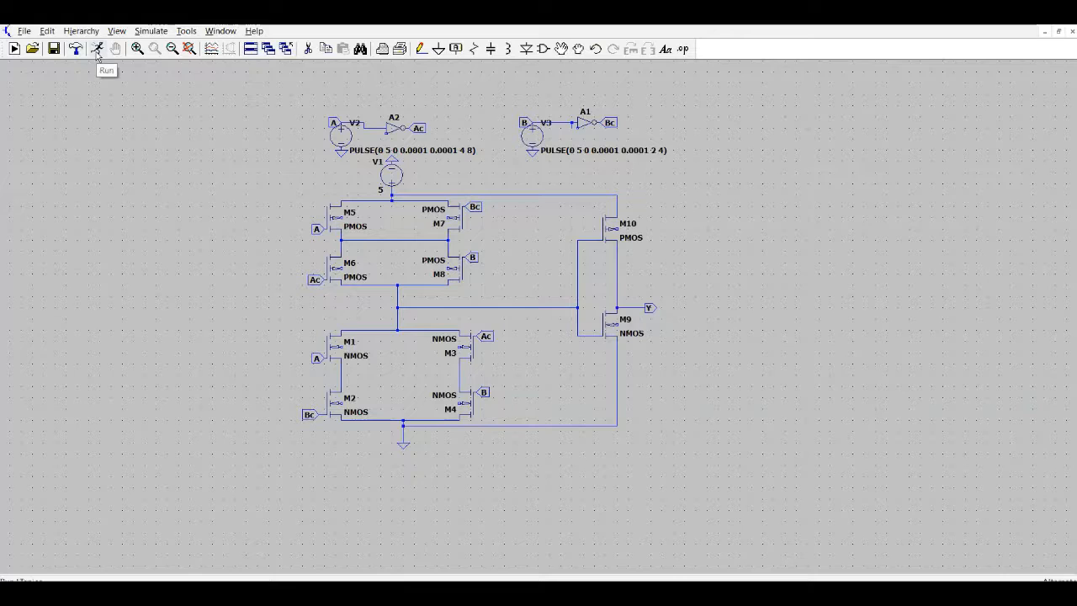
{"action": "left_click", "coordinate": [97, 49]}
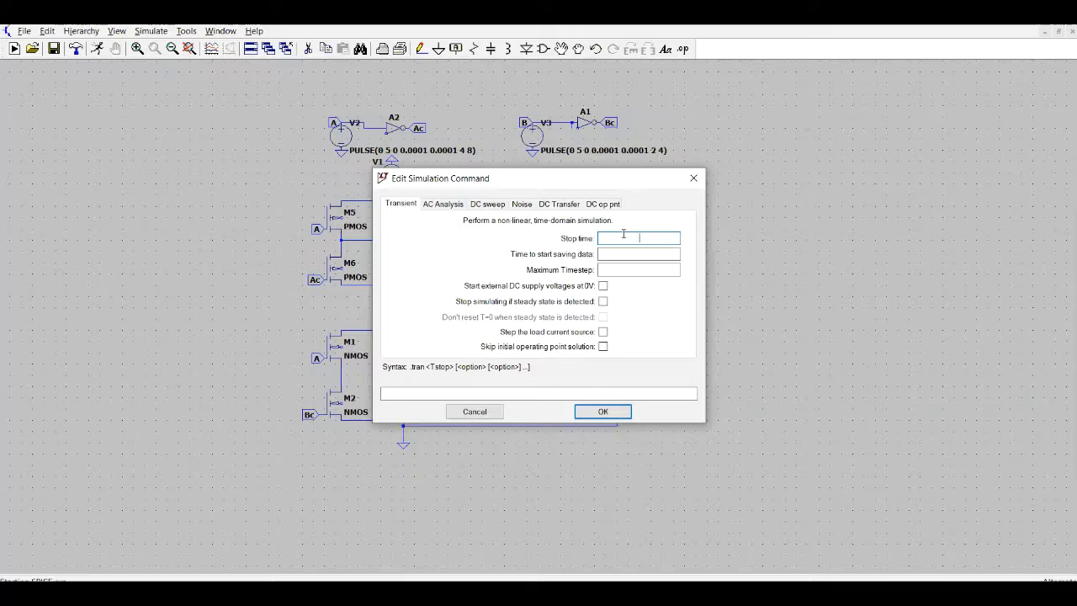
{"action": "type", "text": "1"}
{"action": "left_click", "coordinate": [645, 254]}
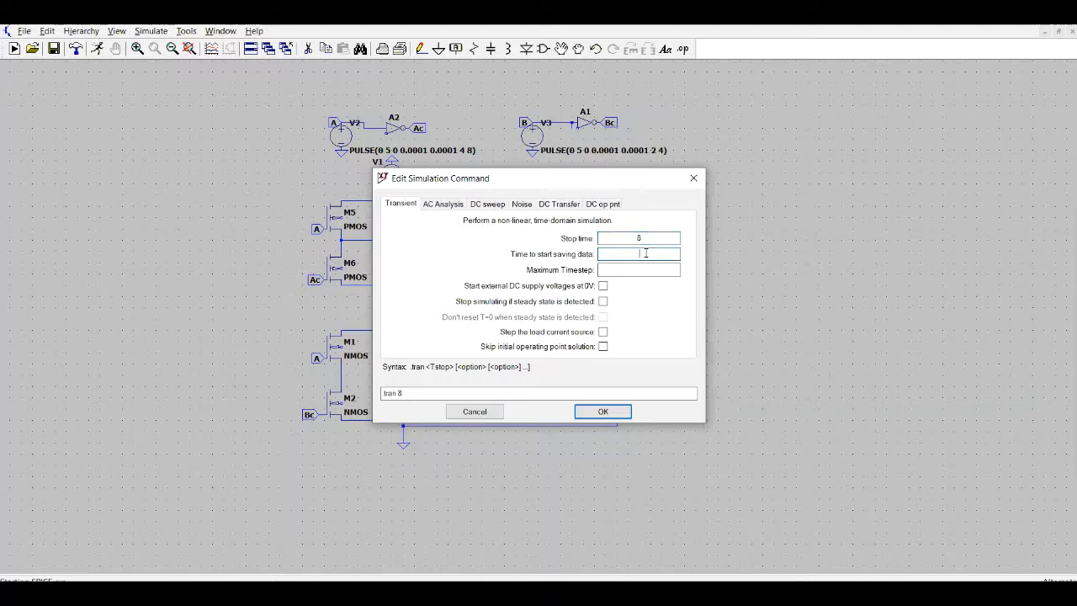
{"action": "type", "text": "0"}
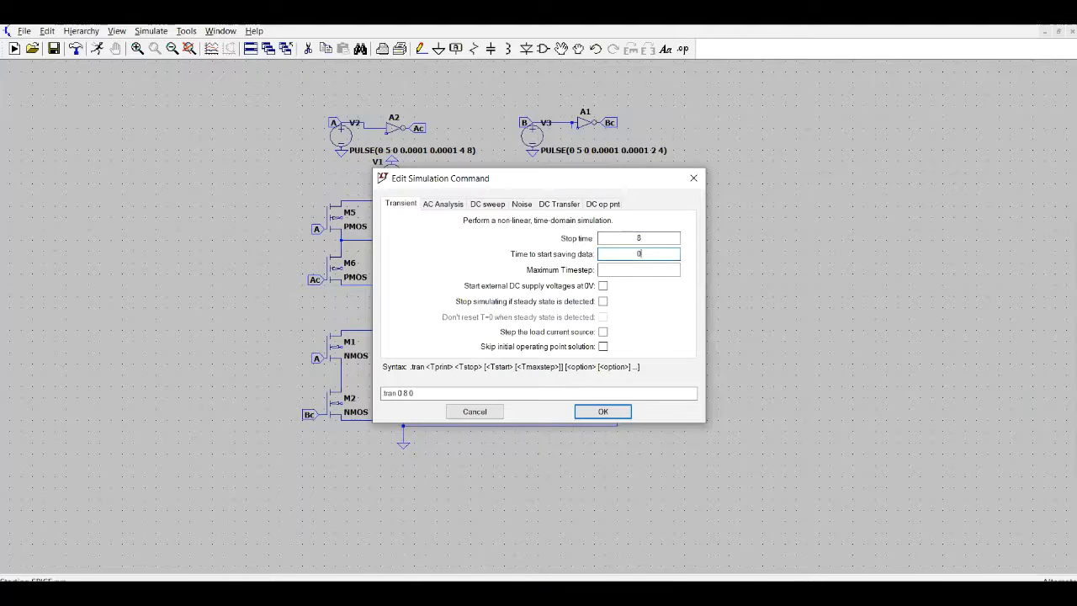
{"action": "key", "text": "BackSpace"}
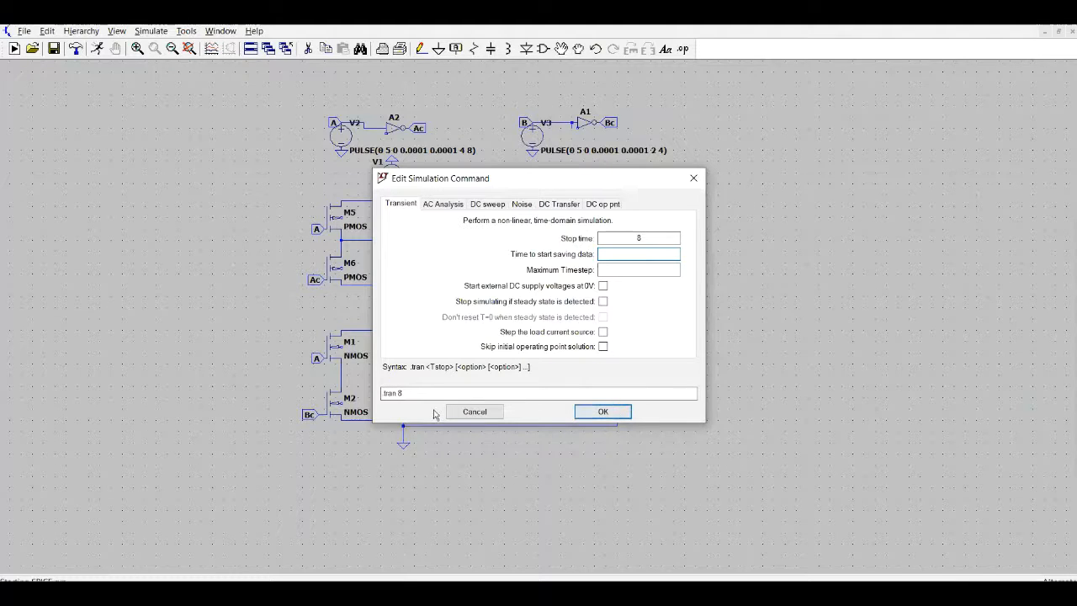
{"action": "left_click", "coordinate": [580, 412]}
{"action": "left_click", "coordinate": [354, 454]}
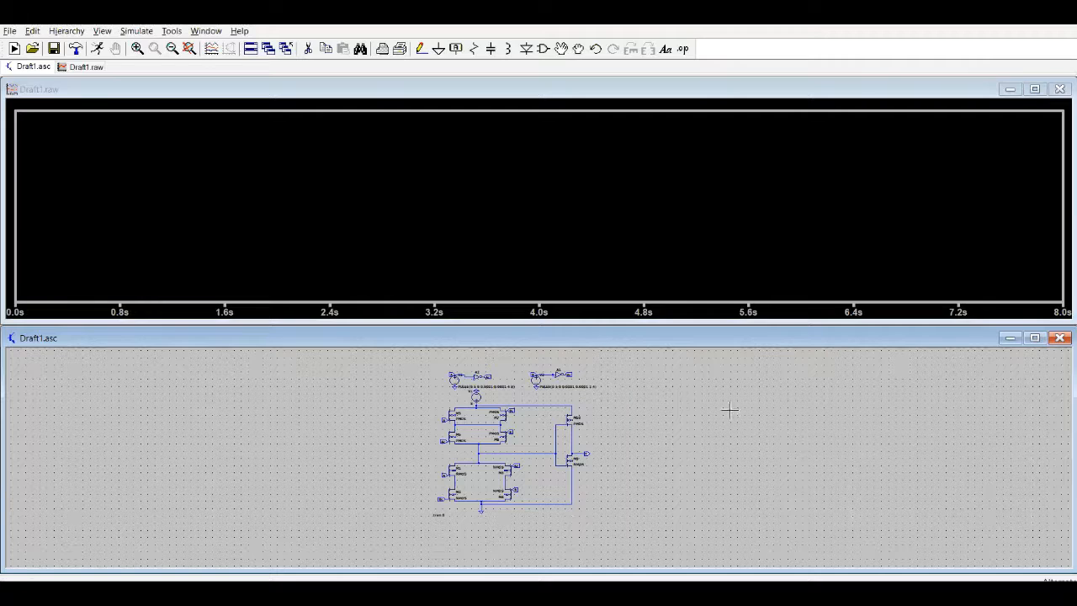
- Maximize the waveform window and add two more plot panes to it
{"action": "left_click", "coordinate": [1035, 88]}
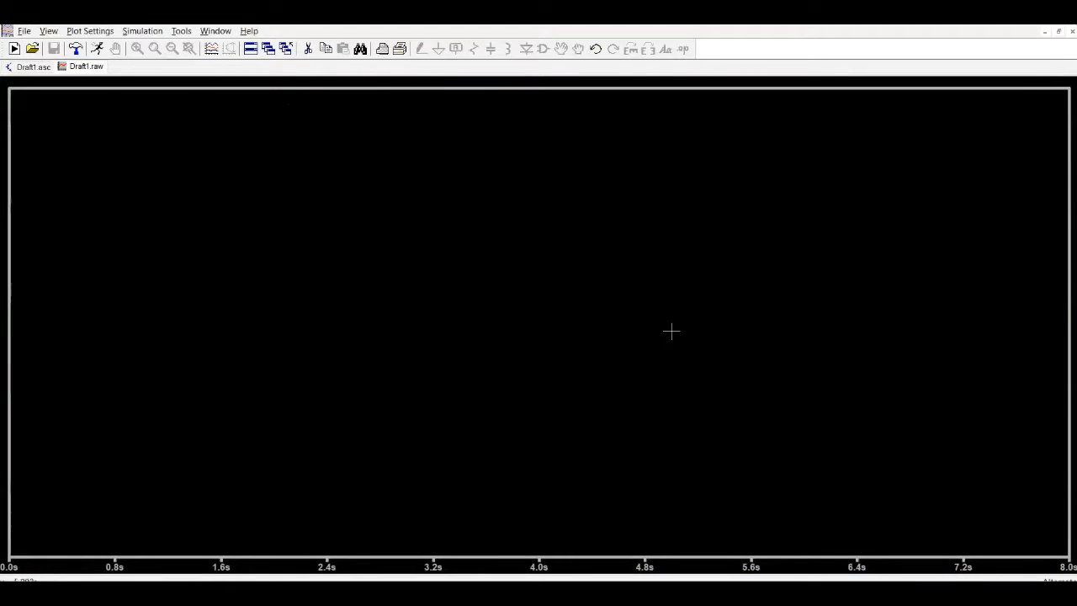
{"action": "right_click", "coordinate": [290, 272]}
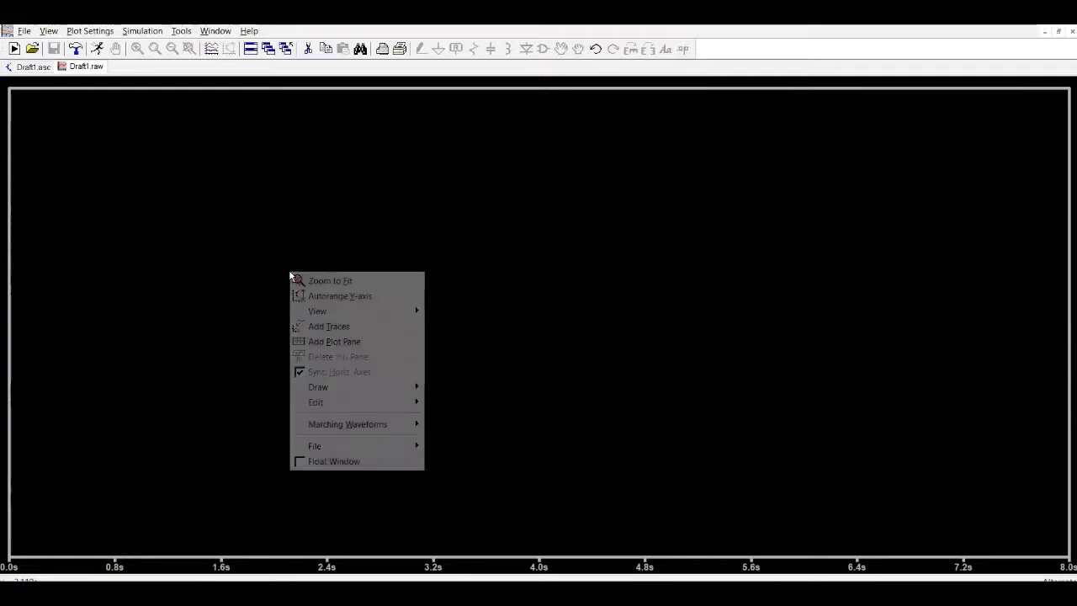
{"action": "left_click", "coordinate": [332, 342]}
{"action": "right_click", "coordinate": [357, 210]}
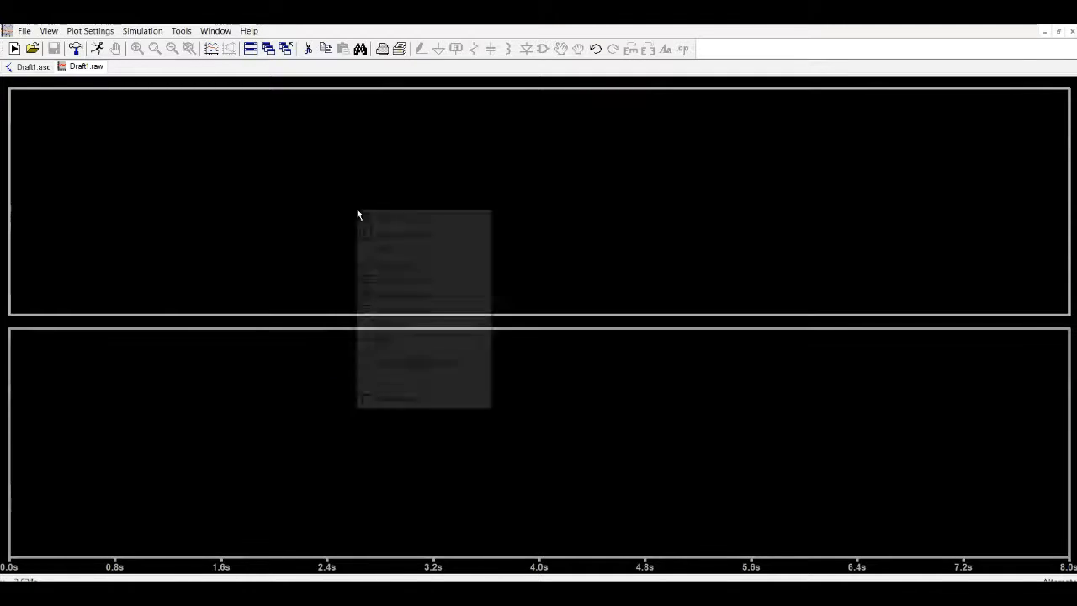
{"action": "left_click", "coordinate": [388, 279]}
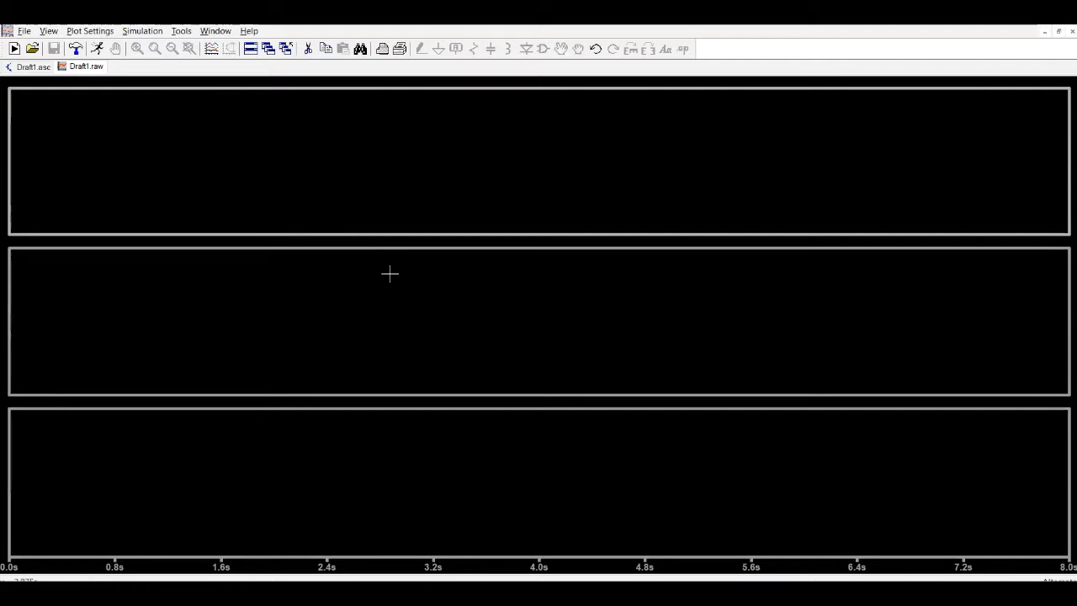
- Add the trace V(a) to the uppermost plot pane
{"action": "right_click", "coordinate": [210, 126]}
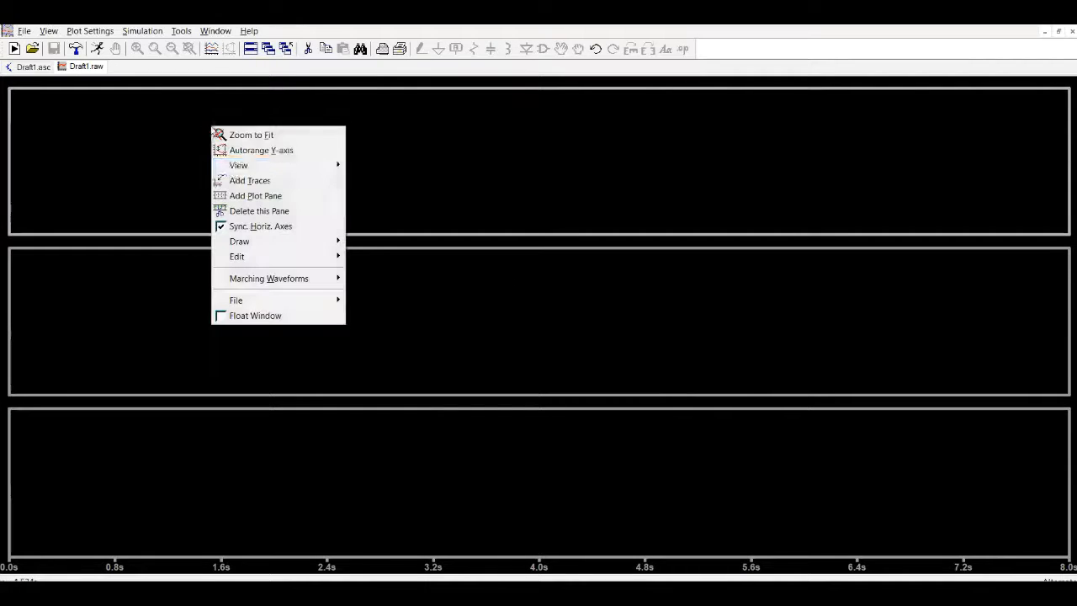
{"action": "left_click", "coordinate": [245, 184]}
{"action": "left_click", "coordinate": [389, 236]}
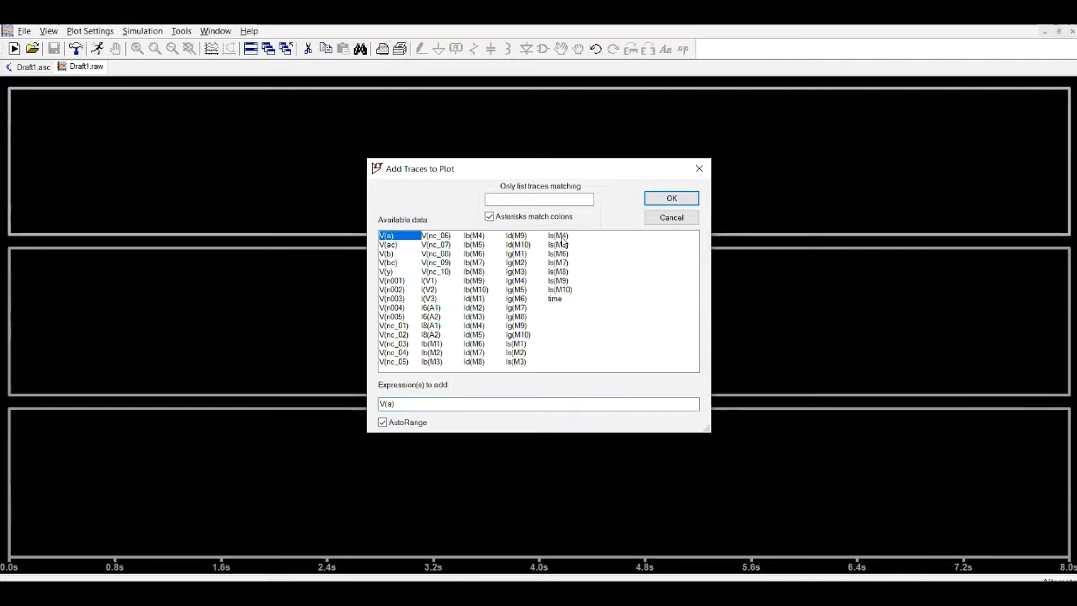
{"action": "left_click", "coordinate": [670, 198]}
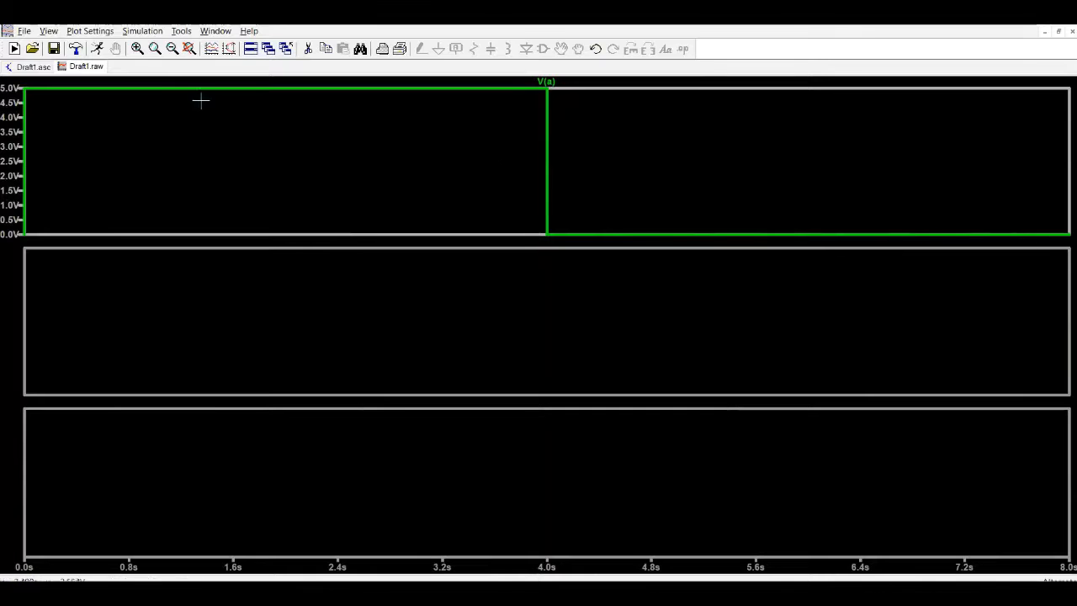
- Add the trace V(b) to the middle plot pane
{"action": "right_click", "coordinate": [345, 351]}
{"action": "left_click", "coordinate": [387, 409]}
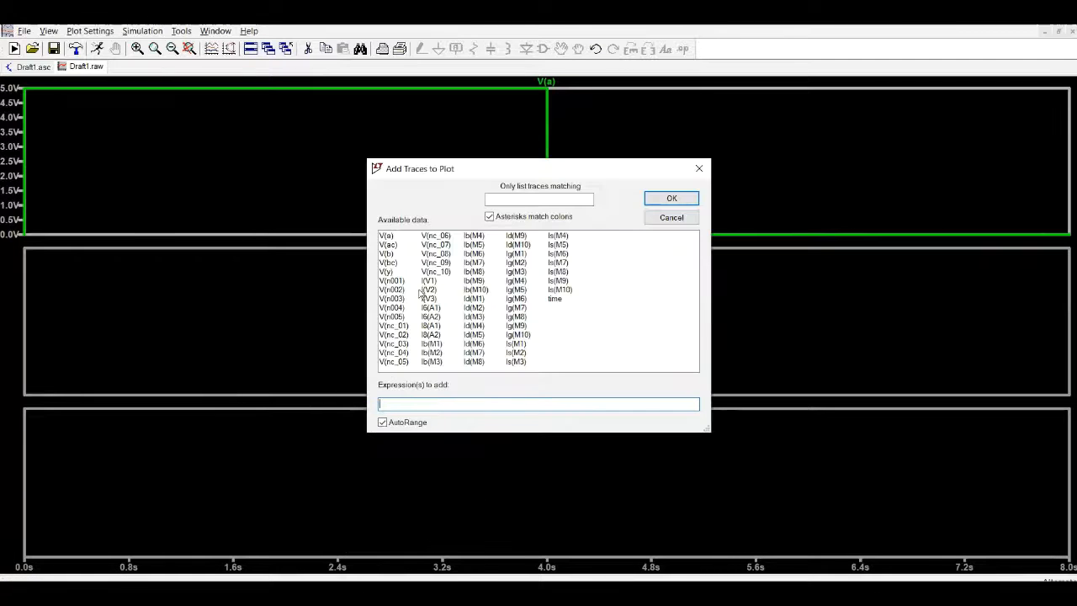
{"action": "left_click", "coordinate": [397, 253]}
{"action": "left_click", "coordinate": [658, 195]}
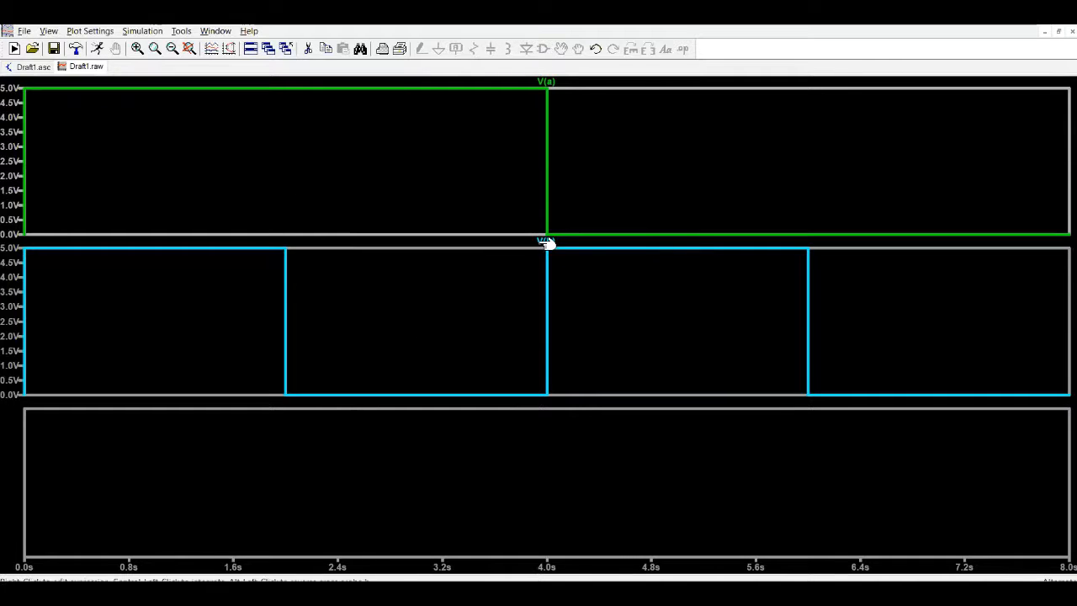
- Add the trace V(y) to the lowest plot pane
{"action": "right_click", "coordinate": [551, 280]}
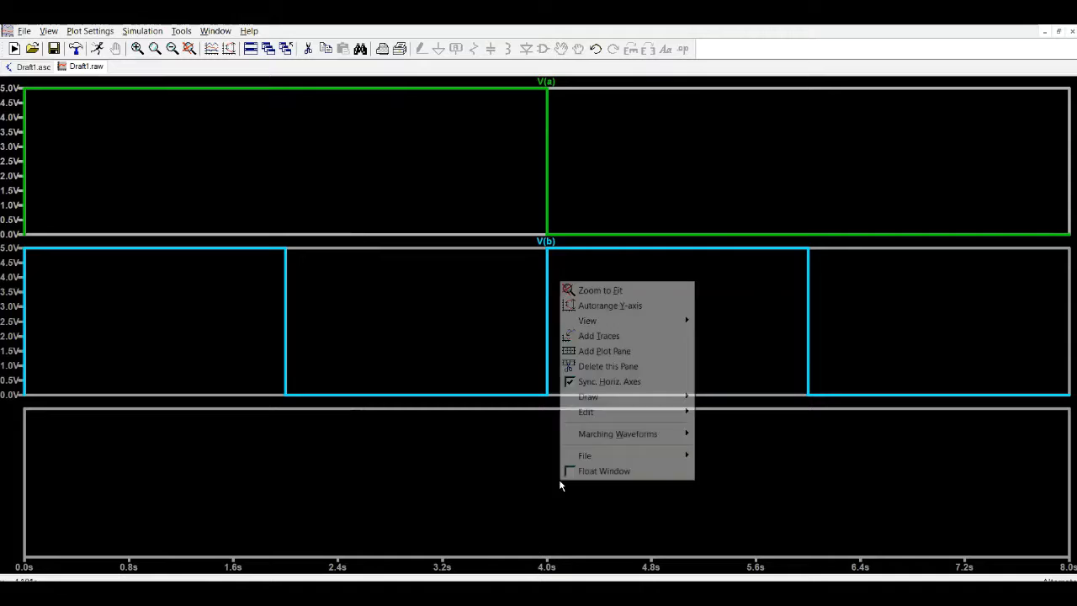
{"action": "left_click", "coordinate": [613, 340]}
{"action": "left_click", "coordinate": [396, 273]}
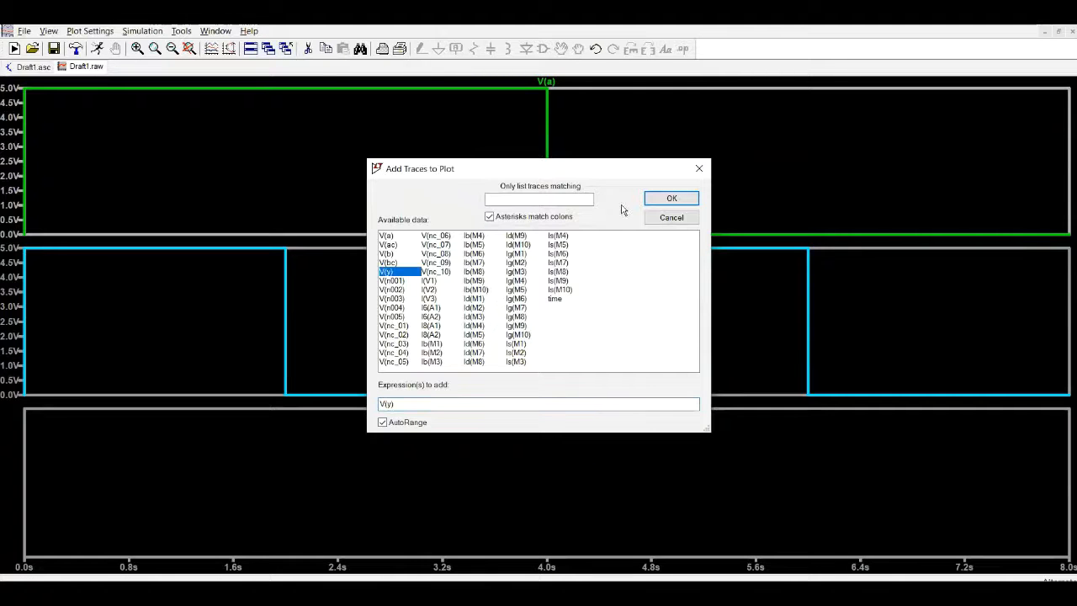
{"action": "left_click", "coordinate": [671, 198]}
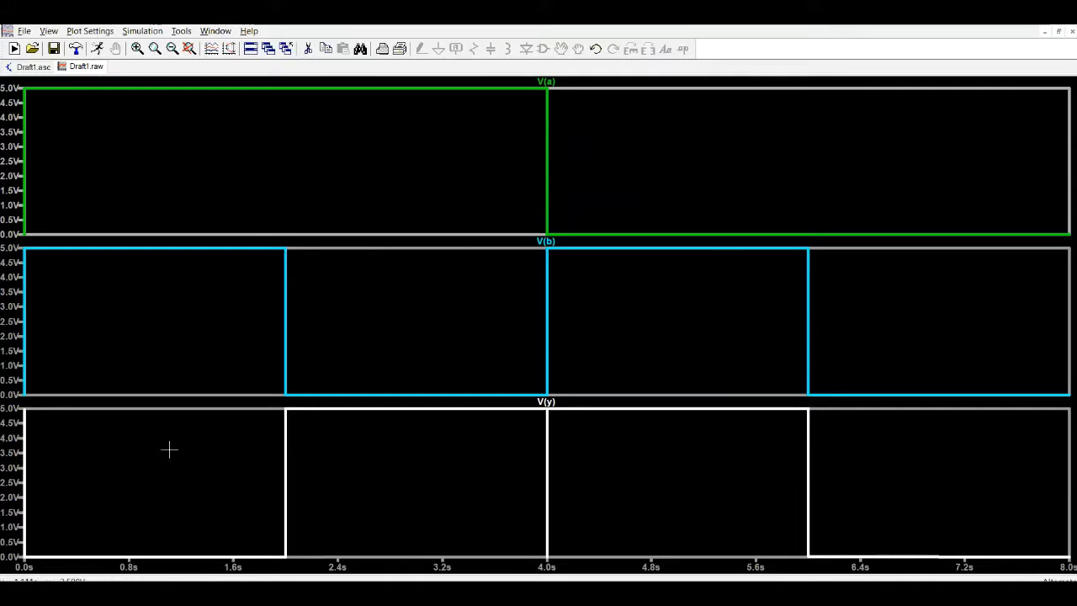
- Set the vertical axis limits of the V(y) pane to 6 V at the top and -1 V at the bottom
{"action": "left_click", "coordinate": [21, 469]}
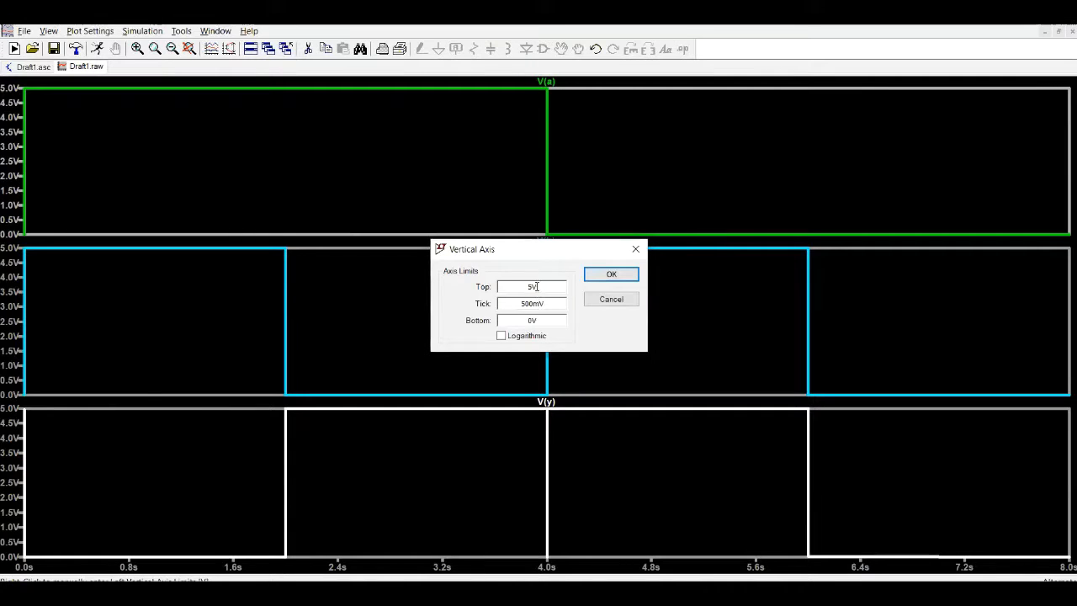
{"action": "left_click_drag", "start_coordinate": [536, 287], "coordinate": [525, 287]}
{"action": "key", "text": "Return"}
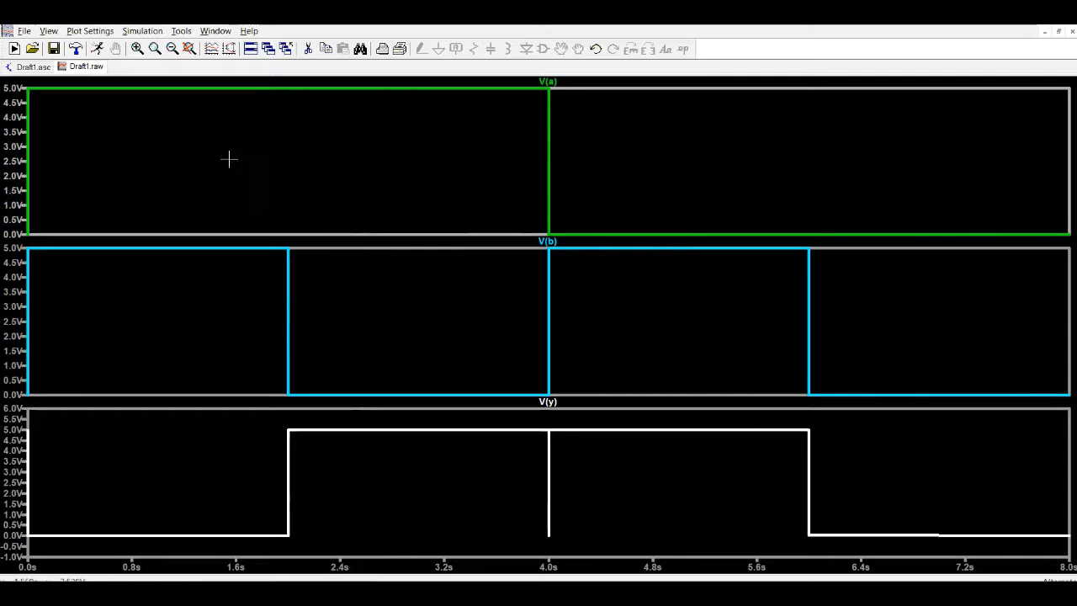
- Check the schematic against the plotted waveforms of A, B and Y
{"action": "left_click", "coordinate": [44, 72]}
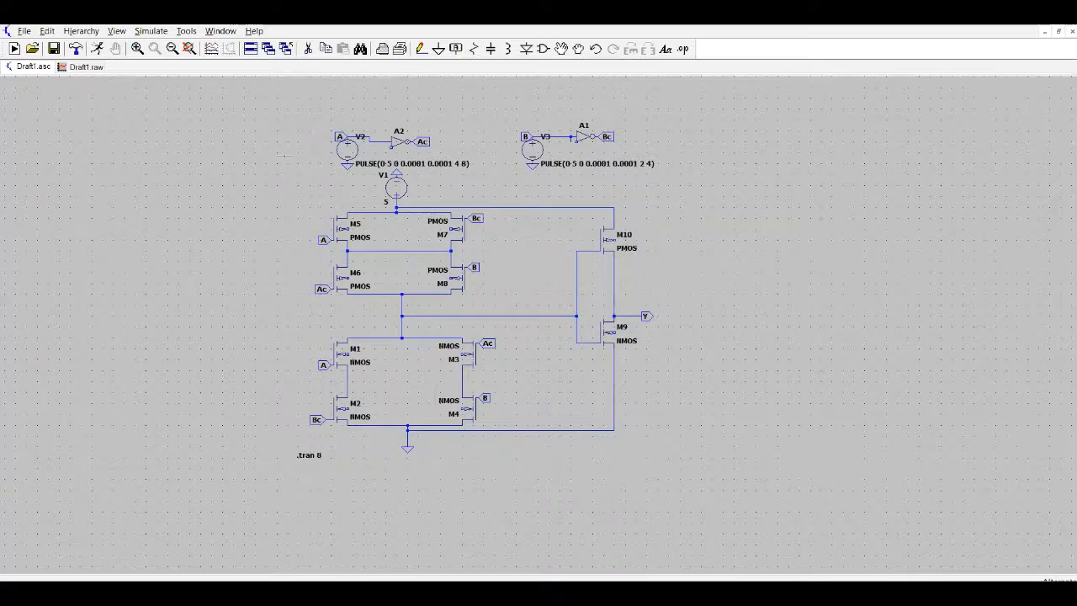
{"action": "left_click", "coordinate": [68, 68]}
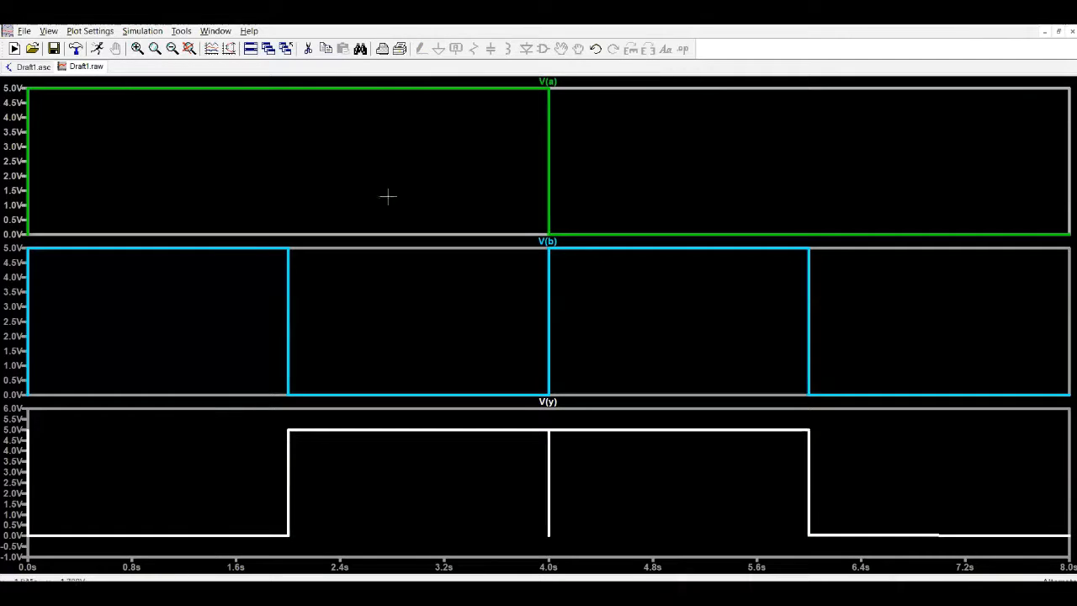